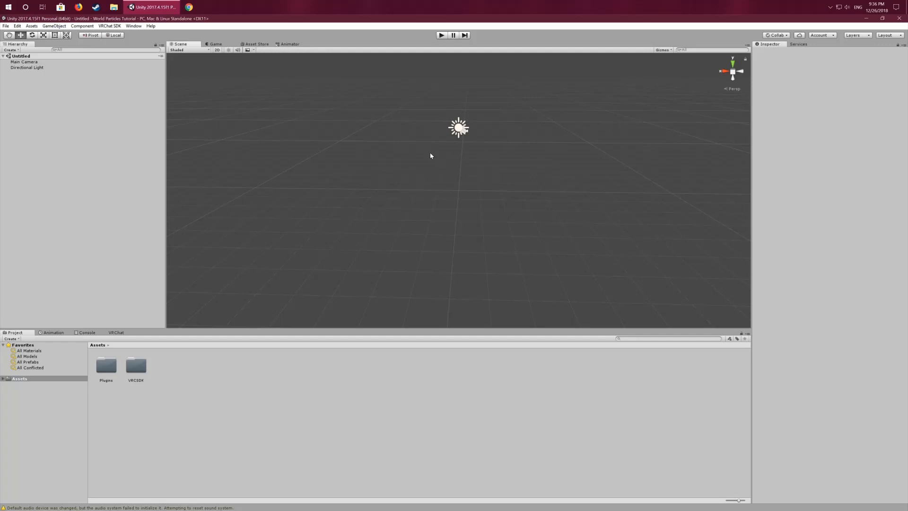
{"action": "middle_click_drag", "start_coordinate": [430, 153], "coordinate": [440, 125]}
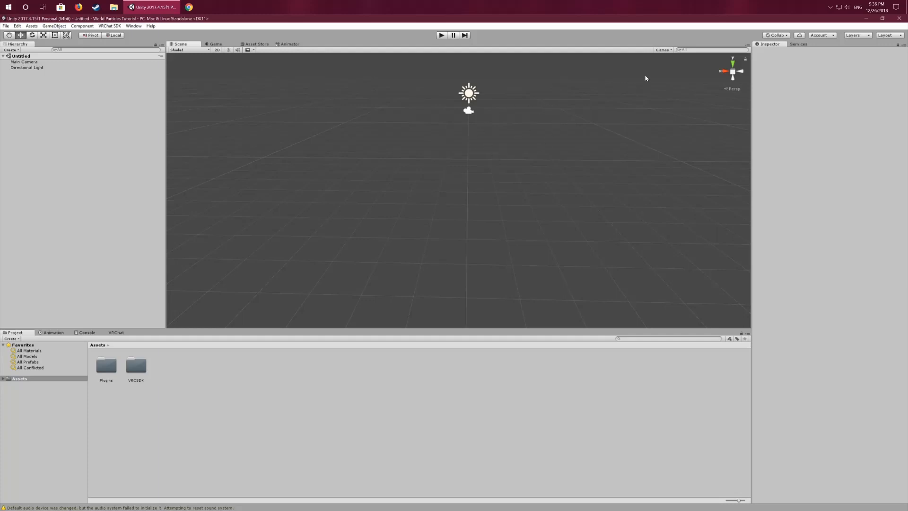
{"action": "left_click", "coordinate": [739, 72]}
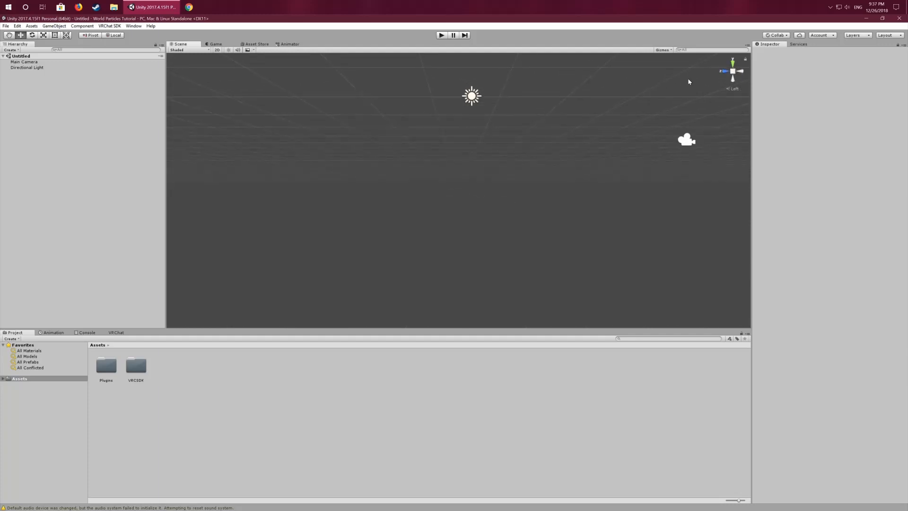
{"action": "middle_click_drag", "start_coordinate": [520, 124], "coordinate": [535, 237]}
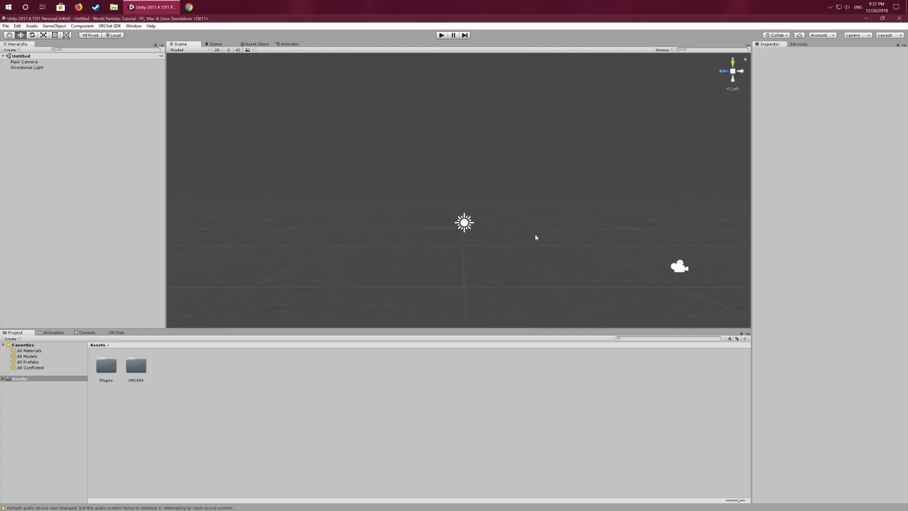
{"action": "left_click", "coordinate": [728, 73]}
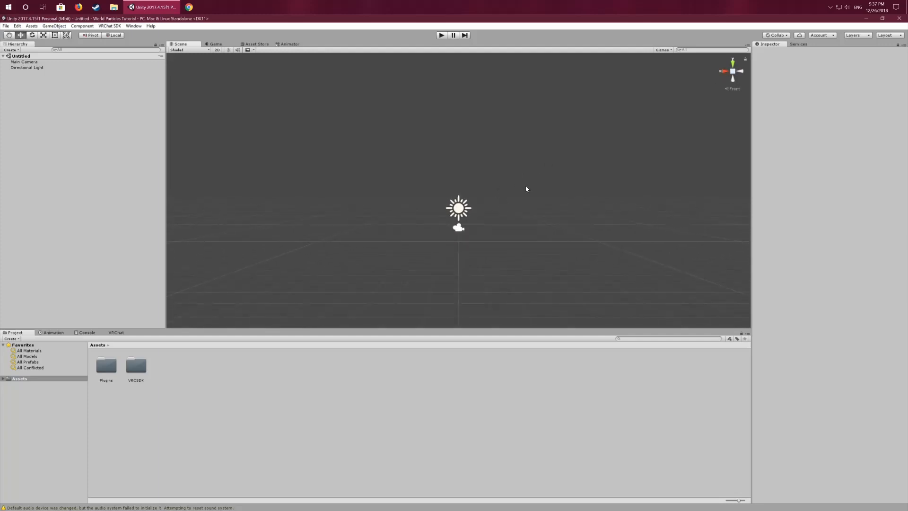
{"action": "scroll", "coordinate": [527, 189], "scroll_direction": "up", "scroll_amount": 2}
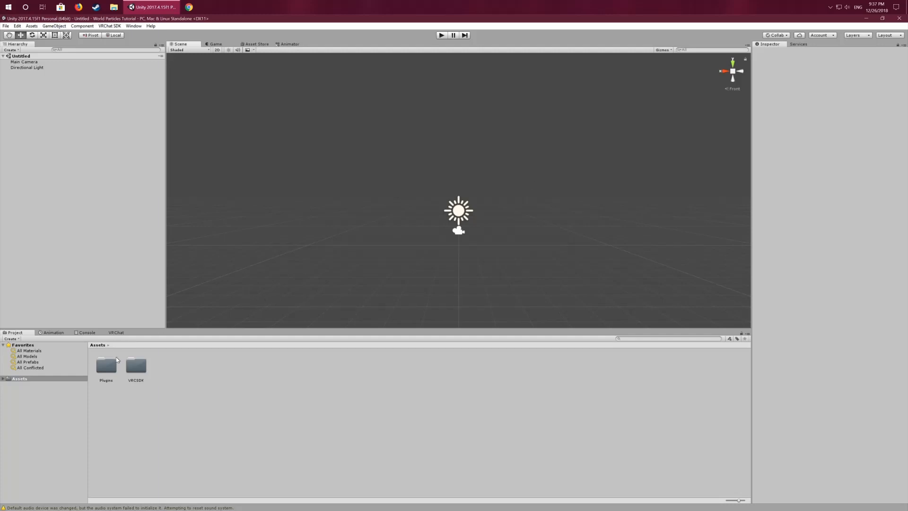
Step: Open the Example-Avatar scene from the Scenes folder of the VRCSDK examples
{"action": "double_click", "coordinate": [140, 371]}
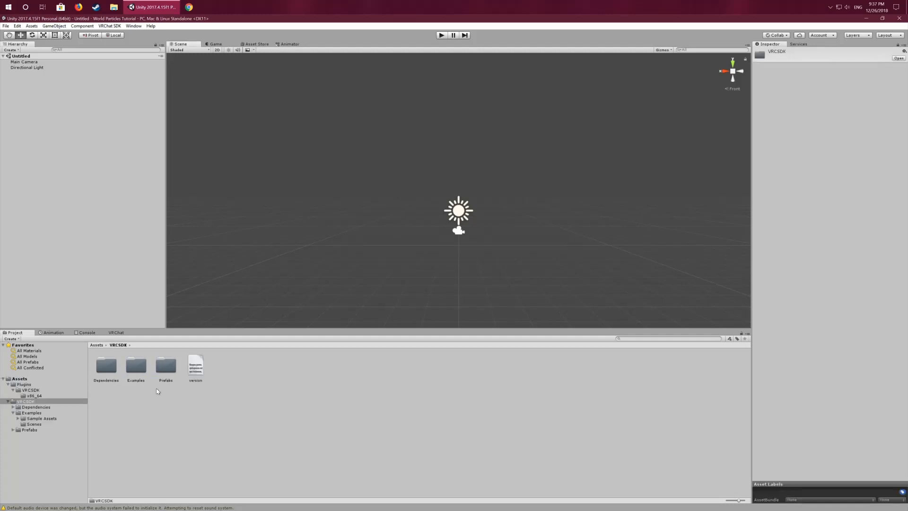
{"action": "double_click", "coordinate": [136, 368]}
{"action": "double_click", "coordinate": [137, 364]}
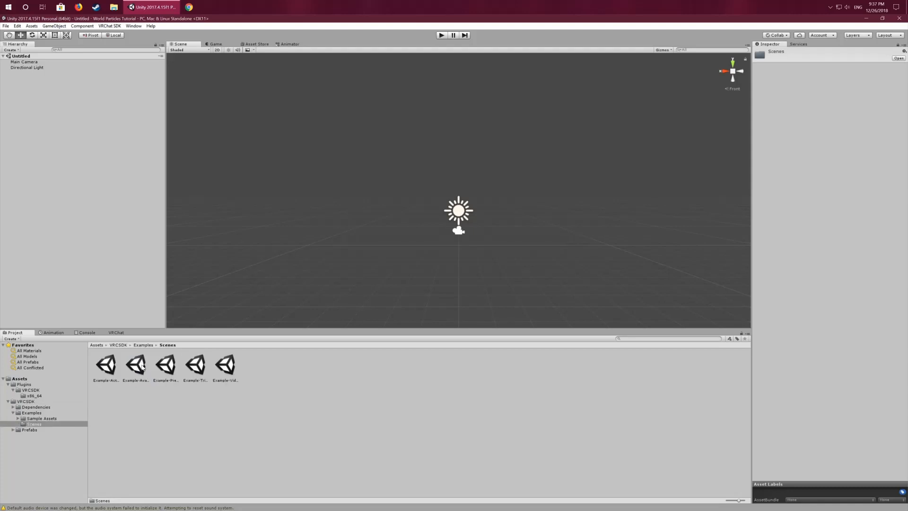
{"action": "double_click", "coordinate": [137, 365]}
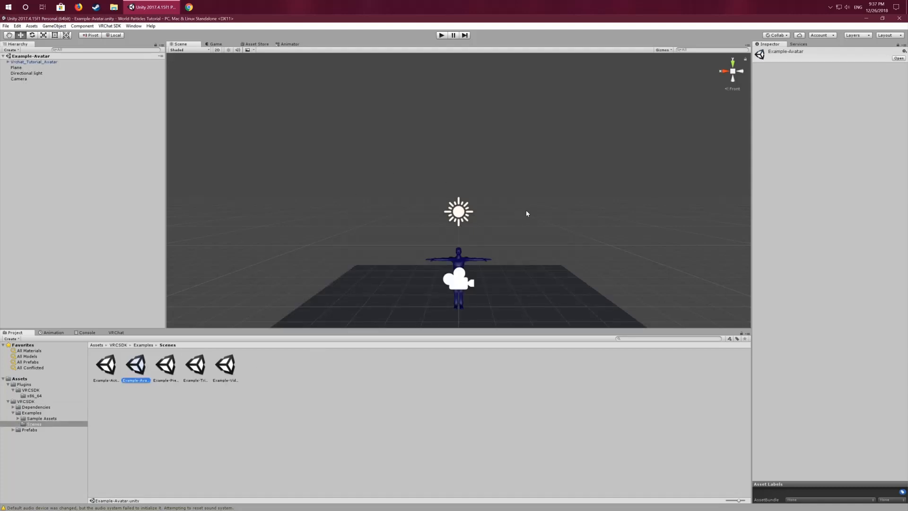
Step: Examine the tutorial avatar in the scene up close from the side and from the front
{"action": "middle_click_drag", "start_coordinate": [526, 210], "coordinate": [514, 92]}
{"action": "scroll", "coordinate": [473, 145], "scroll_direction": "up", "scroll_amount": 3}
{"action": "middle_click_drag", "start_coordinate": [465, 145], "coordinate": [490, 201]}
{"action": "scroll", "coordinate": [460, 220], "scroll_direction": "up", "scroll_amount": 5}
{"action": "scroll", "coordinate": [461, 223], "scroll_direction": "up", "scroll_amount": 1}
{"action": "scroll", "coordinate": [492, 200], "scroll_direction": "up", "scroll_amount": 4}
{"action": "left_click_drag", "start_coordinate": [529, 172], "coordinate": [386, 193], "text": "alt"}
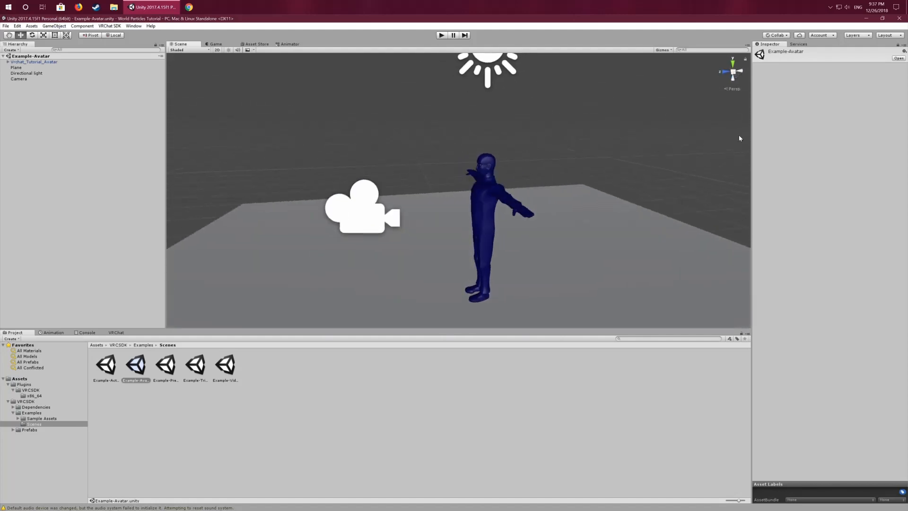
{"action": "left_click", "coordinate": [718, 73]}
{"action": "middle_click_drag", "start_coordinate": [476, 186], "coordinate": [459, 241]}
Step: Return to the root Assets folder and select the tutorial avatar in the scene, framing its head and arms
{"action": "left_click", "coordinate": [96, 345]}
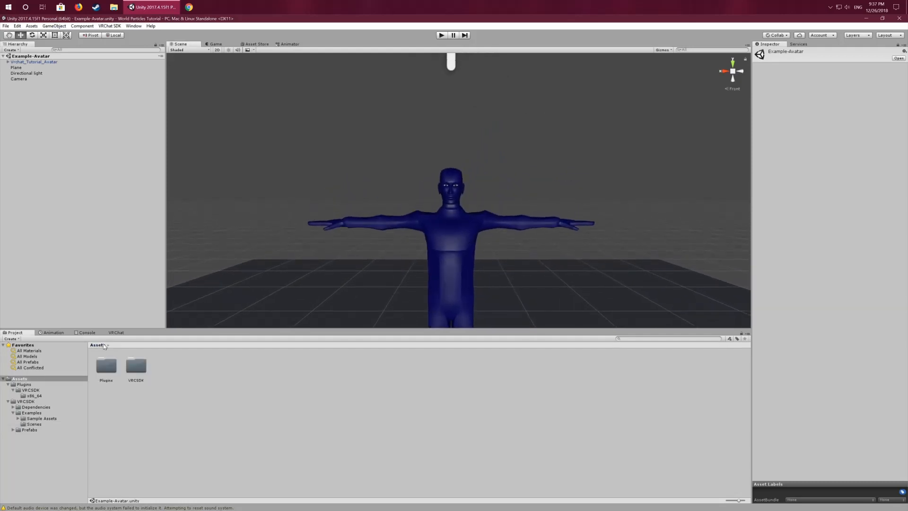
{"action": "left_click", "coordinate": [460, 218]}
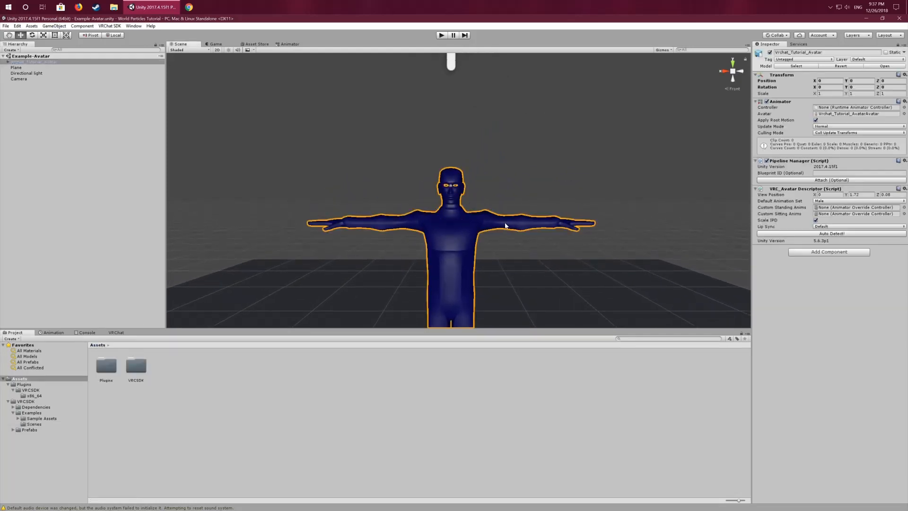
{"action": "scroll", "coordinate": [529, 219], "scroll_direction": "up", "scroll_amount": 5}
{"action": "scroll", "coordinate": [550, 180], "scroll_direction": "down", "scroll_amount": 5}
{"action": "scroll", "coordinate": [530, 202], "scroll_direction": "up", "scroll_amount": 2}
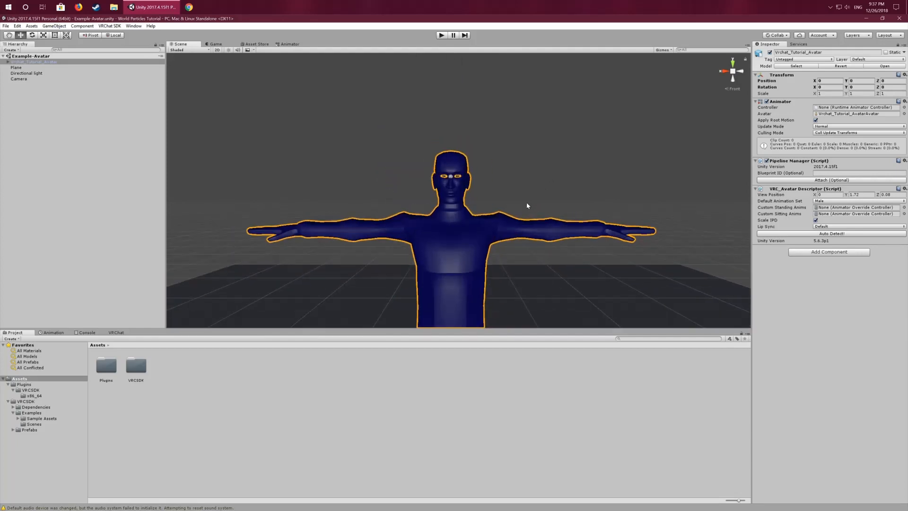
{"action": "scroll", "coordinate": [527, 206], "scroll_direction": "down", "scroll_amount": 2}
{"action": "middle_click_drag", "start_coordinate": [524, 222], "coordinate": [510, 187]}
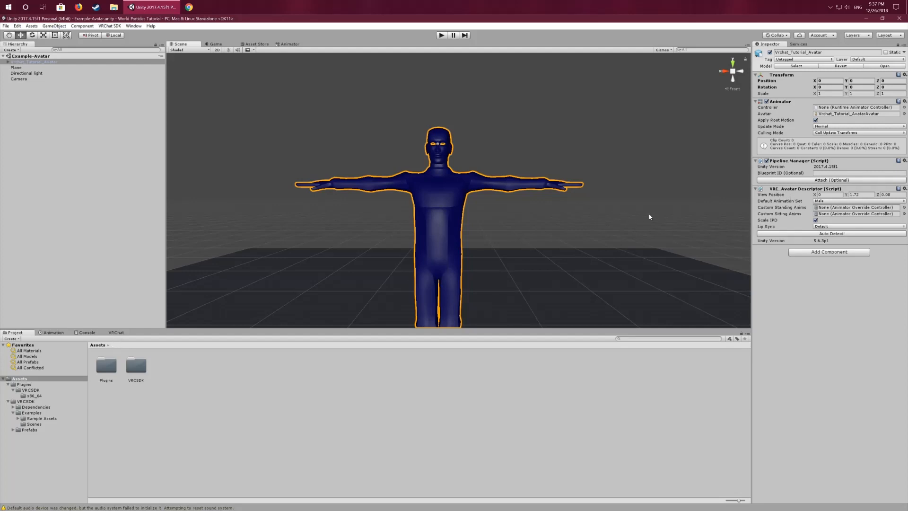
{"action": "scroll", "coordinate": [377, 154], "scroll_direction": "up", "scroll_amount": 4}
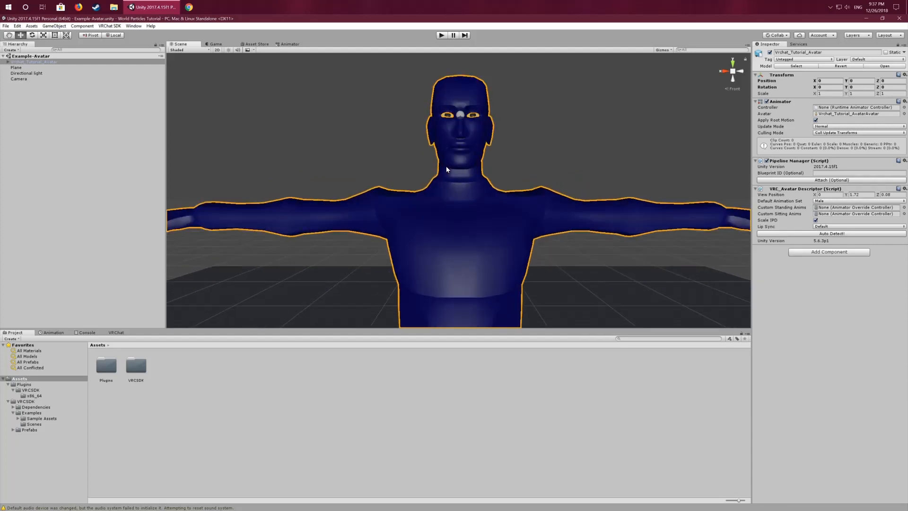
{"action": "scroll", "coordinate": [447, 166], "scroll_direction": "down", "scroll_amount": 1}
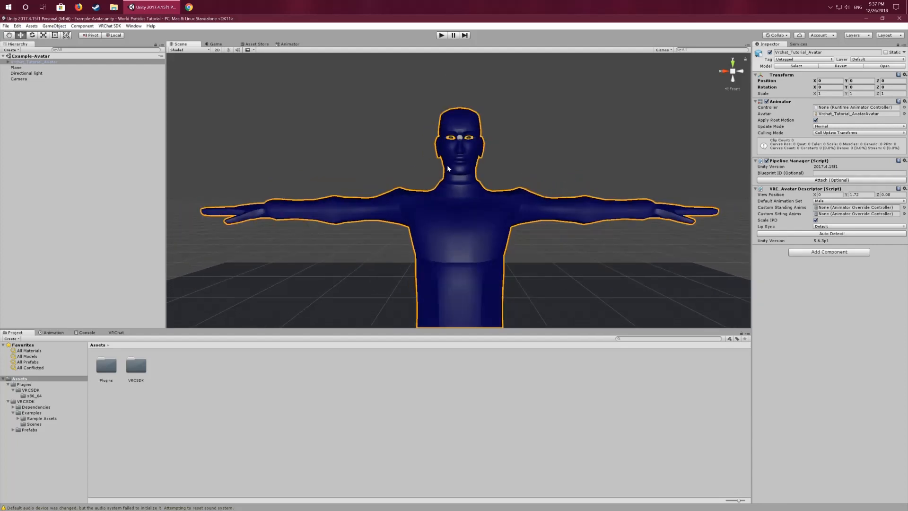
Step: Expand the avatar's Armature through Hips, Spine, Chest and the right arm chain, and select the RightHand bone
{"action": "left_click", "coordinate": [8, 62]}
{"action": "left_click", "coordinate": [13, 68]}
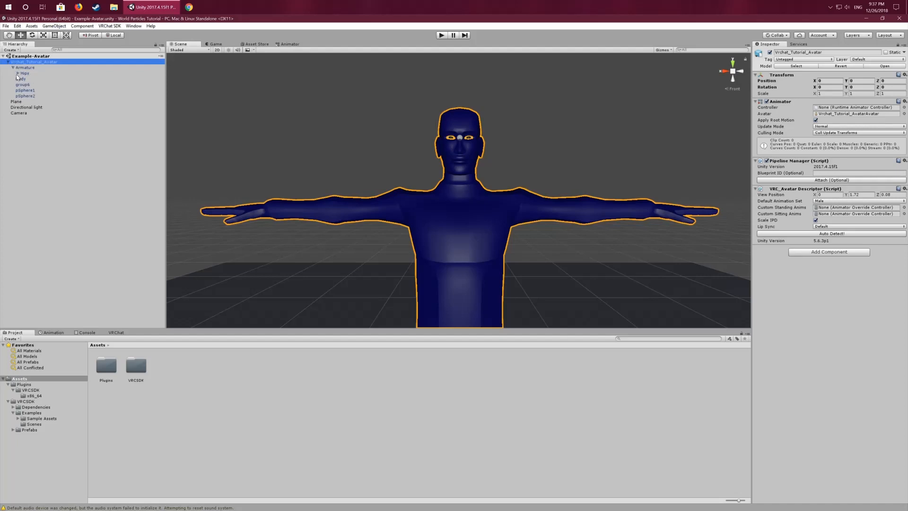
{"action": "left_click", "coordinate": [18, 73]}
{"action": "left_click", "coordinate": [23, 90]}
{"action": "left_click", "coordinate": [28, 96]}
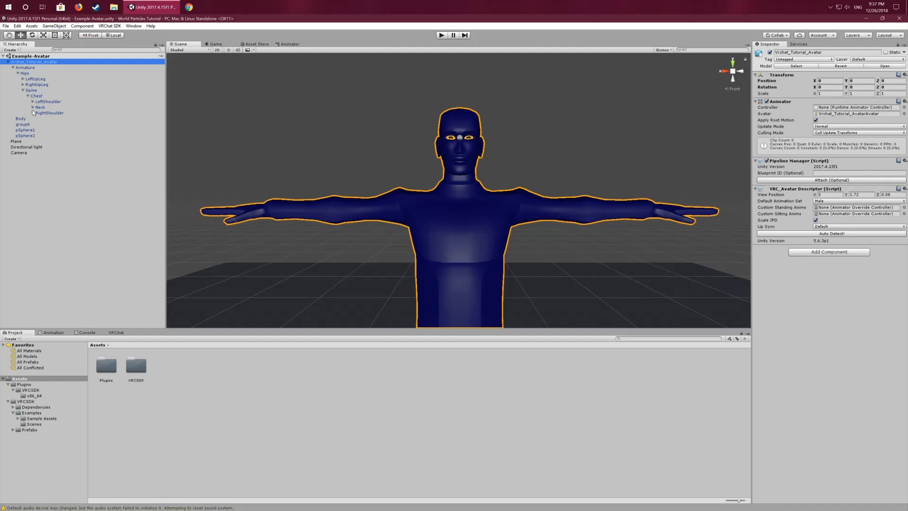
{"action": "left_click", "coordinate": [32, 112]}
{"action": "left_click", "coordinate": [38, 119]}
{"action": "left_click", "coordinate": [44, 125]}
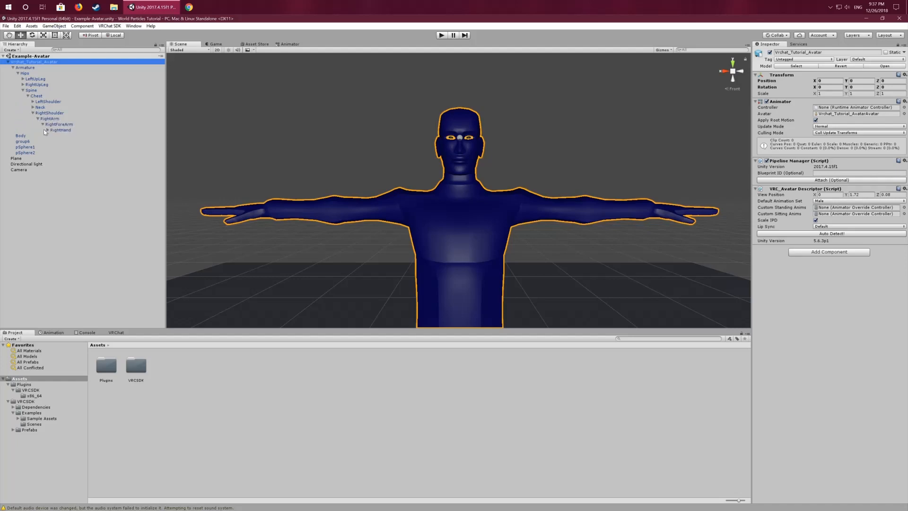
{"action": "left_click", "coordinate": [47, 131]}
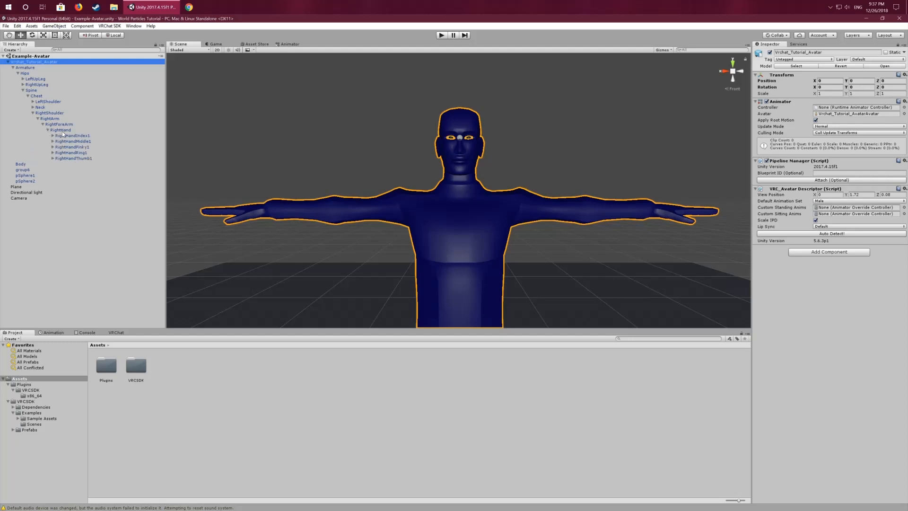
{"action": "left_click", "coordinate": [65, 130]}
{"action": "middle_click_drag", "start_coordinate": [323, 197], "coordinate": [510, 163]}
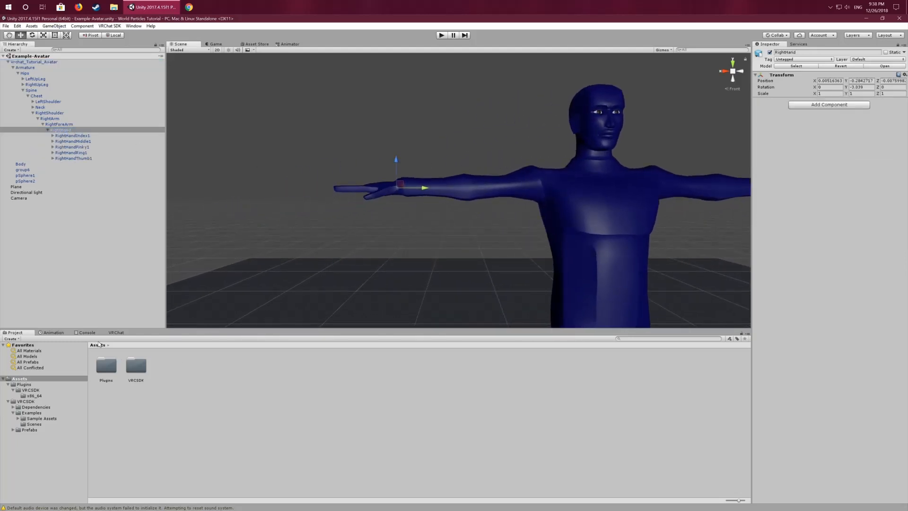
Step: Add a Particle System effect as a child of the RightHand bone
{"action": "right_click", "coordinate": [65, 132]}
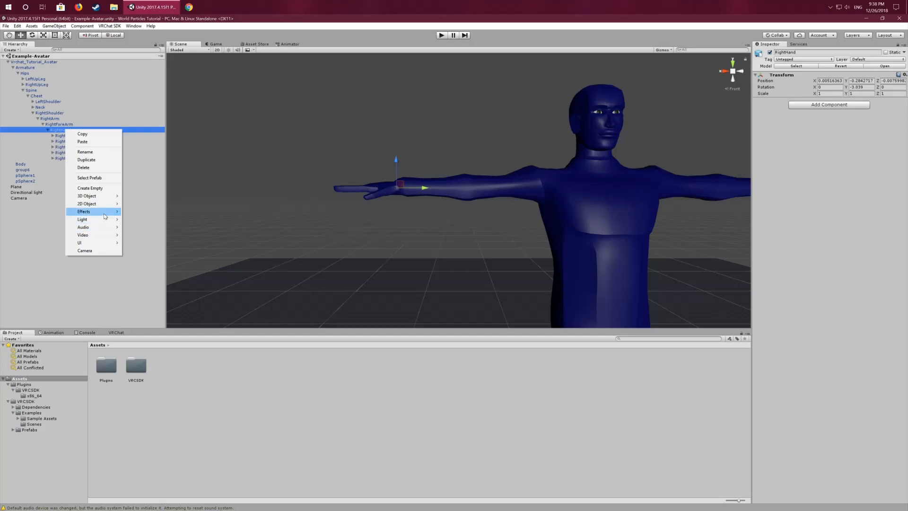
{"action": "mouse_move", "coordinate": [105, 216]}
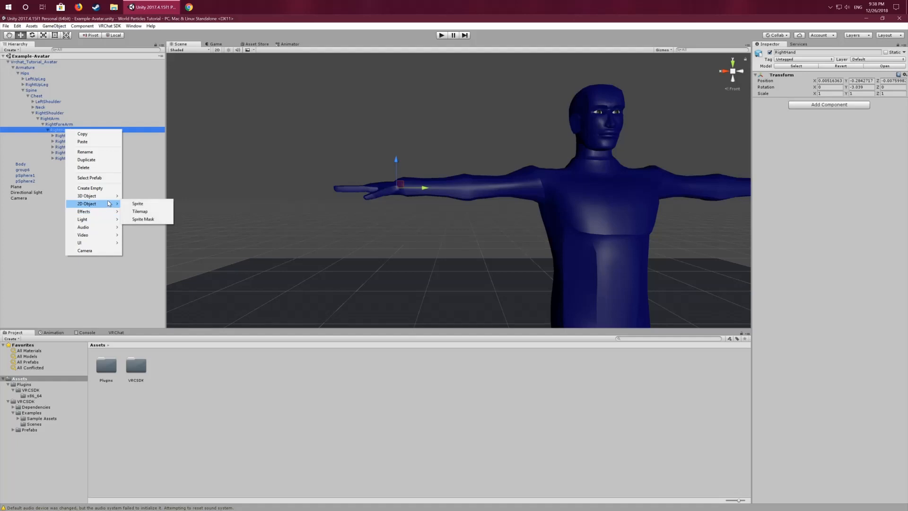
{"action": "mouse_move", "coordinate": [108, 200]}
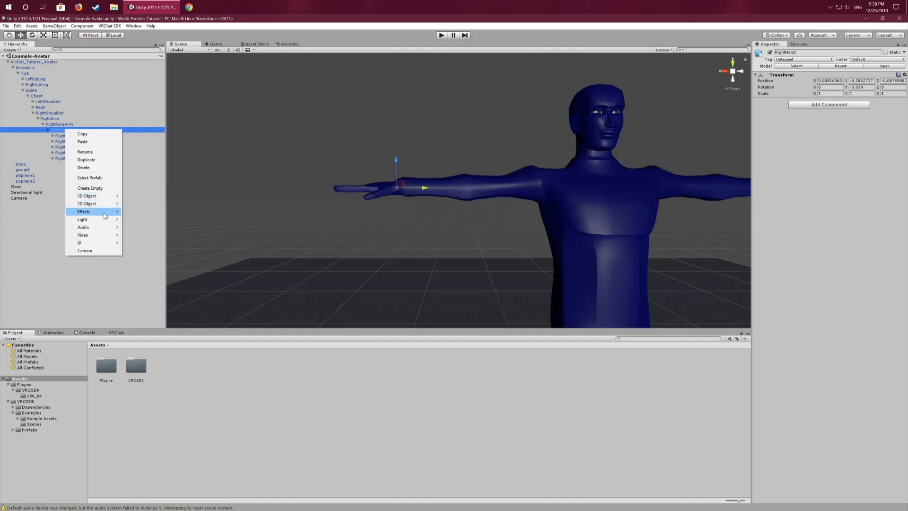
{"action": "left_click", "coordinate": [147, 211]}
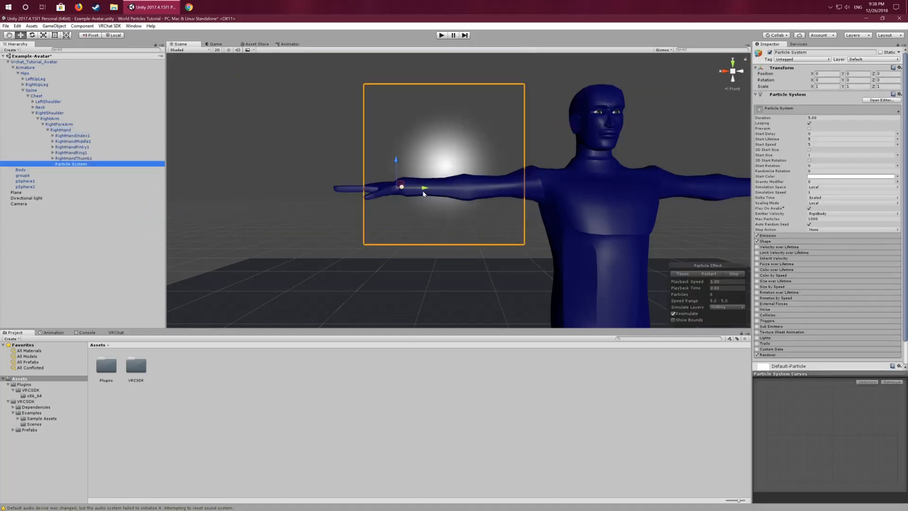
Step: Set the hand particle system's Start Size to 0.2
{"action": "scroll", "coordinate": [489, 188], "scroll_direction": "down", "scroll_amount": 5}
{"action": "scroll", "coordinate": [469, 173], "scroll_direction": "up", "scroll_amount": 8}
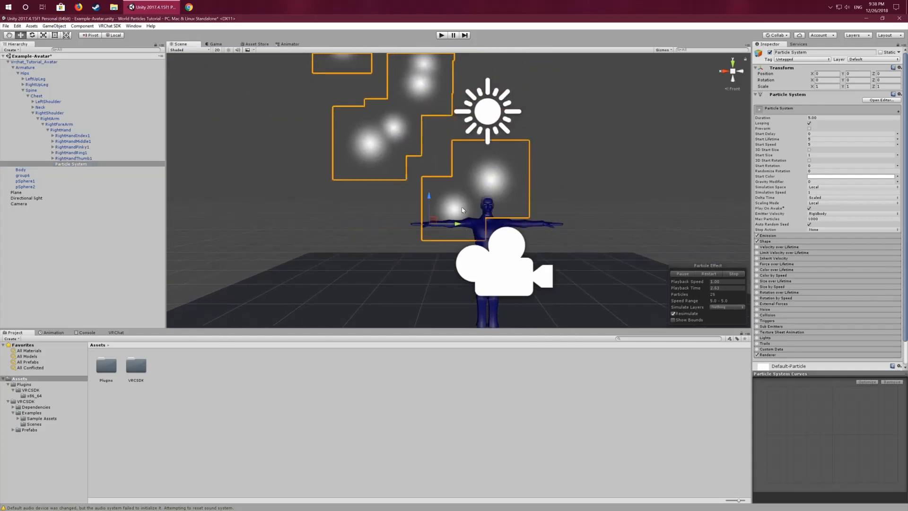
{"action": "key", "text": "w"}
{"action": "scroll", "coordinate": [515, 173], "scroll_direction": "down", "scroll_amount": 5}
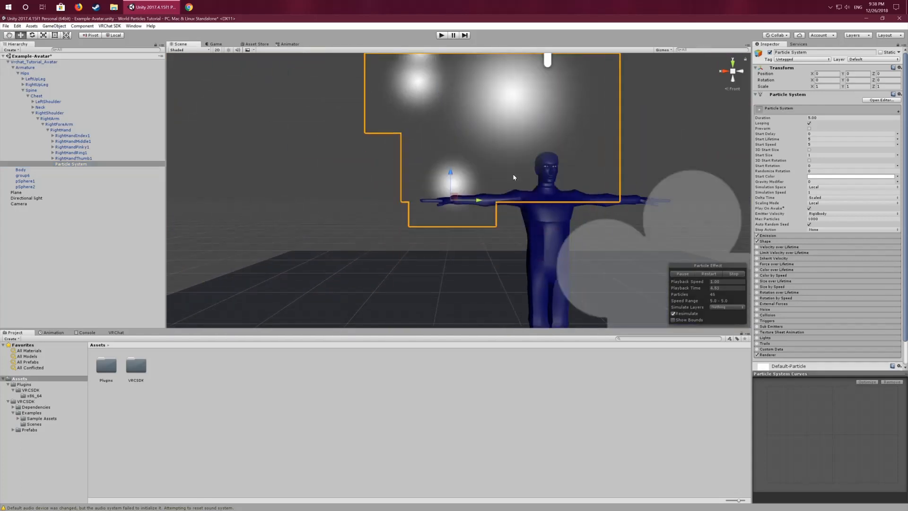
{"action": "left_click_drag", "start_coordinate": [412, 160], "coordinate": [746, 74], "text": "alt"}
{"action": "left_click", "coordinate": [746, 74]}
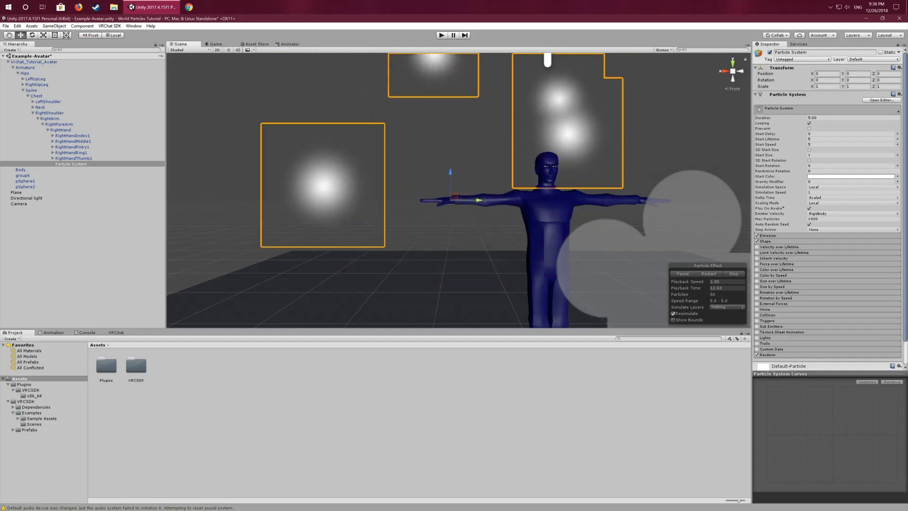
{"action": "left_click", "coordinate": [829, 155]}
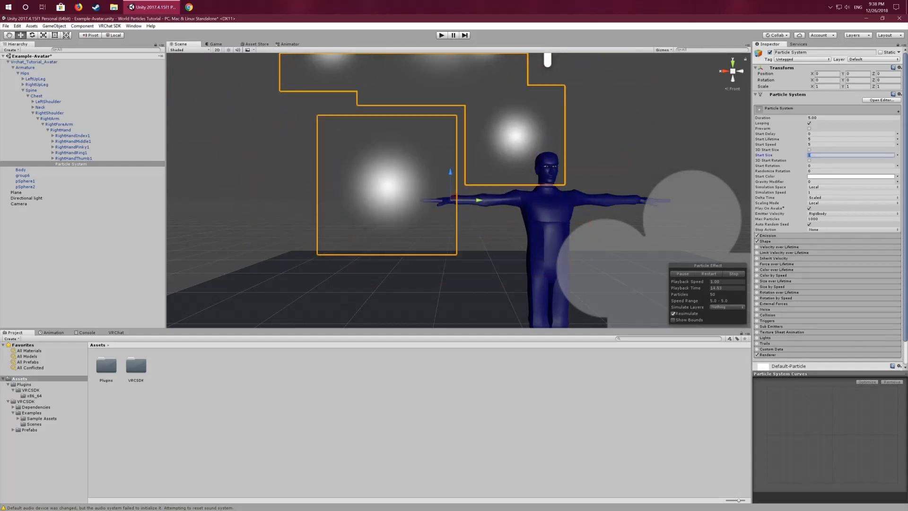
{"action": "type", "text": "0."}
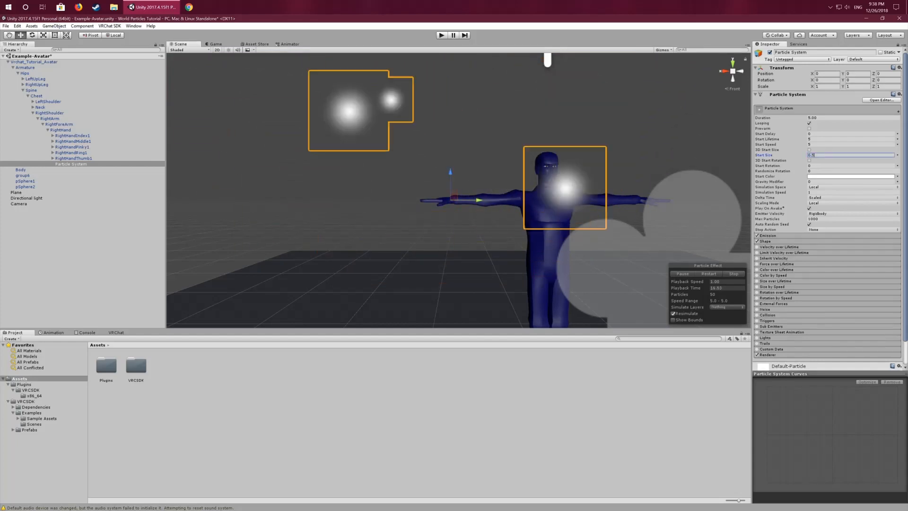
{"action": "type", "text": "2"}
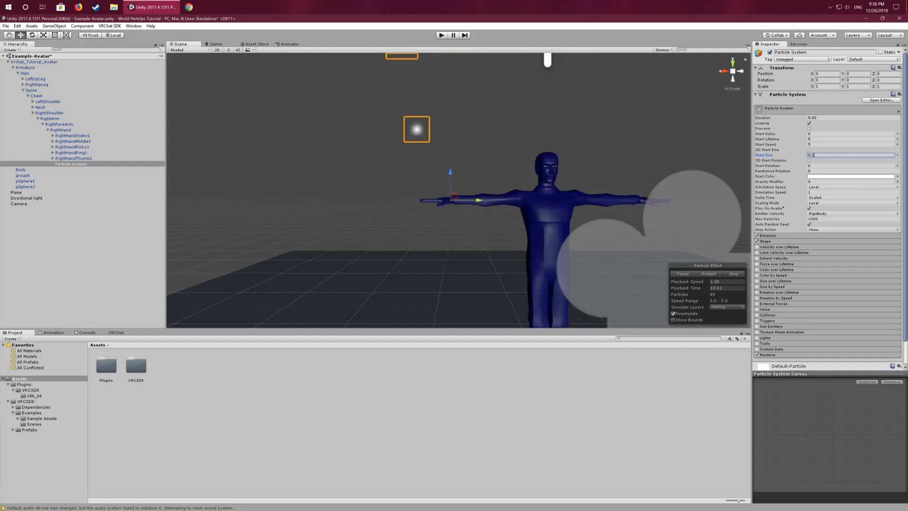
Step: Expand the particle system's Emission module and set its Rate over Time to 5
{"action": "scroll", "coordinate": [528, 188], "scroll_direction": "down", "scroll_amount": 3}
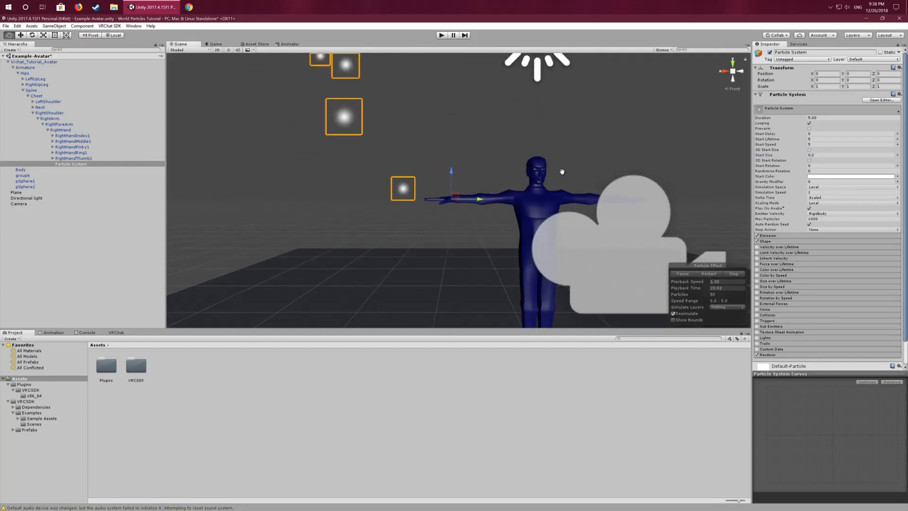
{"action": "left_click_drag", "start_coordinate": [562, 172], "coordinate": [620, 175], "text": "alt"}
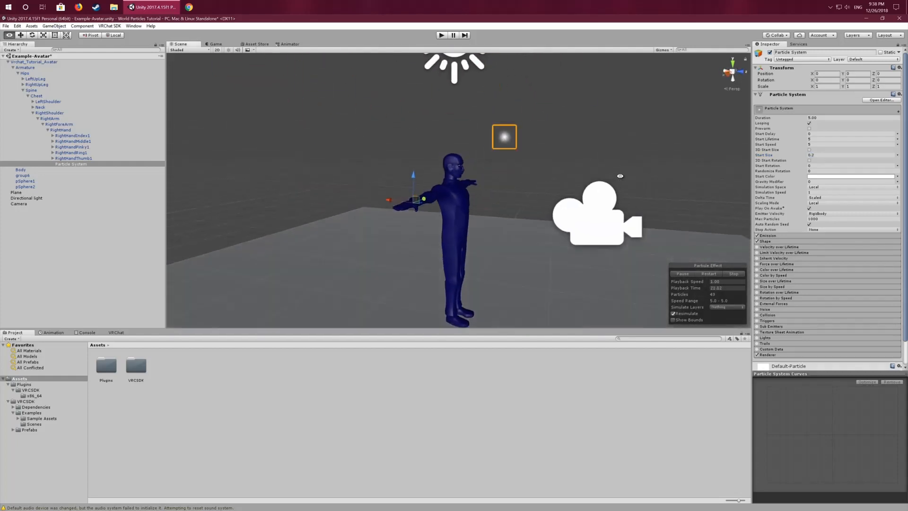
{"action": "left_click", "coordinate": [787, 235]}
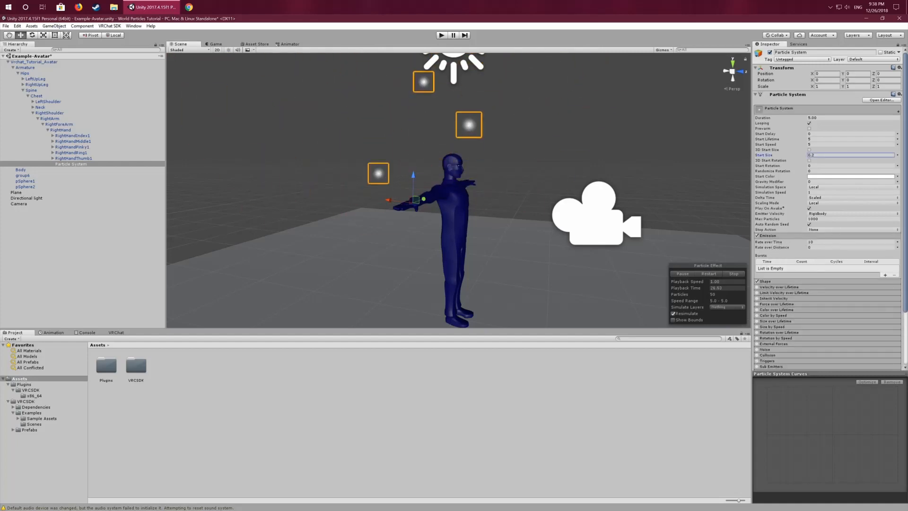
{"action": "left_click", "coordinate": [833, 242]}
{"action": "type", "text": "5"}
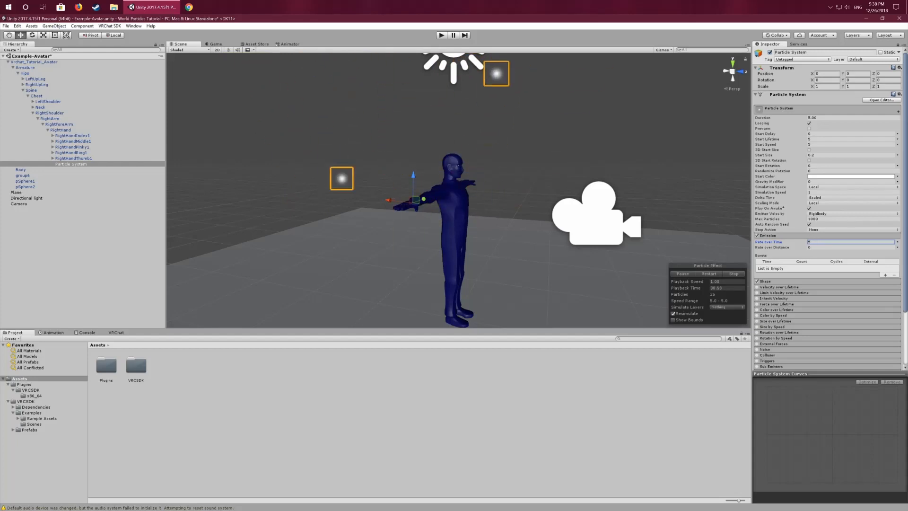
Step: Expand the hand particle system's Shape module and set its emitter shape to Mesh
{"action": "left_click", "coordinate": [783, 282]}
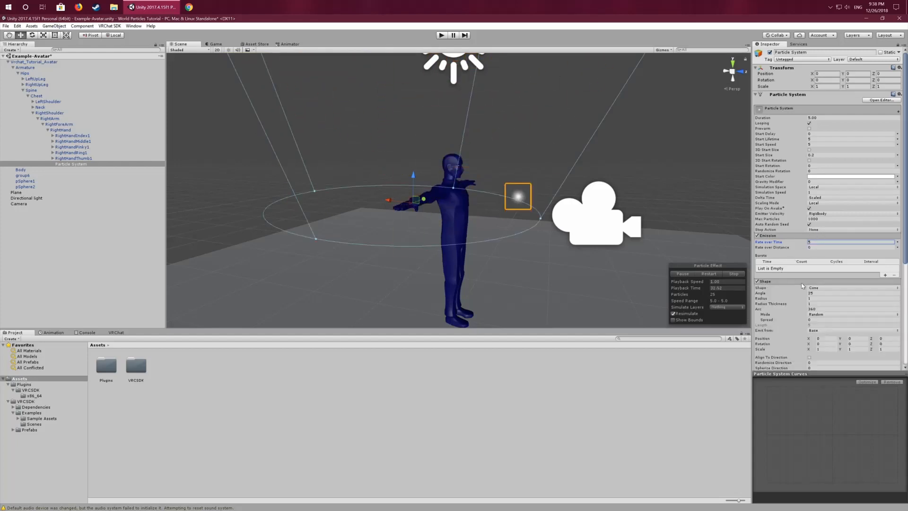
{"action": "left_click", "coordinate": [828, 287]}
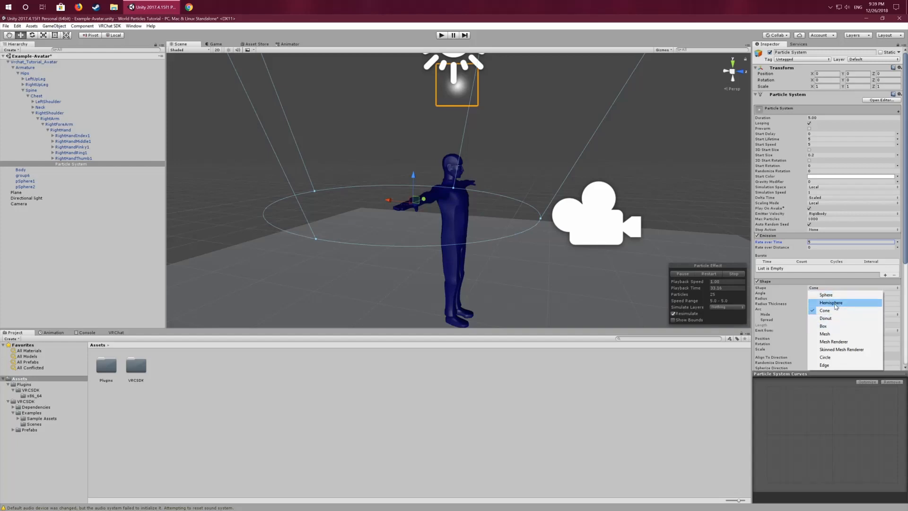
{"action": "left_click", "coordinate": [825, 334]}
Step: From the front view, move the particle system from the wrist onto the palm, to about Y -0.063 and Z 0.003
{"action": "left_click_drag", "start_coordinate": [515, 141], "coordinate": [364, 134], "text": "alt"}
{"action": "scroll", "coordinate": [445, 145], "scroll_direction": "up", "scroll_amount": 6}
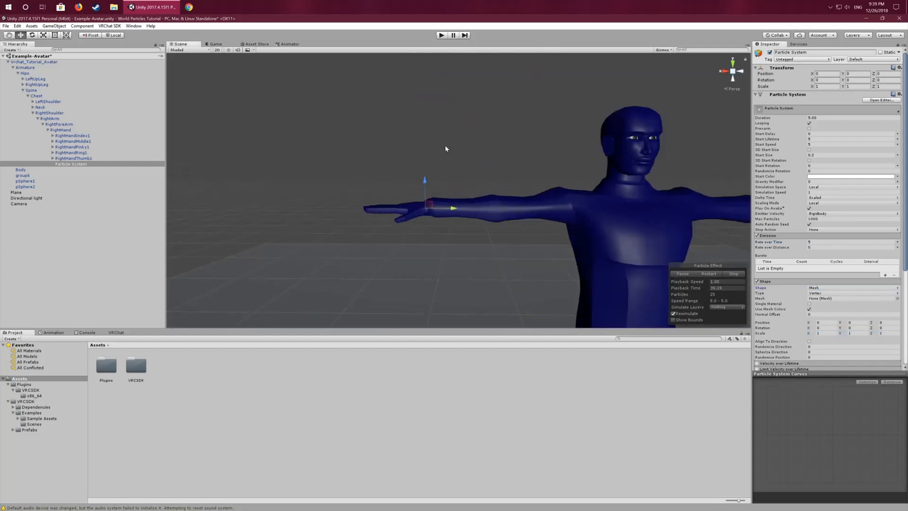
{"action": "scroll", "coordinate": [445, 145], "scroll_direction": "down", "scroll_amount": 1}
{"action": "left_click", "coordinate": [725, 72]}
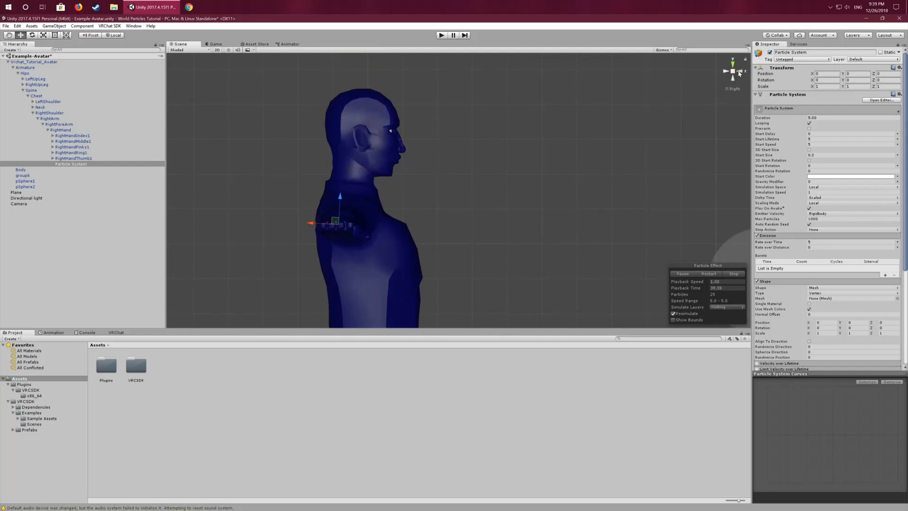
{"action": "left_click", "coordinate": [740, 72]}
{"action": "left_click_drag", "start_coordinate": [406, 230], "coordinate": [385, 229]}
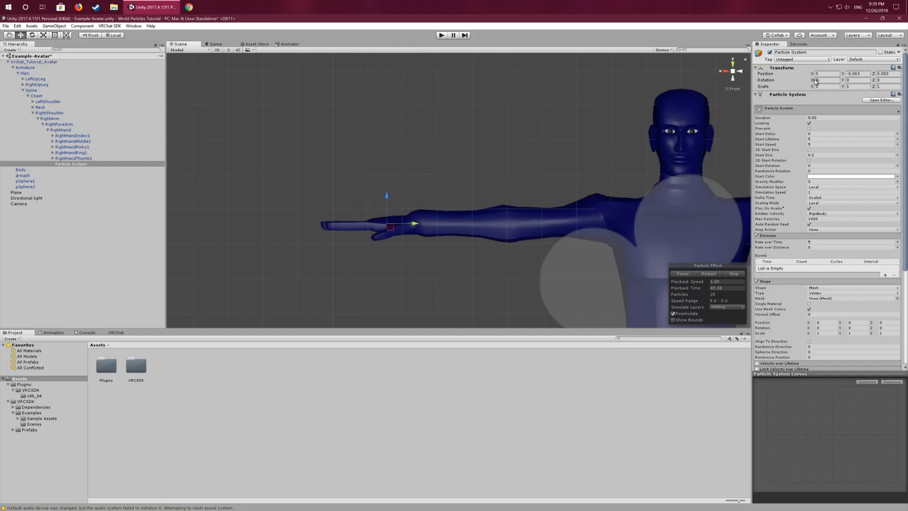
Step: Set the particle system's X rotation to 90 and check the emission direction around the hand
{"action": "left_click_drag", "start_coordinate": [813, 81], "coordinate": [850, 81]}
{"action": "type", "text": "90"}
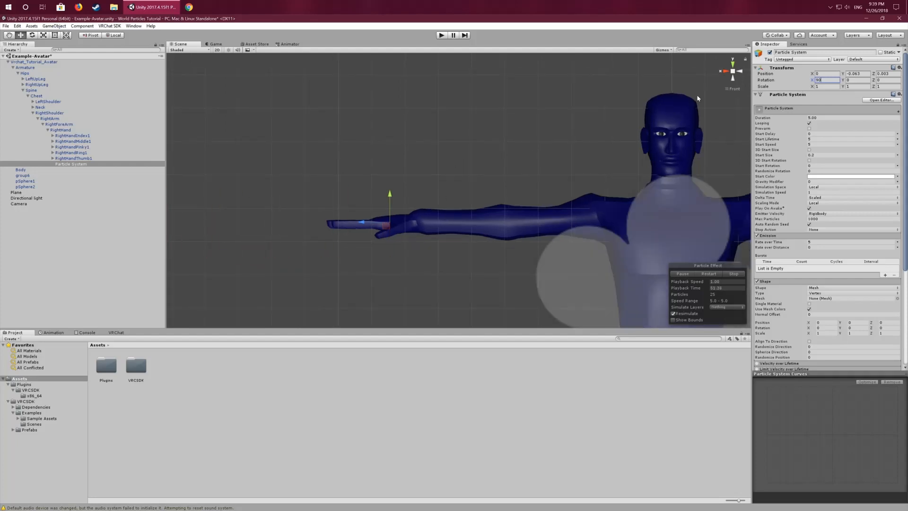
{"action": "left_click_drag", "start_coordinate": [437, 194], "coordinate": [330, 218], "text": "alt"}
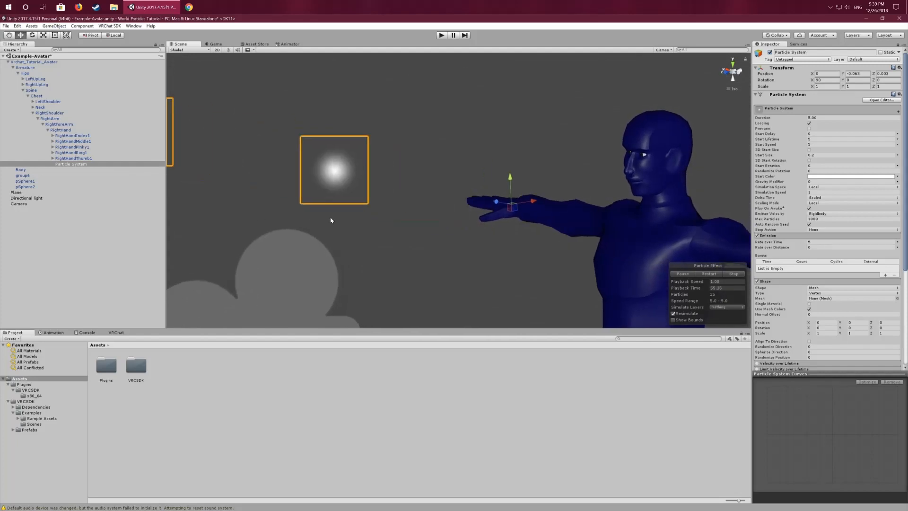
{"action": "left_click", "coordinate": [733, 73]}
{"action": "left_click_drag", "start_coordinate": [382, 172], "coordinate": [404, 165], "text": "alt"}
{"action": "scroll", "coordinate": [357, 169], "scroll_direction": "down", "scroll_amount": 5}
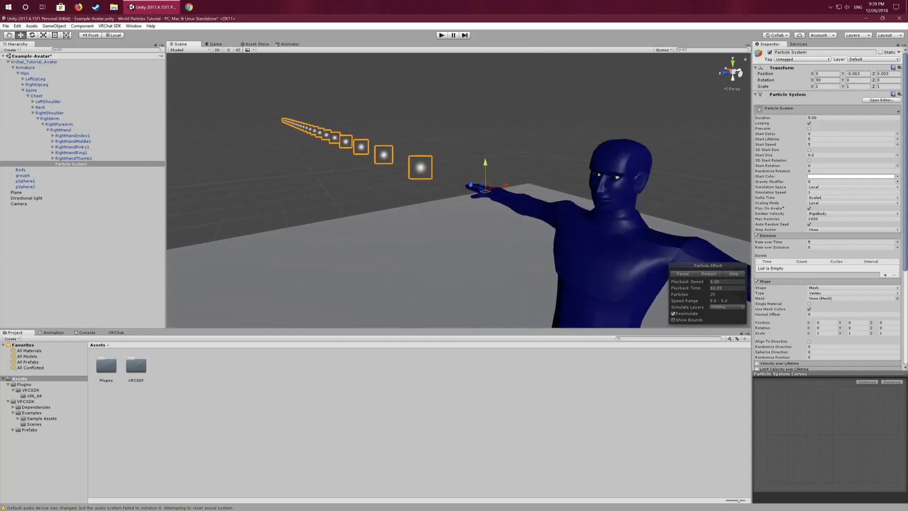
Step: Set the particle system's Start Lifetime to 3 and its Start Speed to 10
{"action": "left_click", "coordinate": [823, 140]}
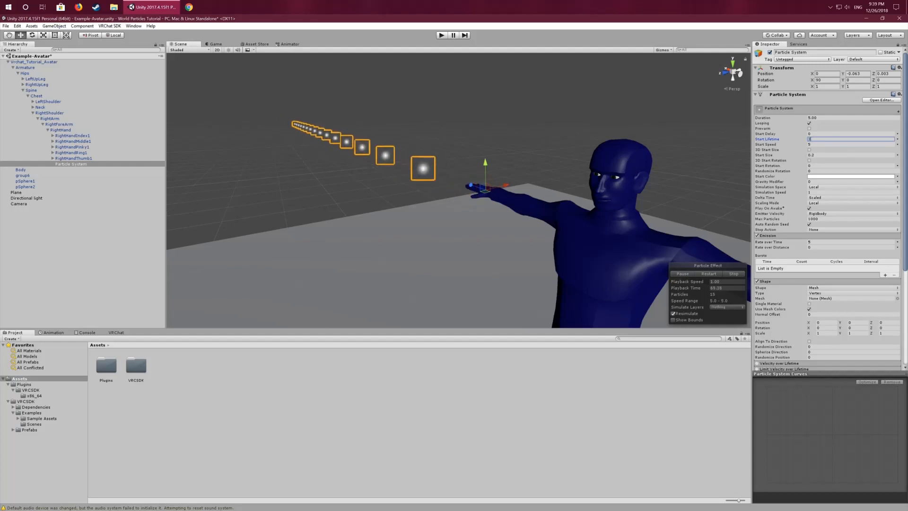
{"action": "key", "text": "Tab"}
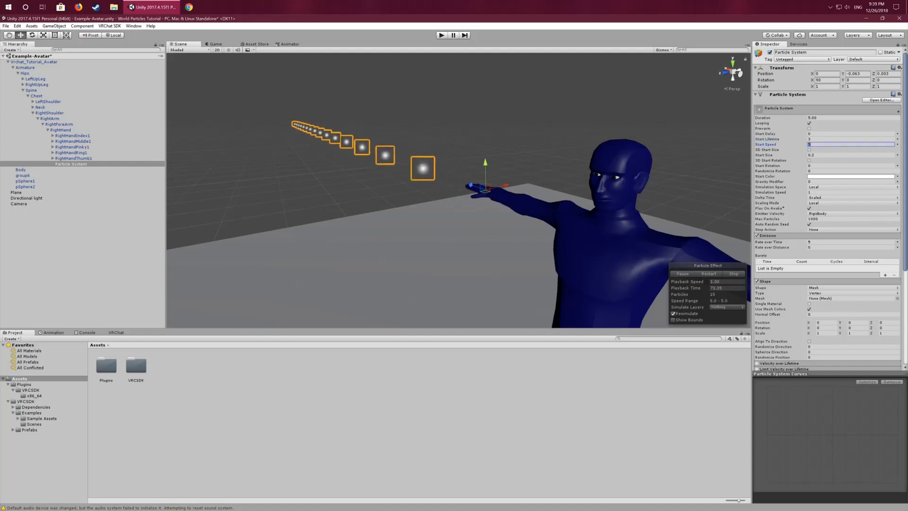
{"action": "type", "text": "10"}
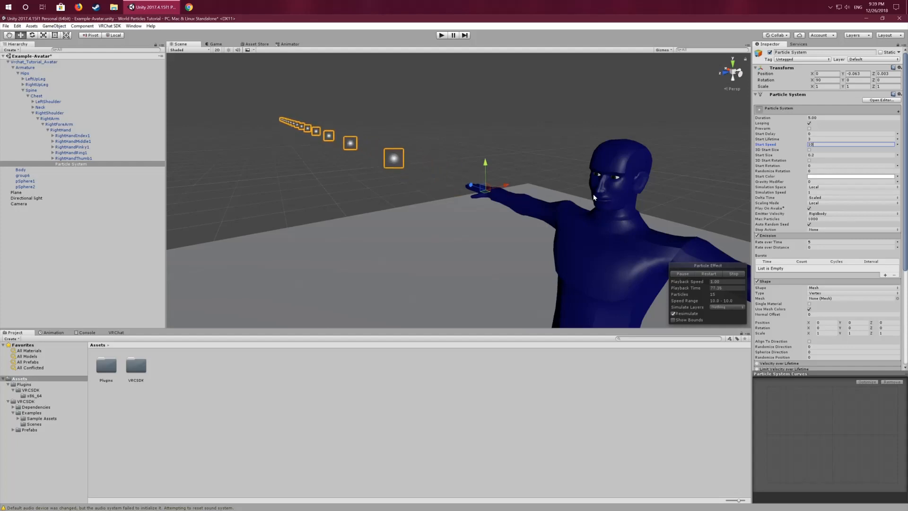
Step: Stop and replay the particle preview, and examine the stream leaving the hand from several angles
{"action": "left_click", "coordinate": [732, 274]}
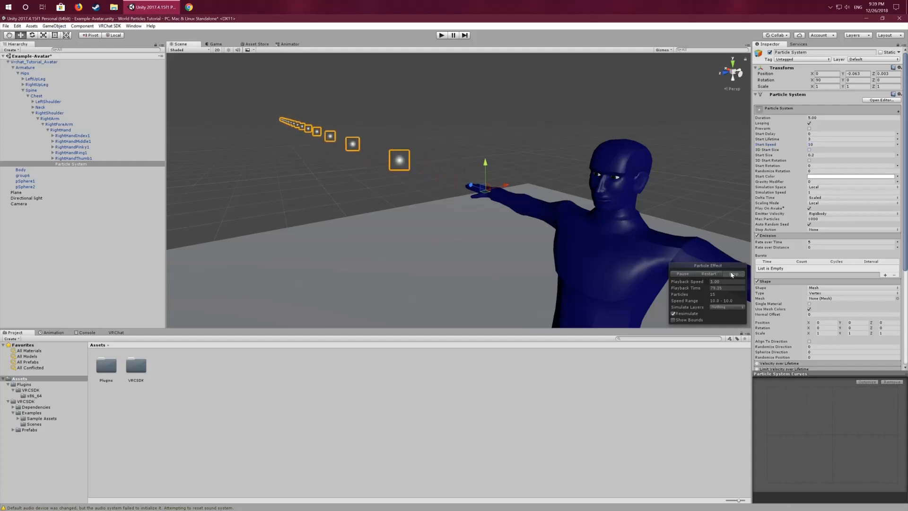
{"action": "left_click", "coordinate": [681, 274]}
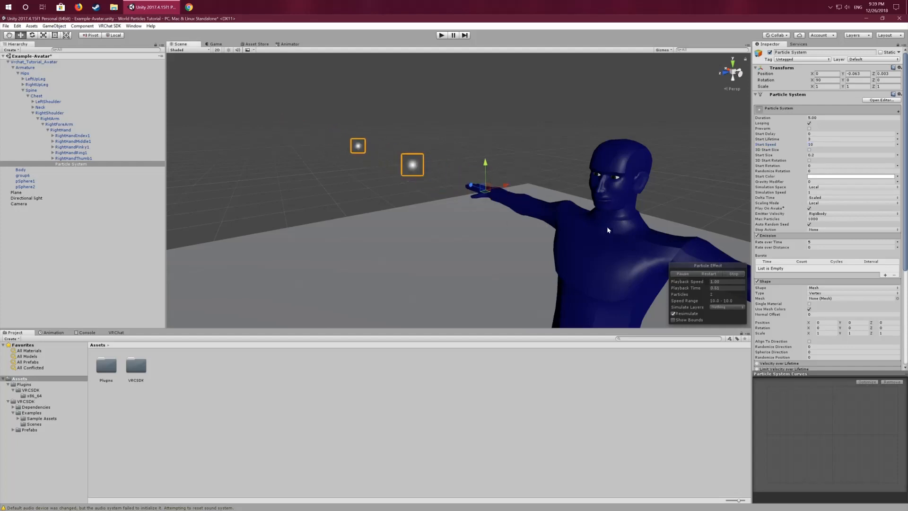
{"action": "left_click_drag", "start_coordinate": [607, 226], "coordinate": [388, 166], "text": "alt"}
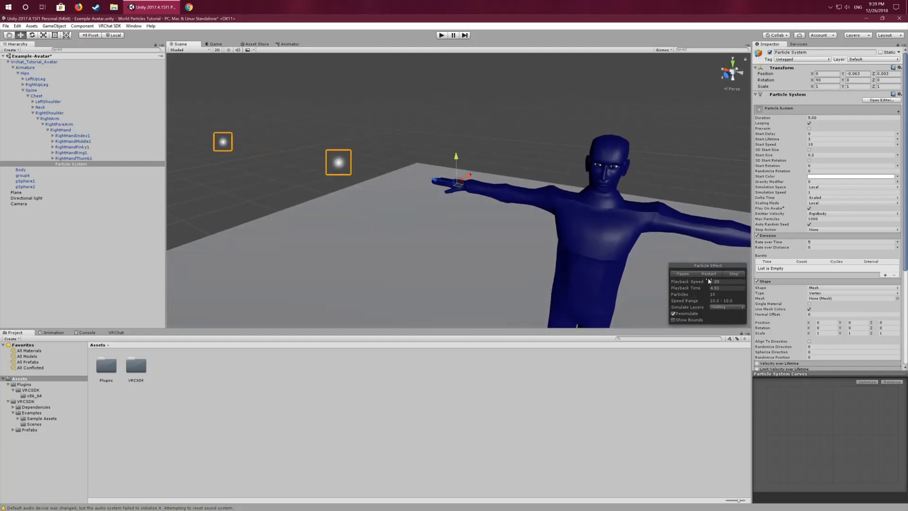
{"action": "scroll", "coordinate": [443, 173], "scroll_direction": "down", "scroll_amount": 5}
{"action": "left_click_drag", "start_coordinate": [581, 151], "coordinate": [492, 166], "text": "alt"}
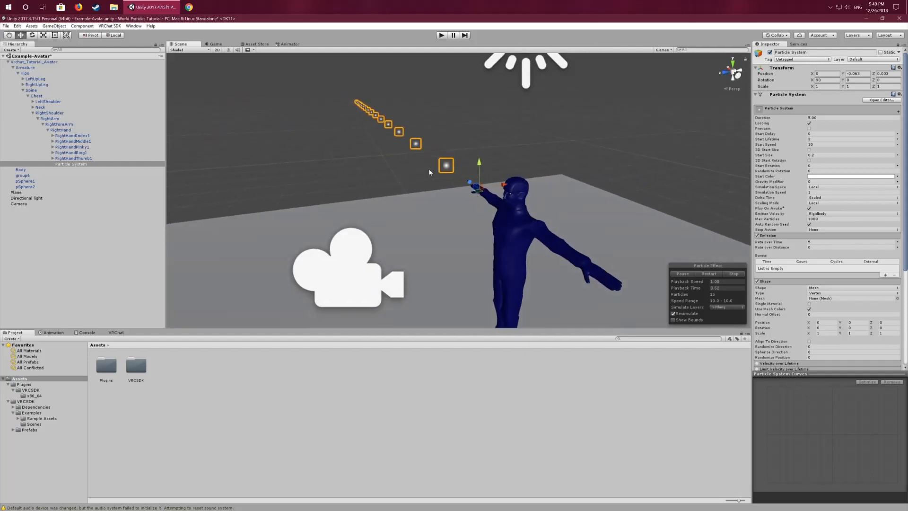
Step: Collapse the Emission and Shape modules and expand the Renderer module of the particle system
{"action": "scroll", "coordinate": [812, 190], "scroll_direction": "down", "scroll_amount": 3}
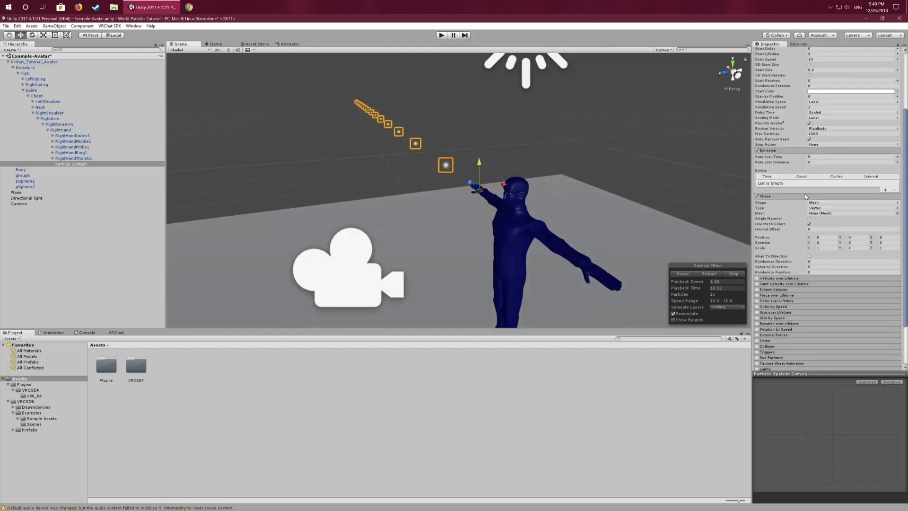
{"action": "left_click", "coordinate": [812, 150]}
{"action": "left_click", "coordinate": [813, 156]}
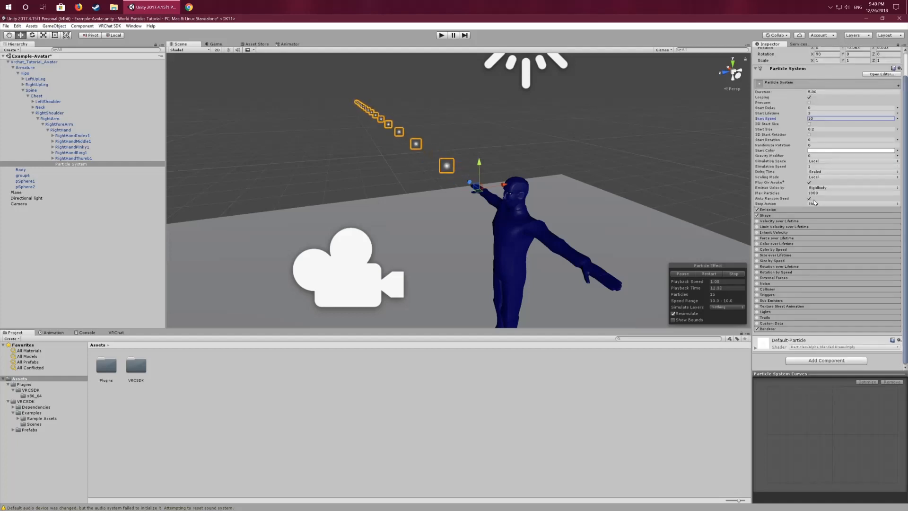
{"action": "left_click", "coordinate": [811, 328]}
{"action": "scroll", "coordinate": [460, 140], "scroll_direction": "down", "scroll_amount": 2}
Step: Run the scene in Play mode and inspect the hand's particle stream in the Scene view
{"action": "scroll", "coordinate": [411, 160], "scroll_direction": "up", "scroll_amount": 5}
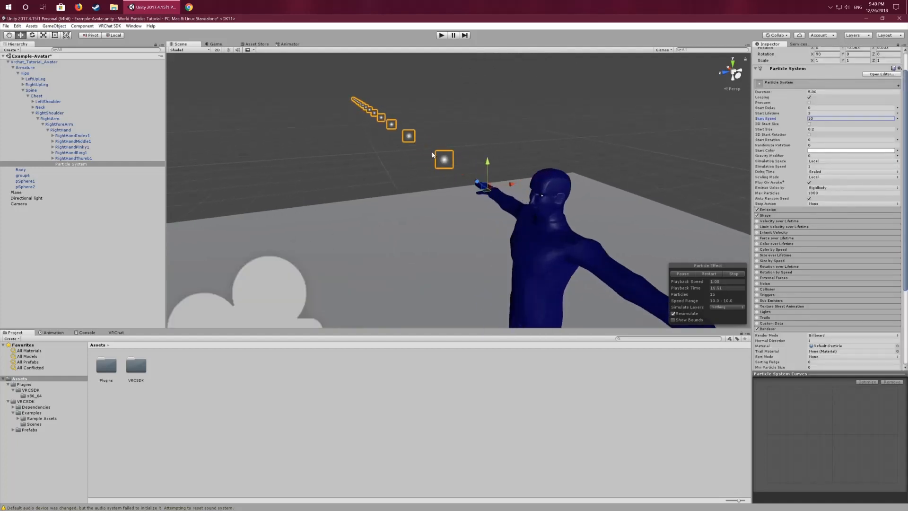
{"action": "mouse_move", "coordinate": [407, 158]}
{"action": "left_mouse_down", "text": "alt"}
{"action": "mouse_move", "coordinate": [590, 154]}
{"action": "mouse_move", "coordinate": [418, 148]}
{"action": "left_mouse_up", "text": "alt"}
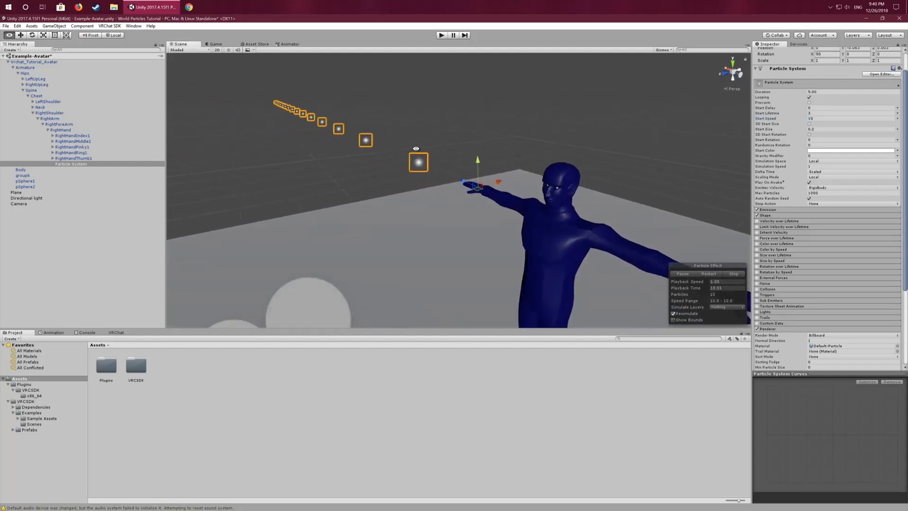
{"action": "scroll", "coordinate": [450, 178], "scroll_direction": "up", "scroll_amount": 2}
{"action": "left_click_drag", "start_coordinate": [450, 178], "coordinate": [655, 185], "text": "alt"}
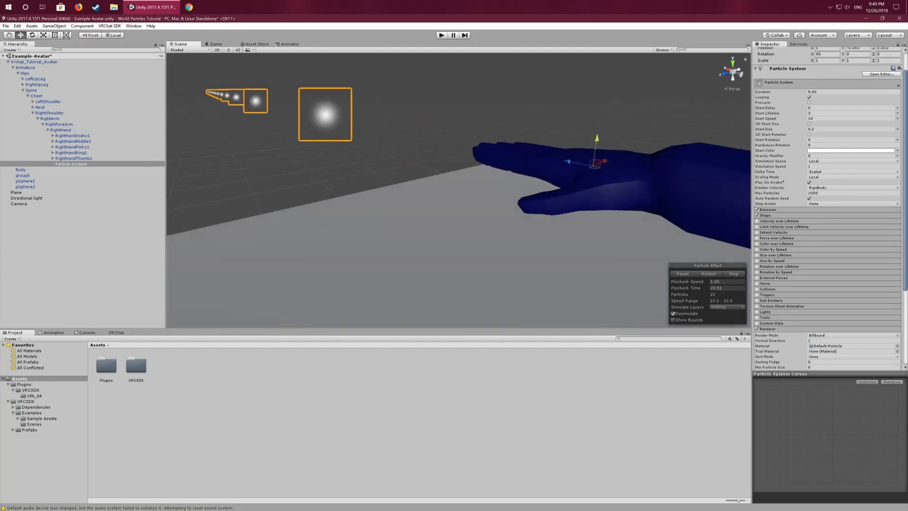
{"action": "scroll", "coordinate": [656, 185], "scroll_direction": "down", "scroll_amount": 6}
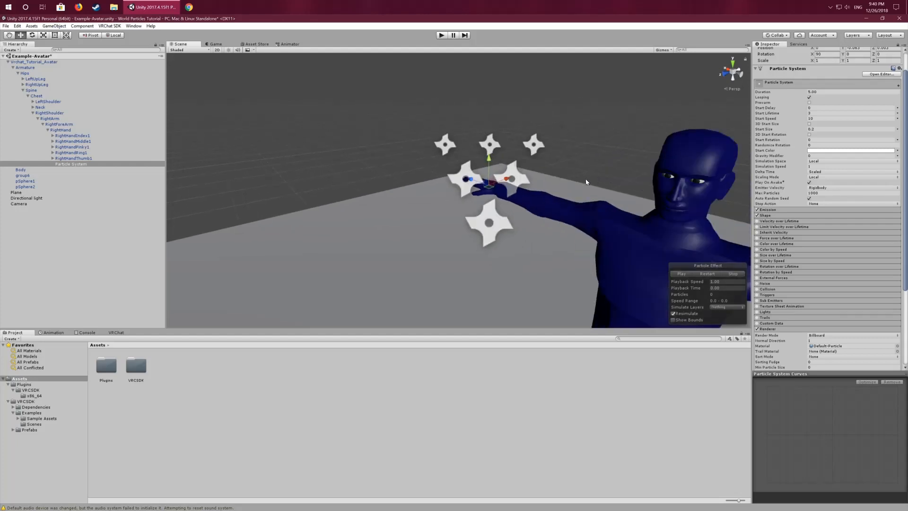
{"action": "left_click_drag", "start_coordinate": [431, 190], "coordinate": [535, 164], "text": "alt"}
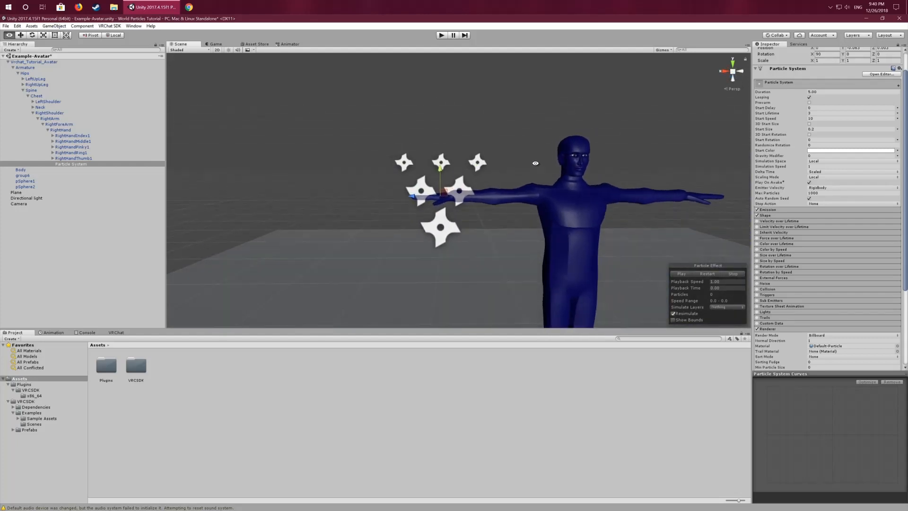
{"action": "left_click", "coordinate": [442, 36]}
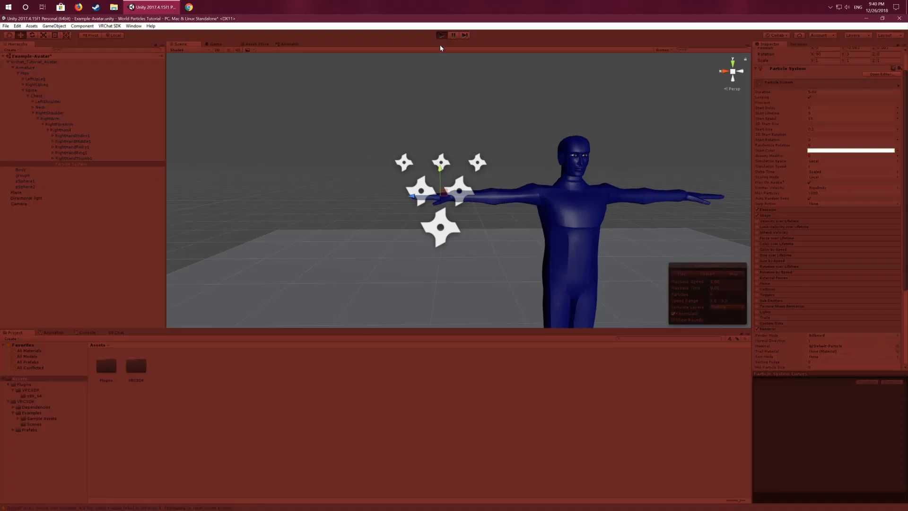
{"action": "left_click", "coordinate": [189, 44]}
{"action": "left_click_drag", "start_coordinate": [368, 128], "coordinate": [340, 170], "text": "alt"}
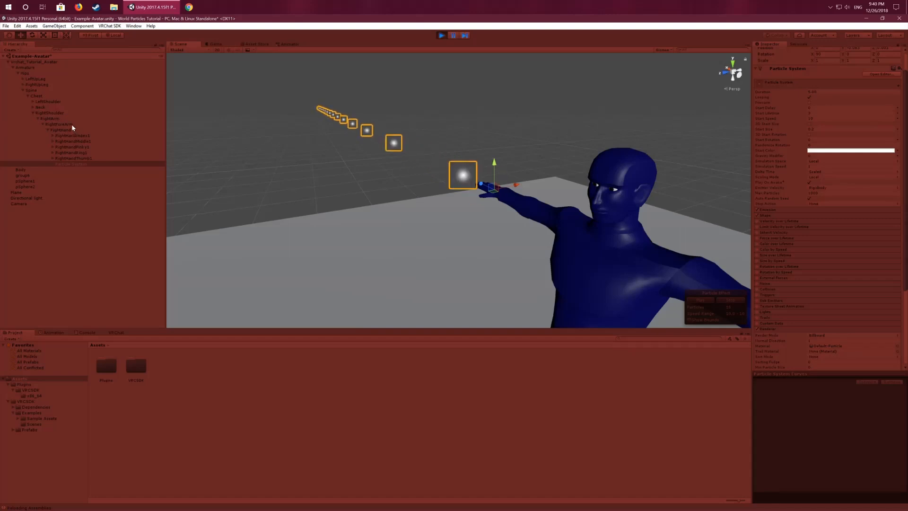
Step: Rotate the RightArm bone to test how the particles follow the arm, and exit Play mode
{"action": "left_click", "coordinate": [58, 119]}
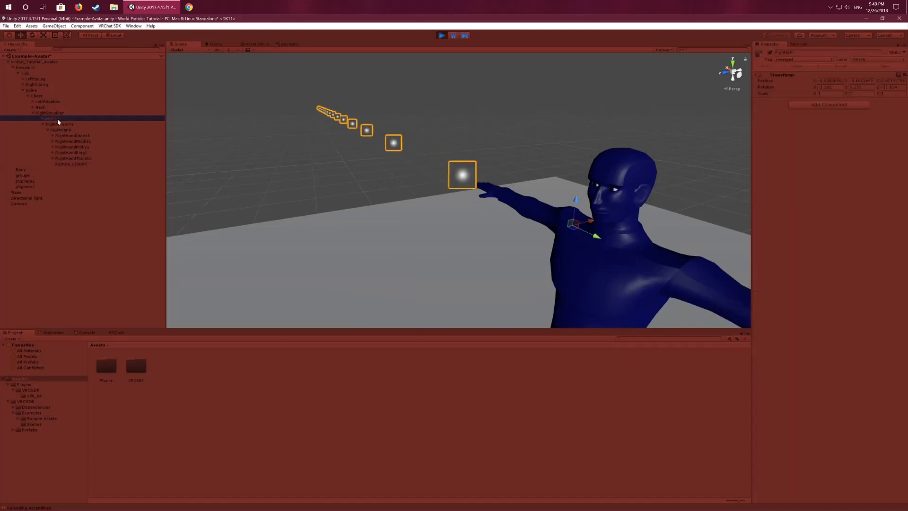
{"action": "key", "text": "e"}
{"action": "left_click_drag", "start_coordinate": [560, 216], "coordinate": [583, 218]}
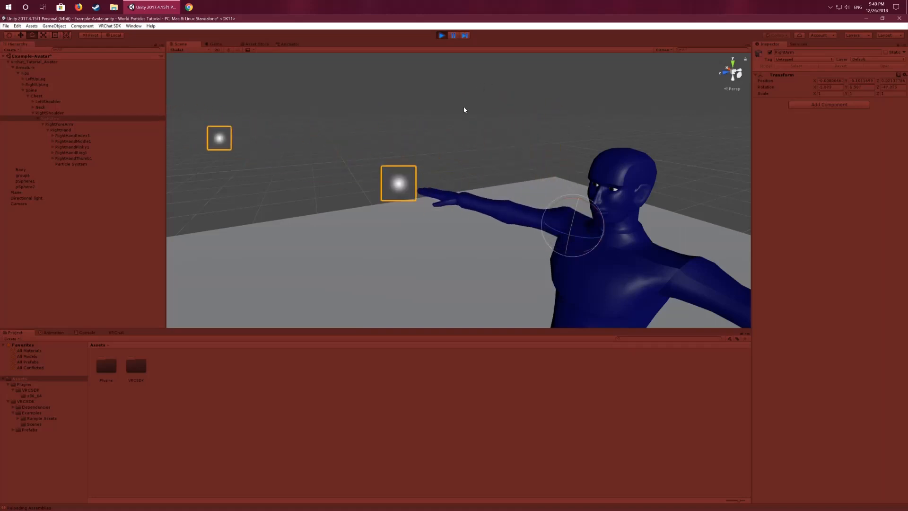
{"action": "left_click", "coordinate": [441, 35]}
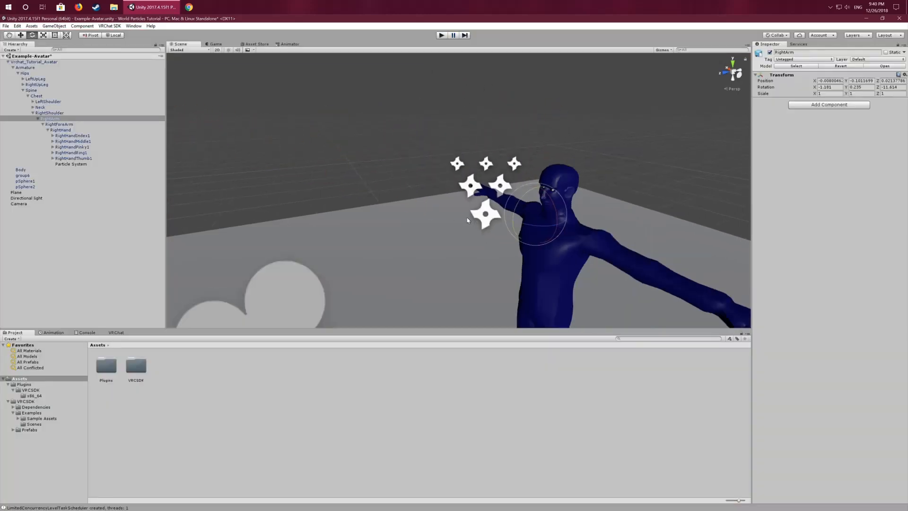
Step: Reselect the hand's Particle System and set its Simulation Space to World
{"action": "scroll", "coordinate": [467, 221], "scroll_direction": "down", "scroll_amount": 4}
{"action": "left_click_drag", "start_coordinate": [403, 202], "coordinate": [497, 200], "text": "alt"}
{"action": "scroll", "coordinate": [494, 200], "scroll_direction": "up", "scroll_amount": 5}
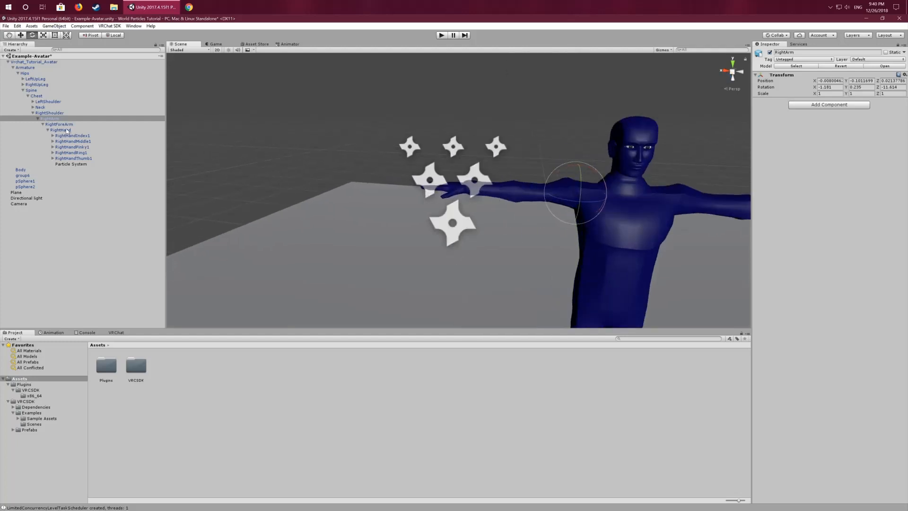
{"action": "left_click", "coordinate": [71, 165]}
{"action": "key", "text": "f"}
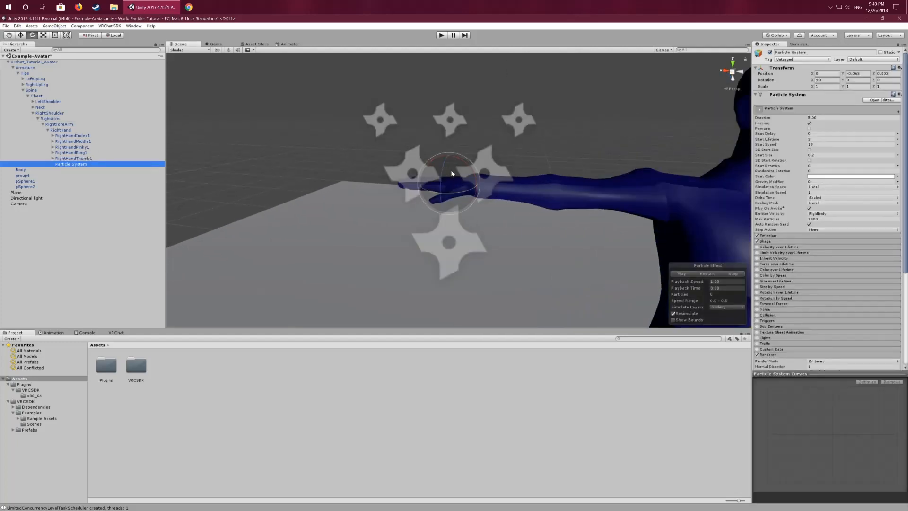
{"action": "left_click", "coordinate": [827, 187]}
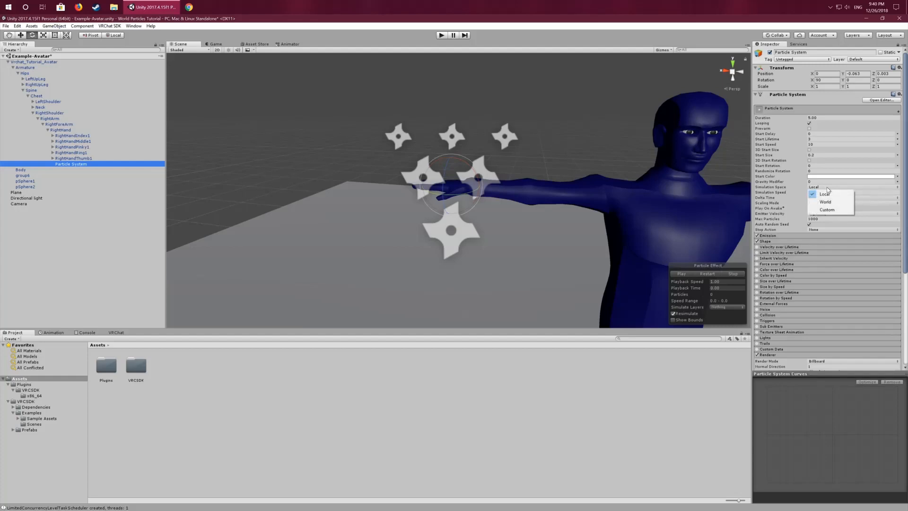
{"action": "left_click", "coordinate": [815, 199]}
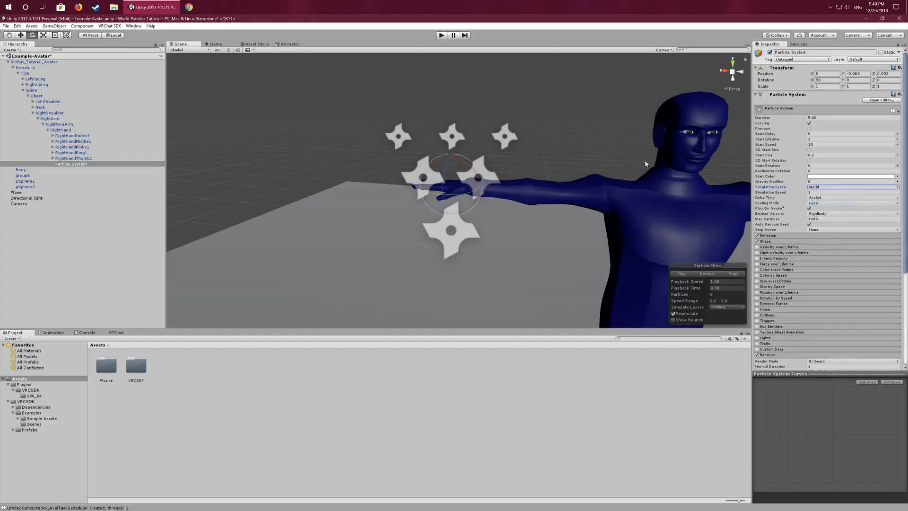
Step: Run the scene in Play mode and inspect the world-space particle stream from the right hand in the Scene view
{"action": "left_click", "coordinate": [442, 35]}
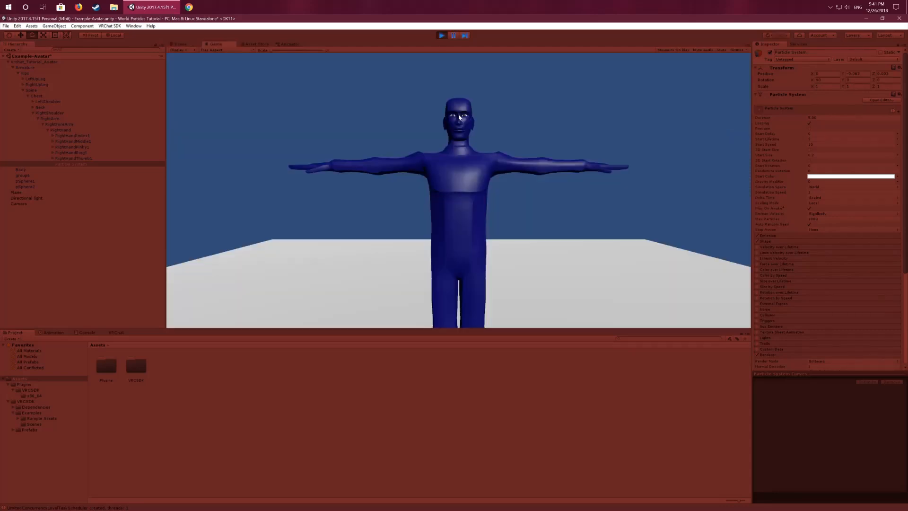
{"action": "left_click", "coordinate": [184, 46]}
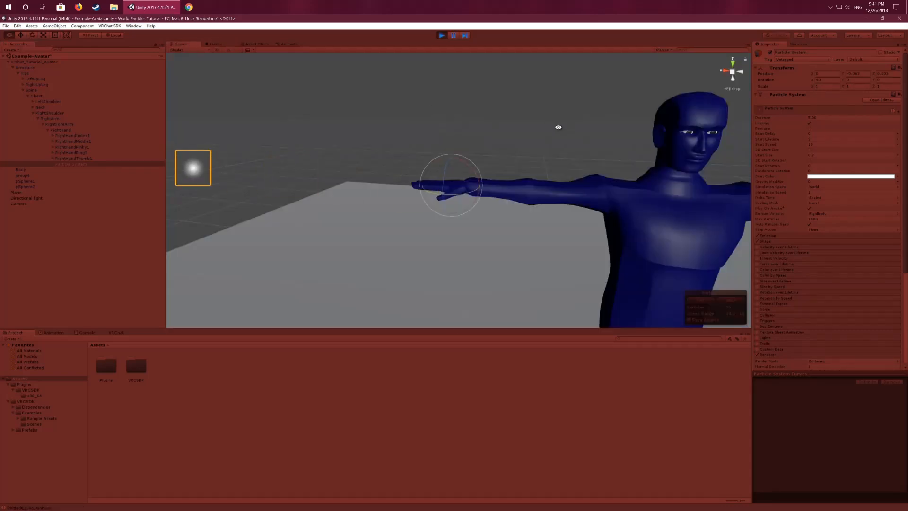
{"action": "left_click_drag", "start_coordinate": [560, 126], "coordinate": [473, 142], "text": "alt"}
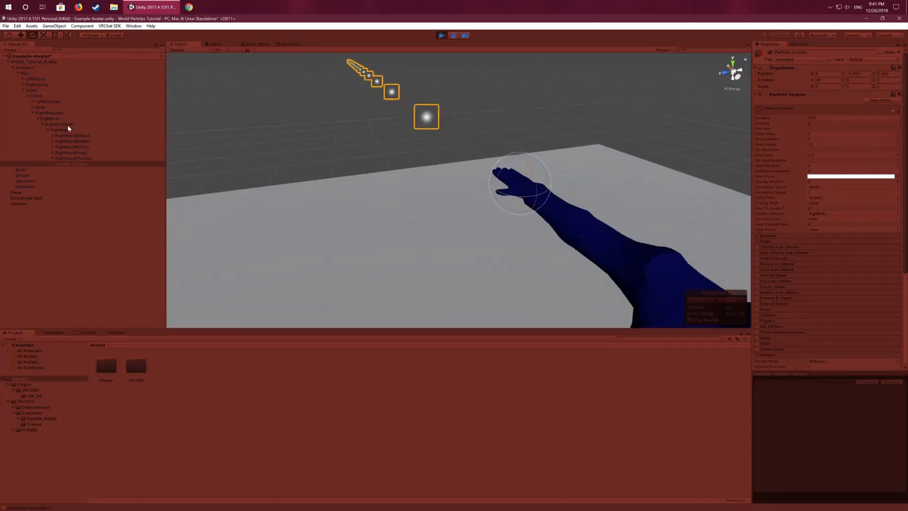
Step: Rotate the RightShoulder bone to test how the world-space particles react to arm movement, and exit Play mode
{"action": "left_click", "coordinate": [53, 113]}
{"action": "scroll", "coordinate": [560, 235], "scroll_direction": "down", "scroll_amount": 5}
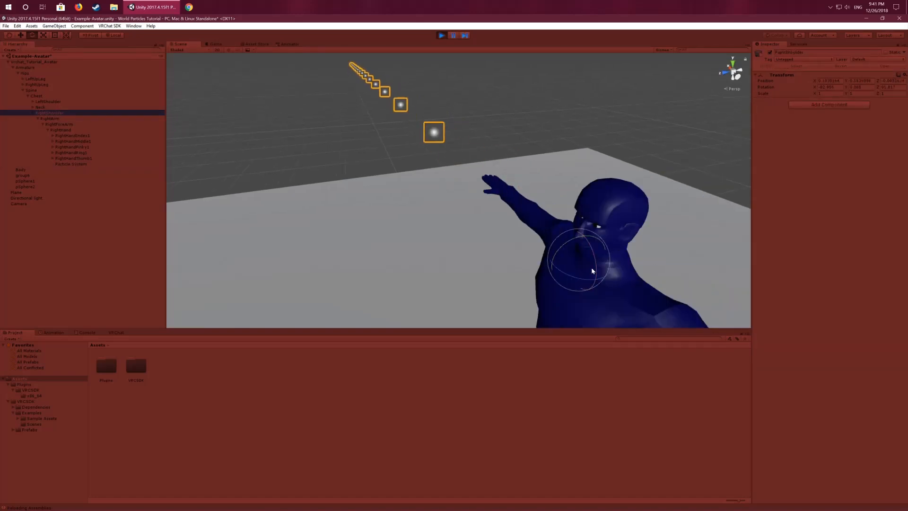
{"action": "mouse_move", "coordinate": [591, 268]}
{"action": "left_mouse_down"}
{"action": "mouse_move", "coordinate": [574, 266]}
{"action": "mouse_move", "coordinate": [588, 268]}
{"action": "mouse_move", "coordinate": [598, 257]}
{"action": "mouse_move", "coordinate": [568, 262]}
{"action": "mouse_move", "coordinate": [599, 262]}
{"action": "mouse_move", "coordinate": [581, 260]}
{"action": "left_mouse_up"}
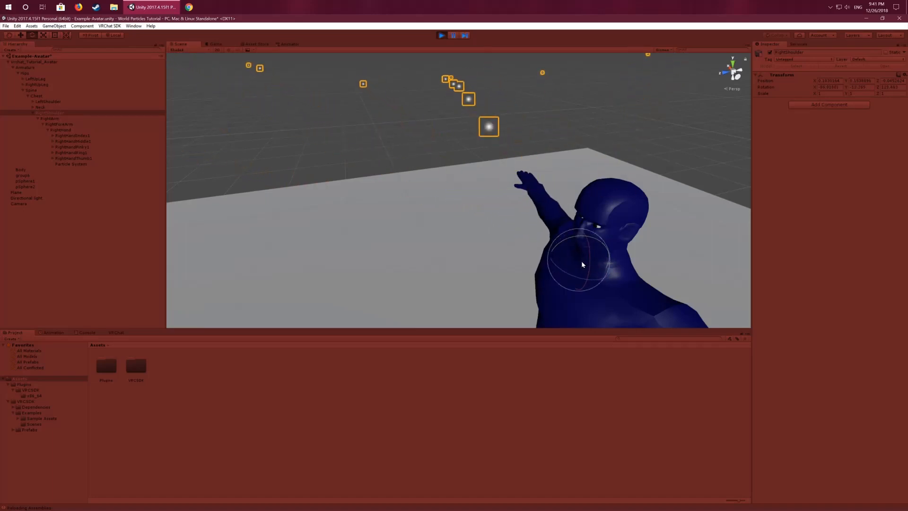
{"action": "scroll", "coordinate": [580, 260], "scroll_direction": "down", "scroll_amount": 5}
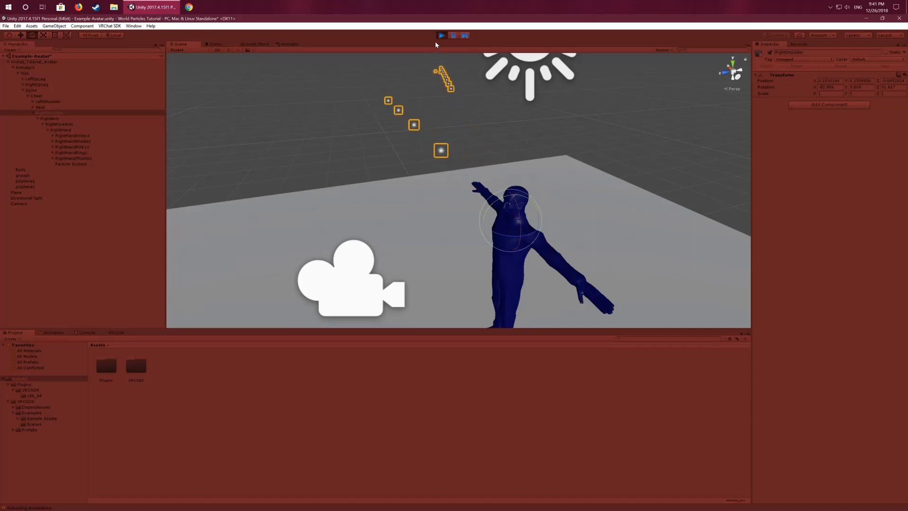
{"action": "key", "text": "ctrl+p"}
{"action": "scroll", "coordinate": [468, 207], "scroll_direction": "up", "scroll_amount": 3}
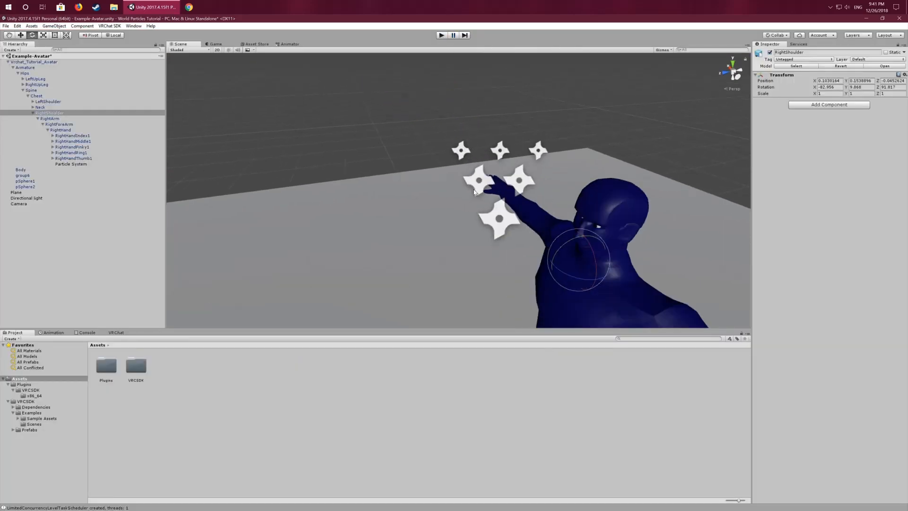
{"action": "left_click_drag", "start_coordinate": [468, 207], "coordinate": [514, 196], "text": "alt"}
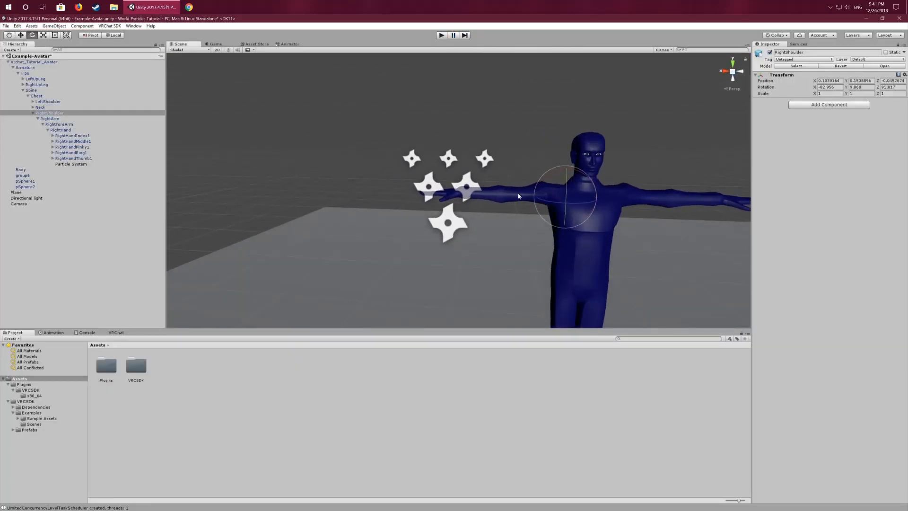
{"action": "scroll", "coordinate": [515, 196], "scroll_direction": "down", "scroll_amount": 2}
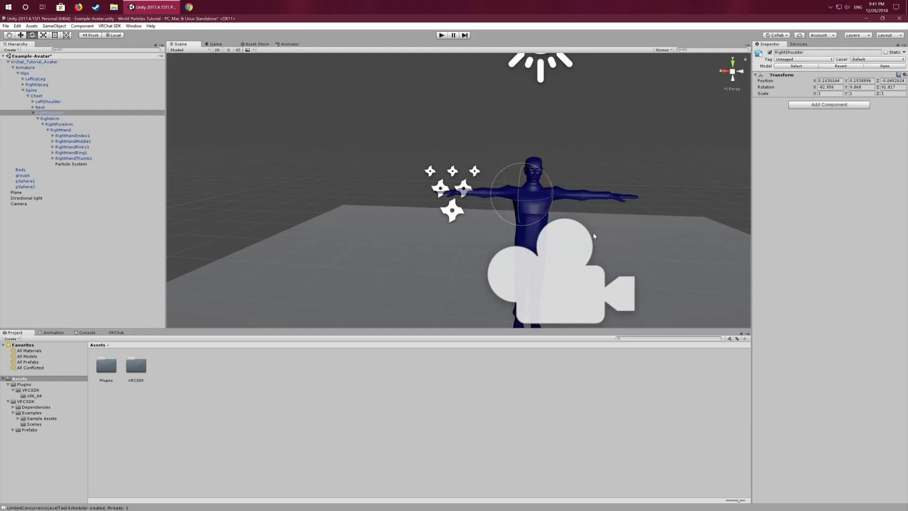
{"action": "left_click_drag", "start_coordinate": [551, 184], "coordinate": [439, 231], "text": "alt"}
{"action": "scroll", "coordinate": [432, 199], "scroll_direction": "up", "scroll_amount": 7}
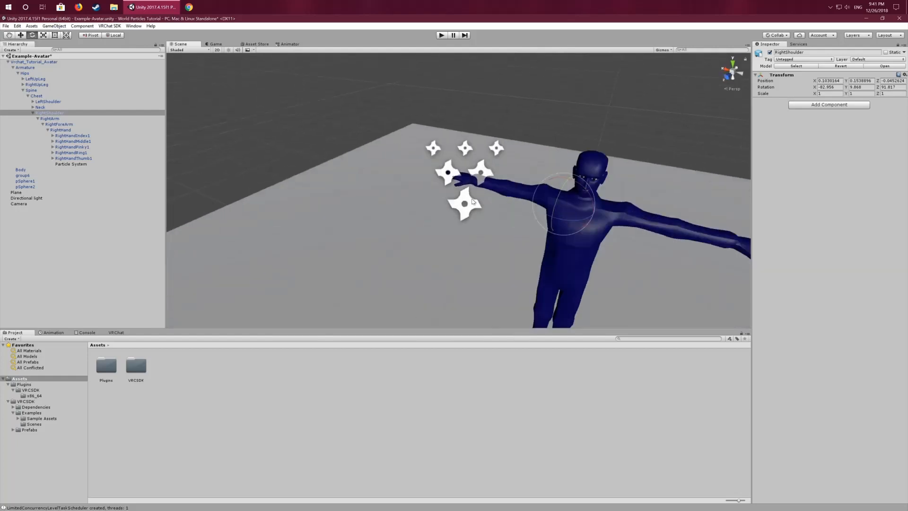
{"action": "scroll", "coordinate": [427, 178], "scroll_direction": "down", "scroll_amount": 7}
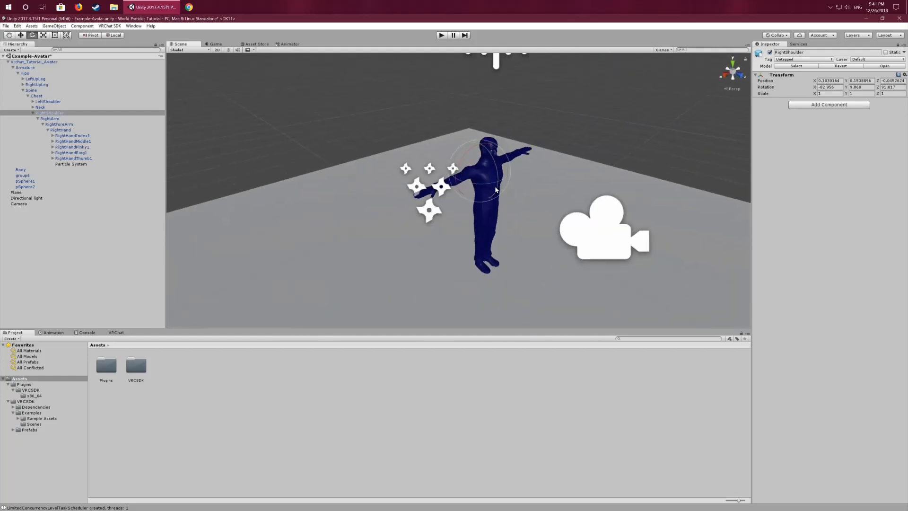
{"action": "scroll", "coordinate": [480, 161], "scroll_direction": "up", "scroll_amount": 3}
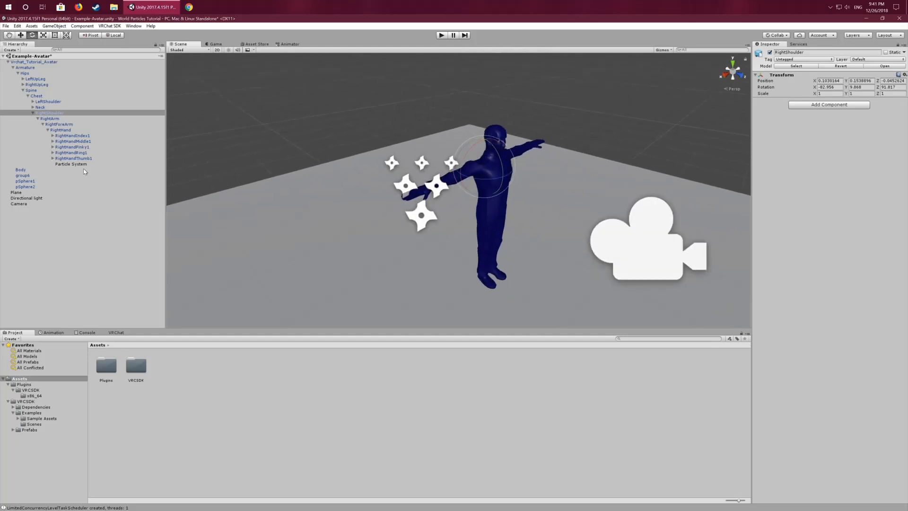
Step: Reselect the hand's Particle System and review its main settings, module list and Renderer settings
{"action": "left_click", "coordinate": [88, 164]}
{"action": "scroll", "coordinate": [572, 178], "scroll_direction": "down", "scroll_amount": 3}
{"action": "left_click_drag", "start_coordinate": [572, 177], "coordinate": [484, 172], "text": "alt"}
{"action": "scroll", "coordinate": [489, 149], "scroll_direction": "up", "scroll_amount": 3}
{"action": "scroll", "coordinate": [645, 124], "scroll_direction": "down", "scroll_amount": 3}
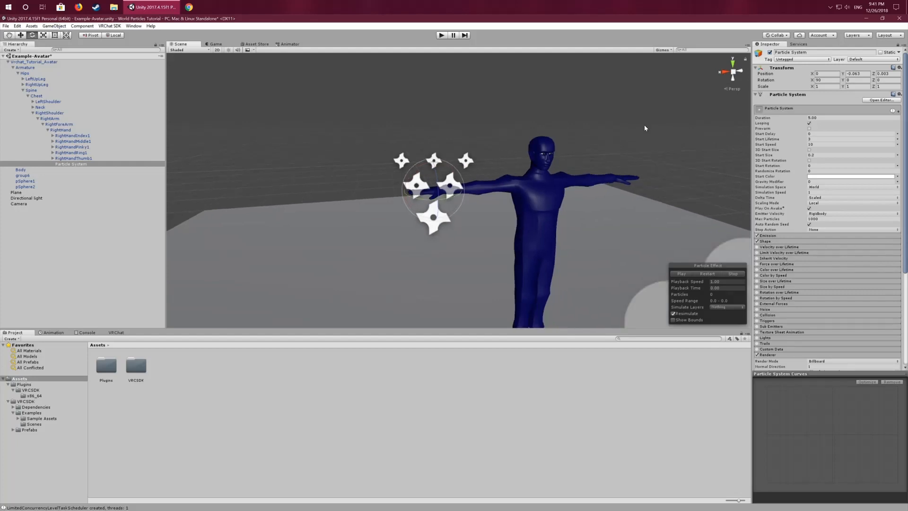
{"action": "scroll", "coordinate": [644, 124], "scroll_direction": "up", "scroll_amount": 3}
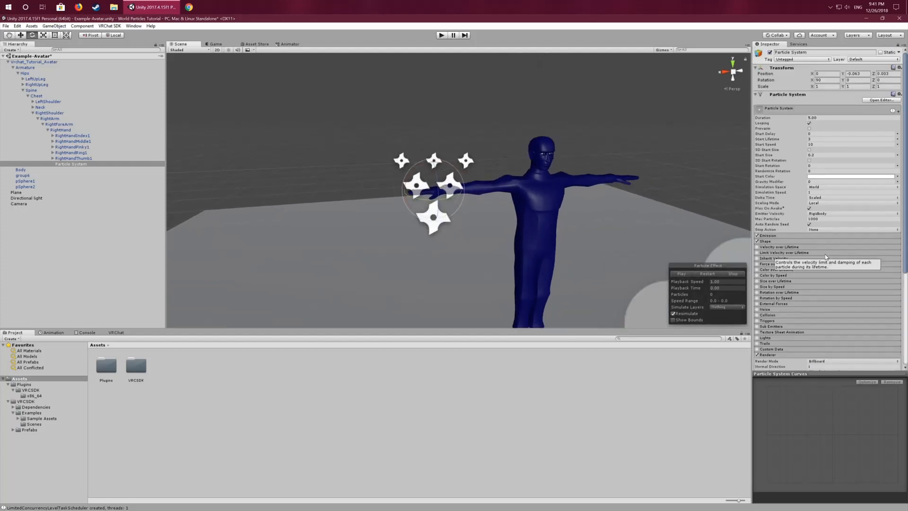
{"action": "scroll", "coordinate": [824, 274], "scroll_direction": "down", "scroll_amount": 3}
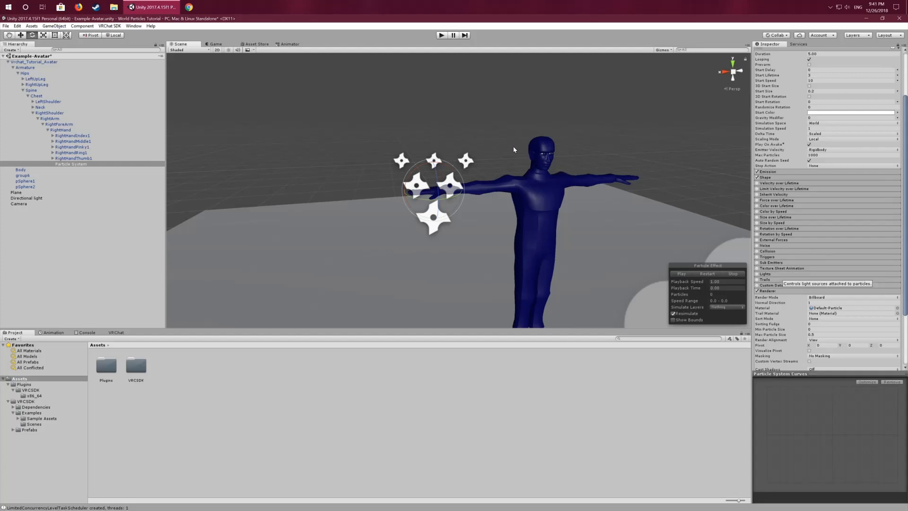
{"action": "scroll", "coordinate": [502, 145], "scroll_direction": "down", "scroll_amount": 2}
{"action": "scroll", "coordinate": [451, 121], "scroll_direction": "up", "scroll_amount": 3}
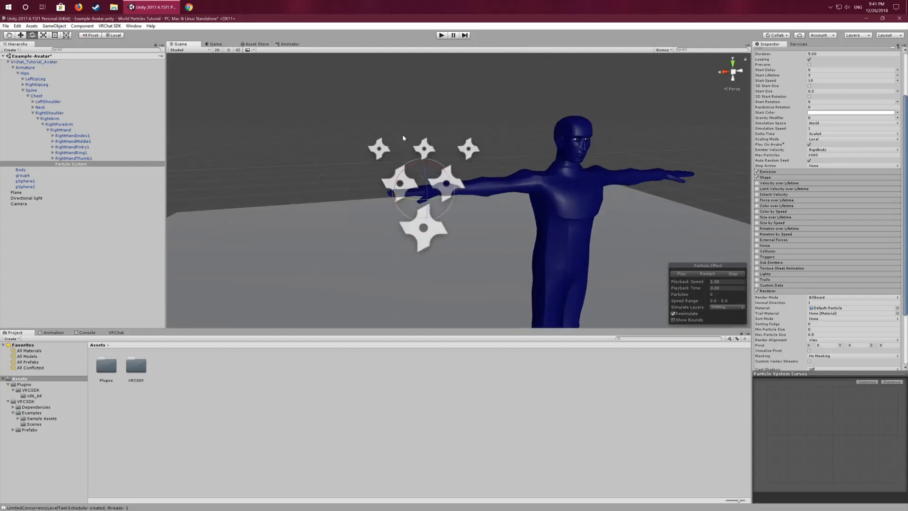
{"action": "left_click_drag", "start_coordinate": [369, 130], "coordinate": [660, 149], "text": "alt"}
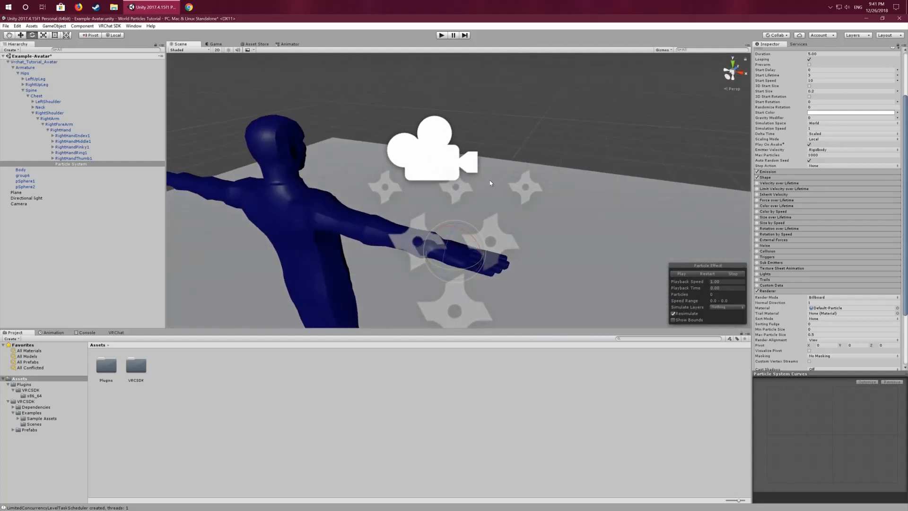
{"action": "left_click_drag", "start_coordinate": [489, 183], "coordinate": [523, 196], "text": "alt"}
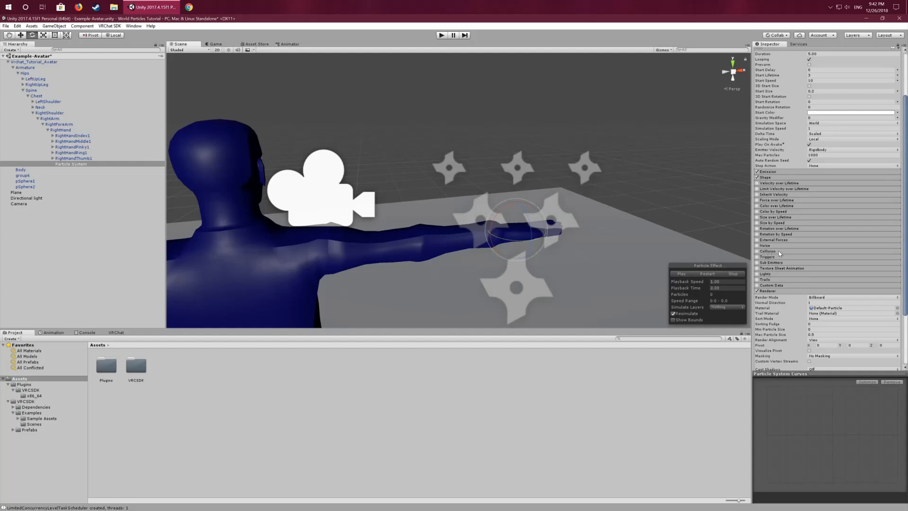
{"action": "scroll", "coordinate": [544, 204], "scroll_direction": "down", "scroll_amount": 10}
{"action": "scroll", "coordinate": [527, 203], "scroll_direction": "up", "scroll_amount": 1}
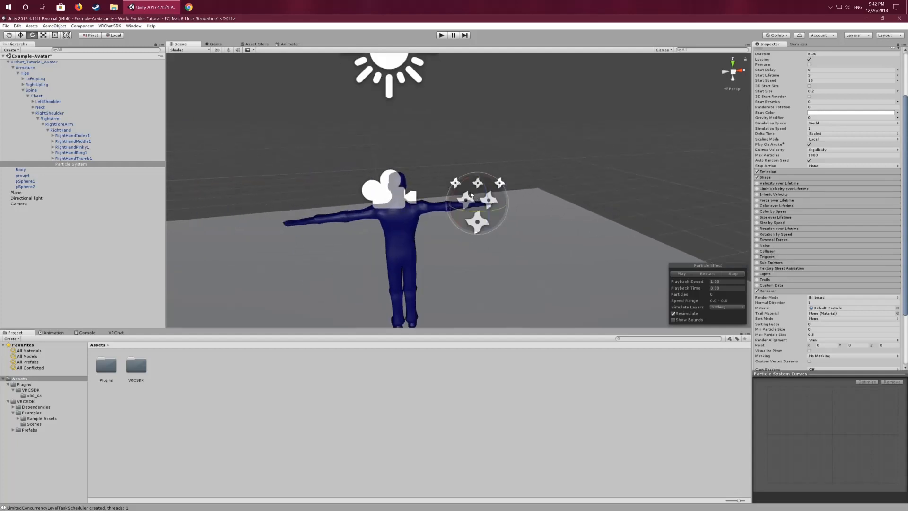
{"action": "left_click_drag", "start_coordinate": [436, 159], "coordinate": [545, 162], "text": "alt"}
{"action": "scroll", "coordinate": [521, 174], "scroll_direction": "up", "scroll_amount": 4}
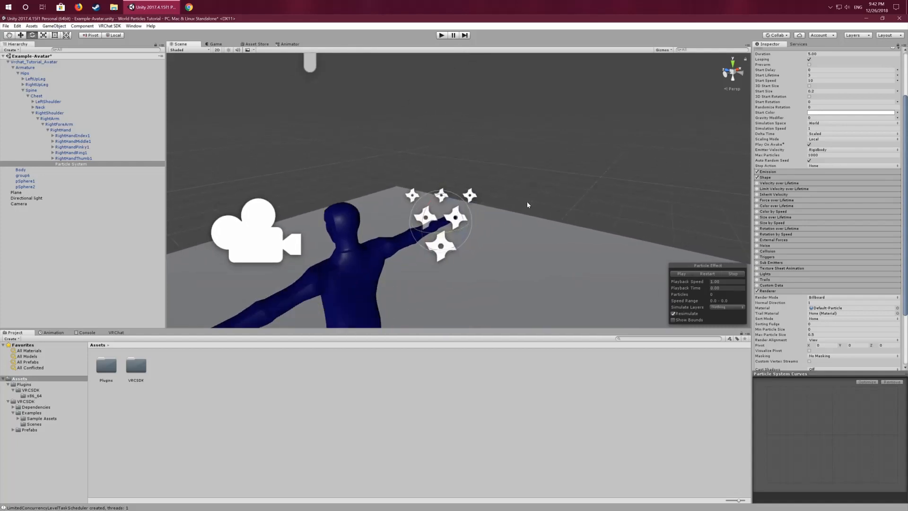
{"action": "left_click_drag", "start_coordinate": [555, 211], "coordinate": [554, 158], "text": "alt"}
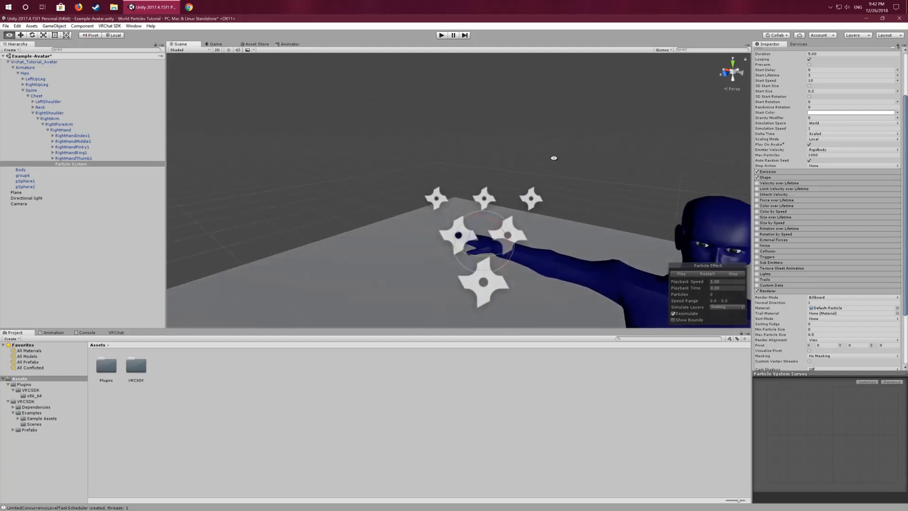
{"action": "scroll", "coordinate": [483, 178], "scroll_direction": "down", "scroll_amount": 4}
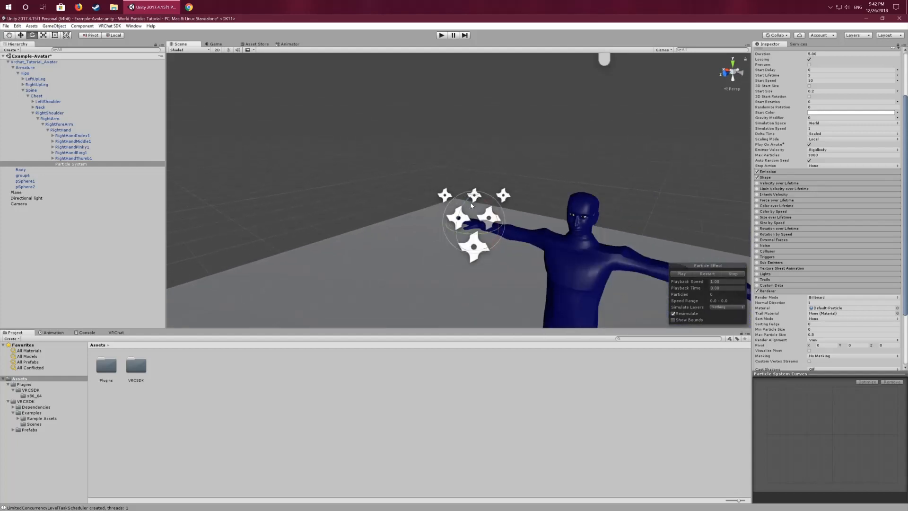
{"action": "scroll", "coordinate": [481, 185], "scroll_direction": "up", "scroll_amount": 8}
{"action": "scroll", "coordinate": [477, 192], "scroll_direction": "down", "scroll_amount": 7}
{"action": "scroll", "coordinate": [471, 203], "scroll_direction": "up", "scroll_amount": 2}
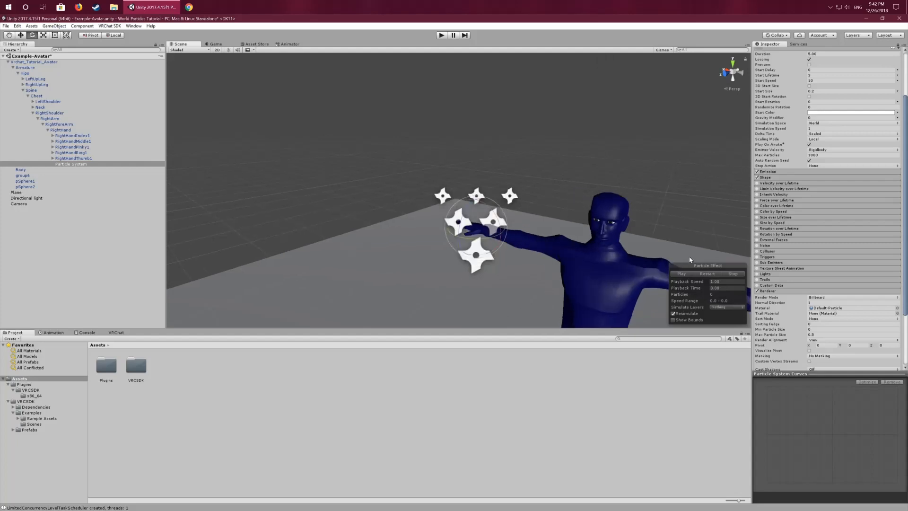
{"action": "scroll", "coordinate": [571, 172], "scroll_direction": "down", "scroll_amount": 2}
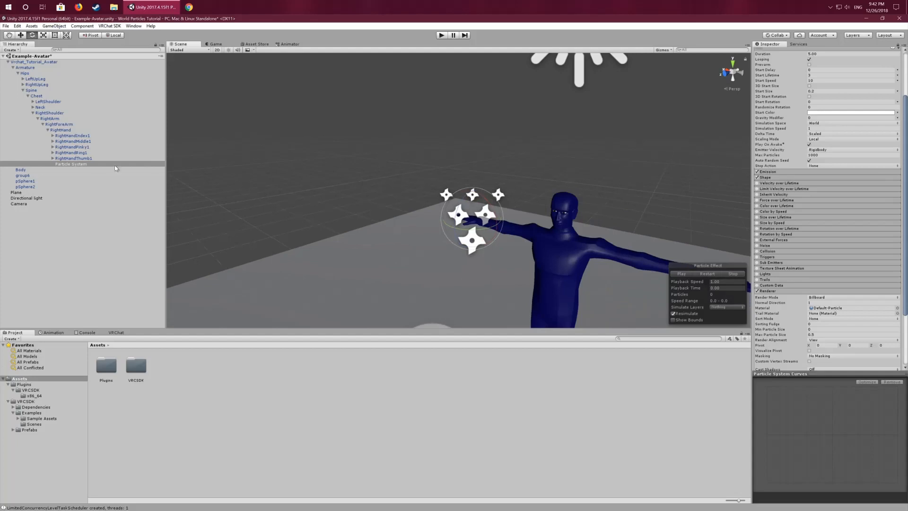
Step: Collapse the avatar's Armature hierarchy and create an empty child object under Vrchat_Tutorial_Avatar
{"action": "left_click", "coordinate": [80, 164]}
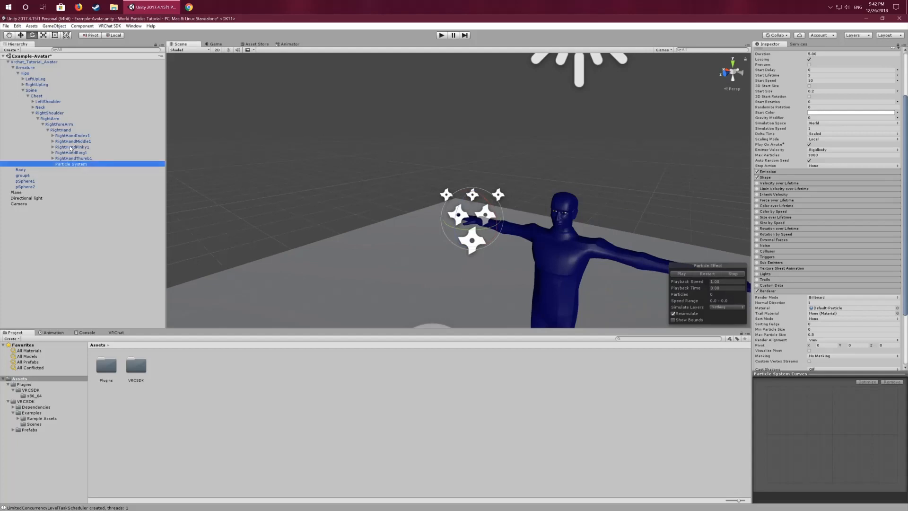
{"action": "left_click", "coordinate": [13, 67]}
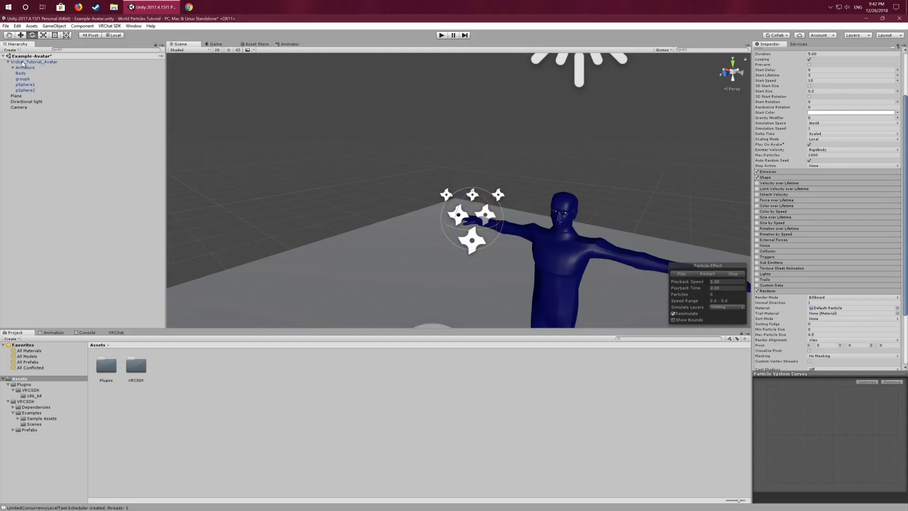
{"action": "left_click", "coordinate": [29, 62]}
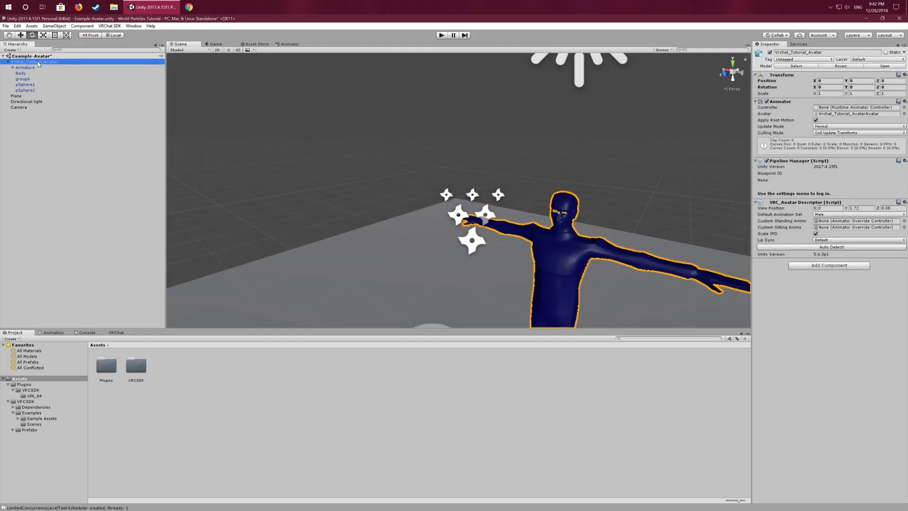
{"action": "right_click", "coordinate": [38, 64]}
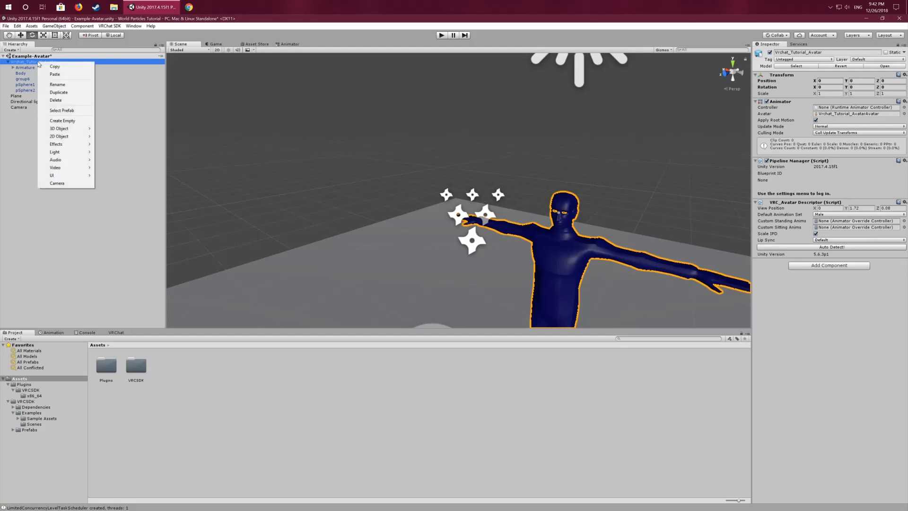
{"action": "left_click", "coordinate": [73, 122]}
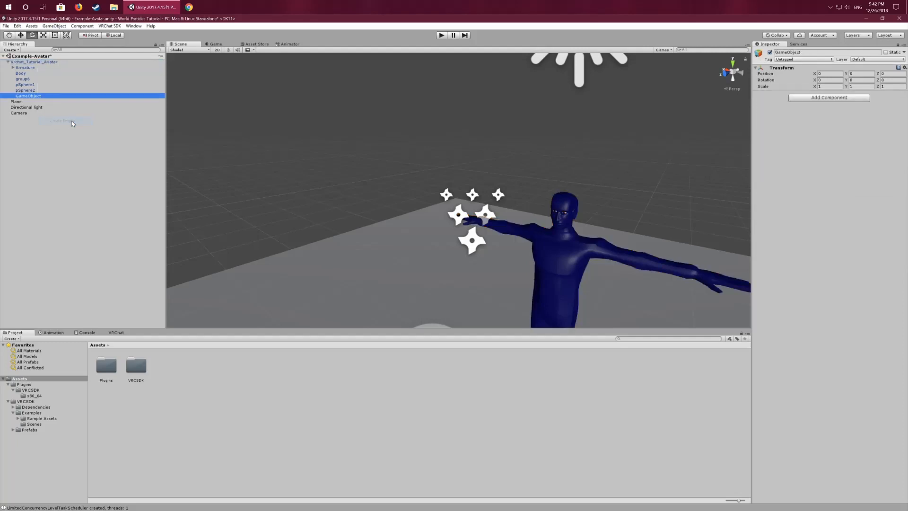
Step: Rename the new empty object under the avatar root as "Hand Joint"
{"action": "left_click_drag", "start_coordinate": [36, 93], "coordinate": [35, 96]}
{"action": "left_click", "coordinate": [35, 96]}
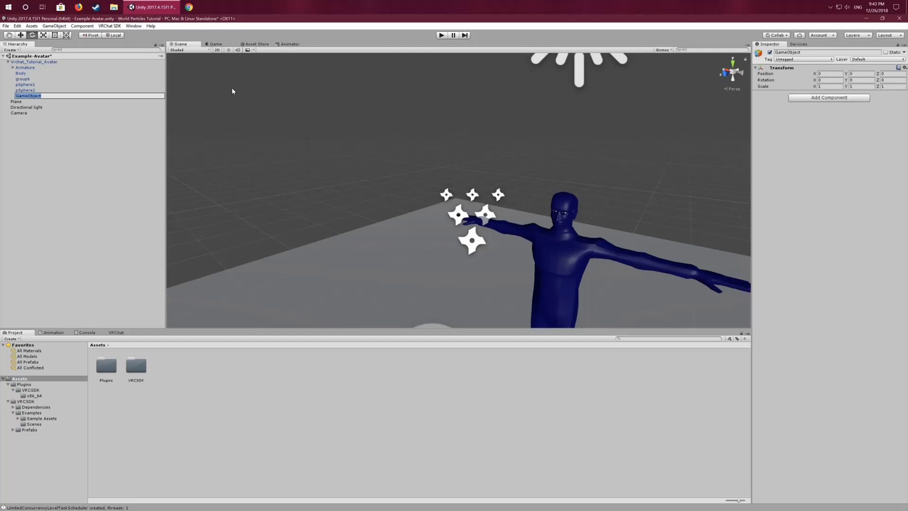
{"action": "type", "text": "Hand Joint"}
{"action": "key", "text": "Return"}
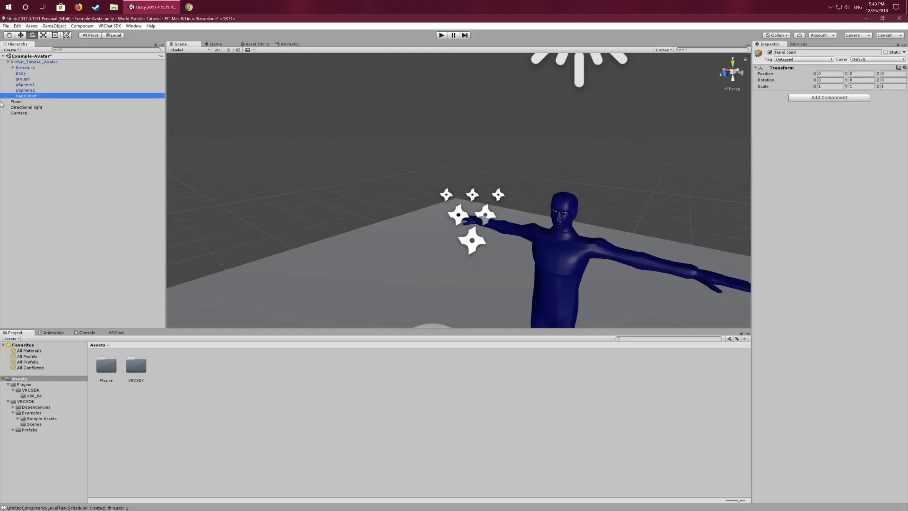
{"action": "right_click", "coordinate": [29, 96]}
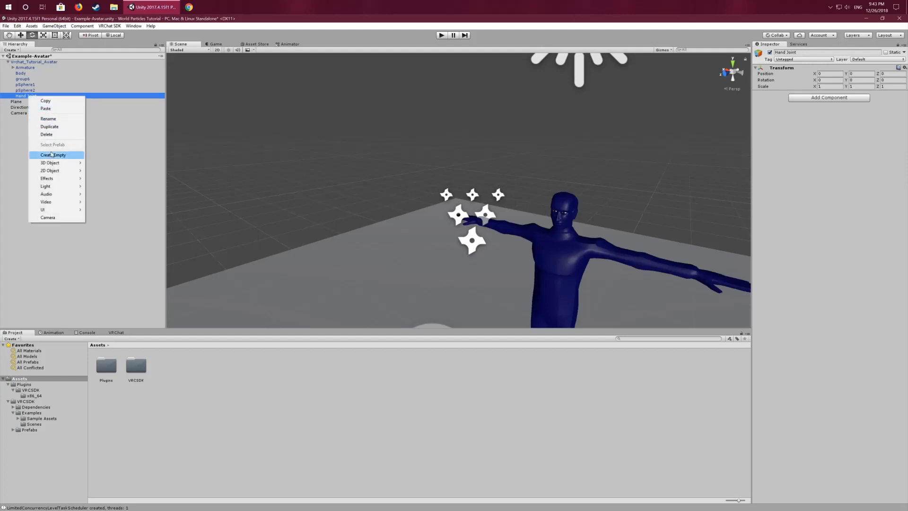
{"action": "left_click", "coordinate": [18, 97]}
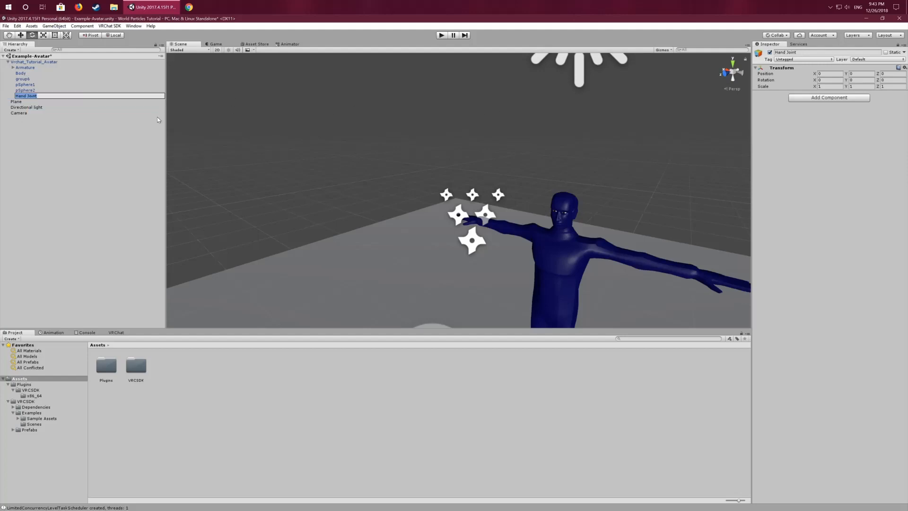
{"action": "left_click", "coordinate": [72, 141]}
Step: Add a Fixed Joint component to the Hand Joint object
{"action": "left_click", "coordinate": [28, 96]}
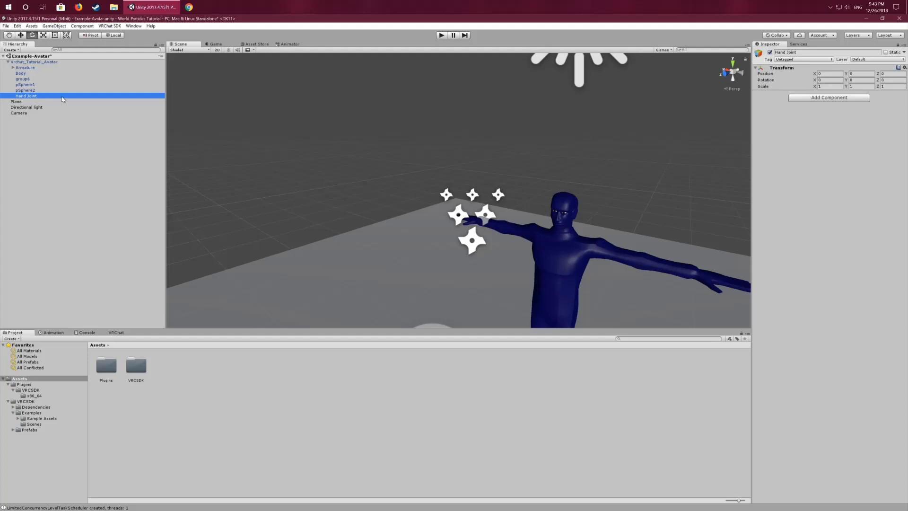
{"action": "left_click", "coordinate": [823, 97]}
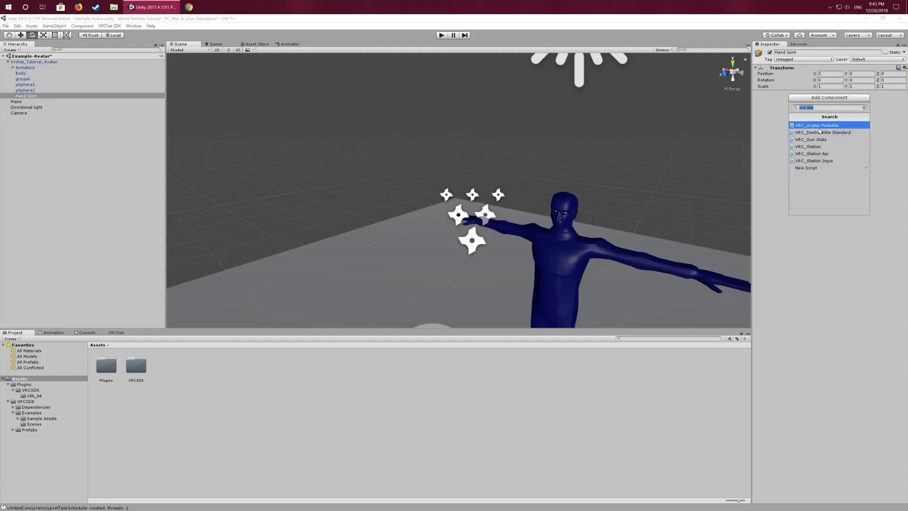
{"action": "left_click", "coordinate": [821, 111]}
{"action": "key", "text": "BackSpace"}
{"action": "key", "text": "BackSpace"}
{"action": "key", "text": "BackSpace"}
{"action": "key", "text": "BackSpace"}
{"action": "key", "text": "BackSpace"}
{"action": "key", "text": "BackSpace"}
{"action": "key", "text": "BackSpace"}
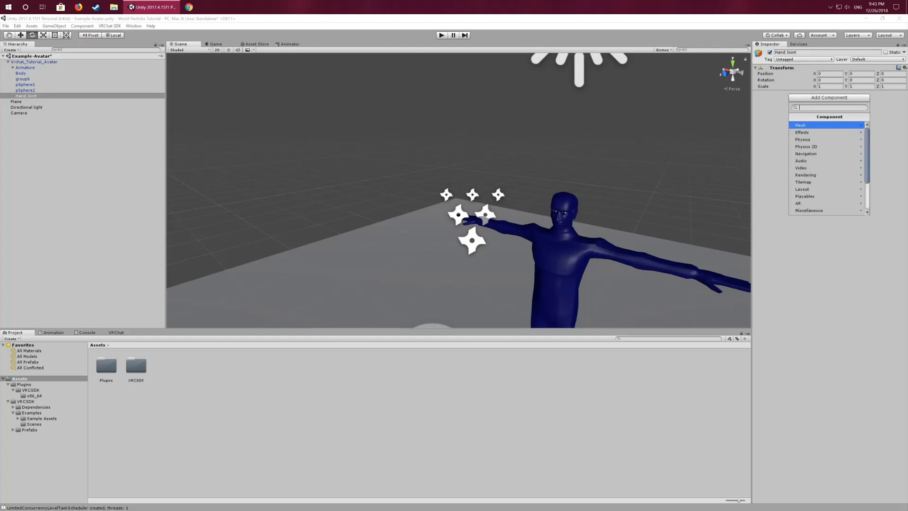
{"action": "type", "text": "fix"}
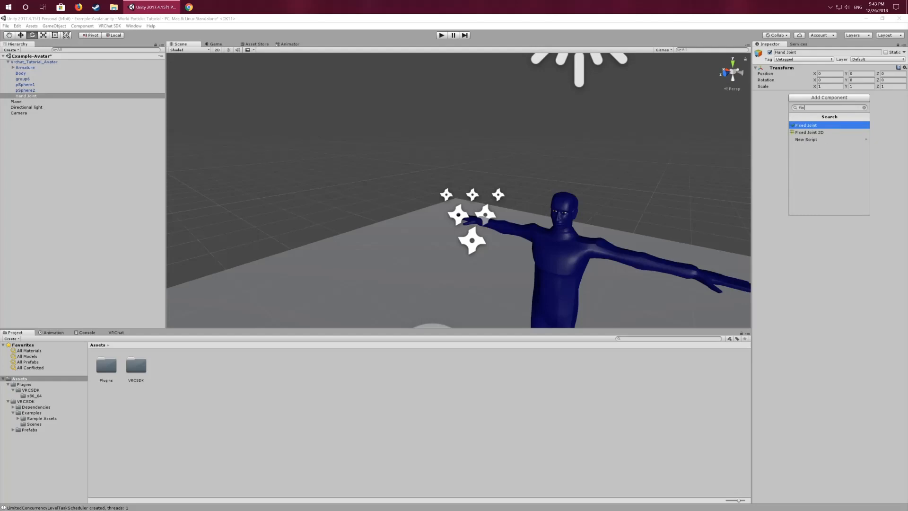
{"action": "left_click", "coordinate": [817, 126]}
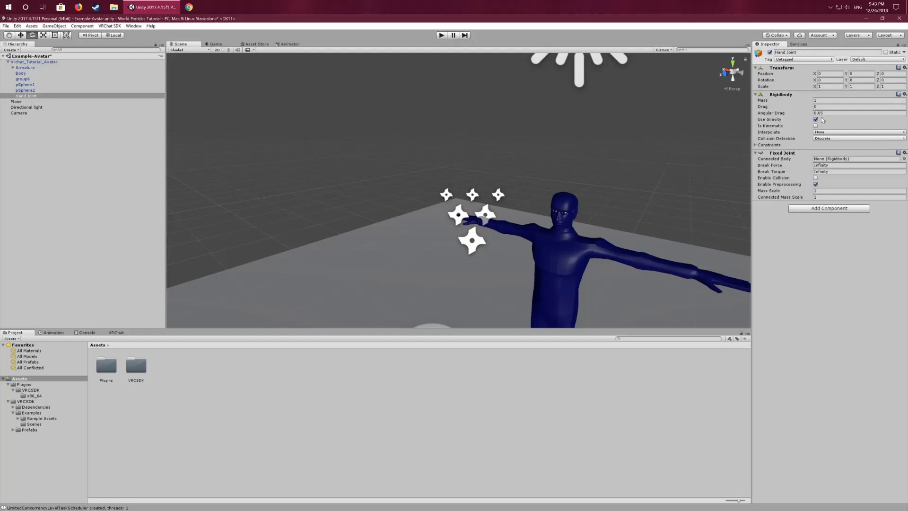
Step: Set the Hand Joint Rigidbody's Angular Drag to 0 and disable Use Gravity
{"action": "left_click", "coordinate": [825, 113]}
{"action": "type", "text": "0"}
{"action": "left_click", "coordinate": [816, 119]}
Step: Expand the avatar's Armature and add a Rigidbody component to the RightHand bone
{"action": "left_click", "coordinate": [13, 67]}
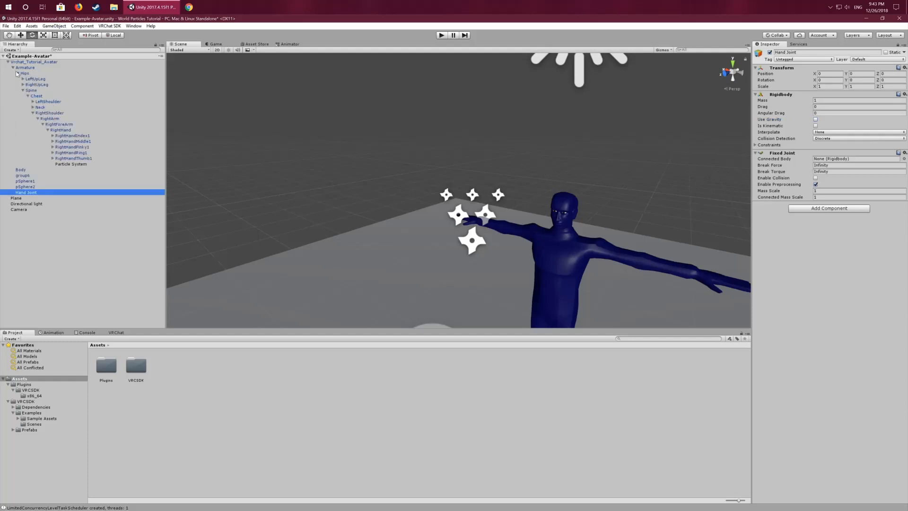
{"action": "left_click", "coordinate": [72, 164]}
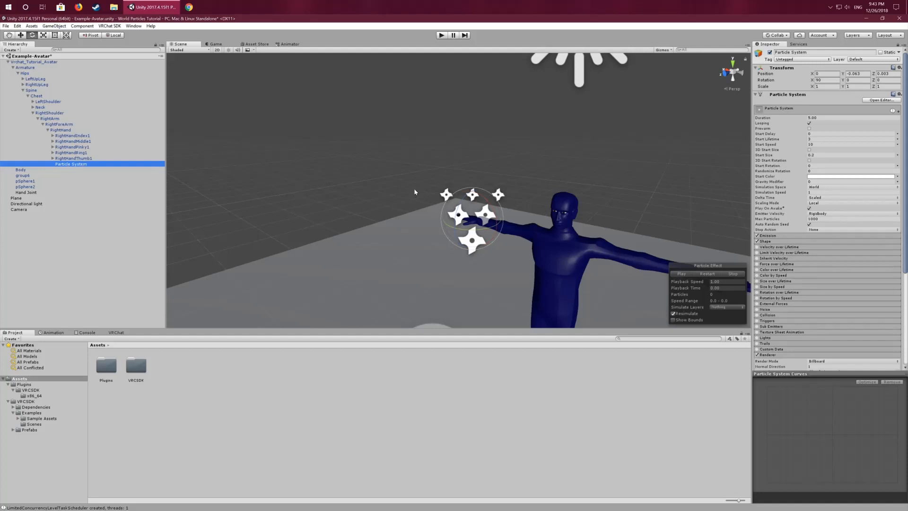
{"action": "scroll", "coordinate": [415, 185], "scroll_direction": "down", "scroll_amount": 4}
{"action": "middle_click_drag", "start_coordinate": [425, 167], "coordinate": [398, 167]}
{"action": "scroll", "coordinate": [398, 166], "scroll_direction": "up", "scroll_amount": 9}
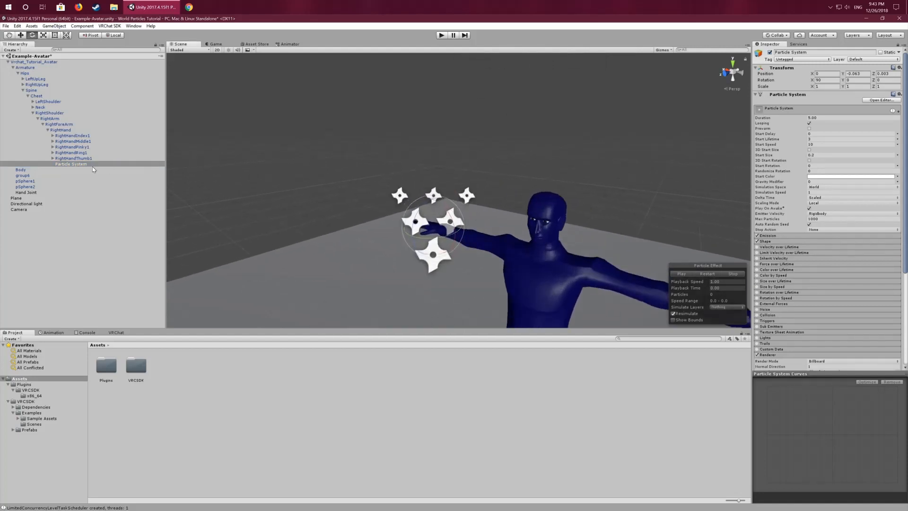
{"action": "left_click", "coordinate": [67, 130]}
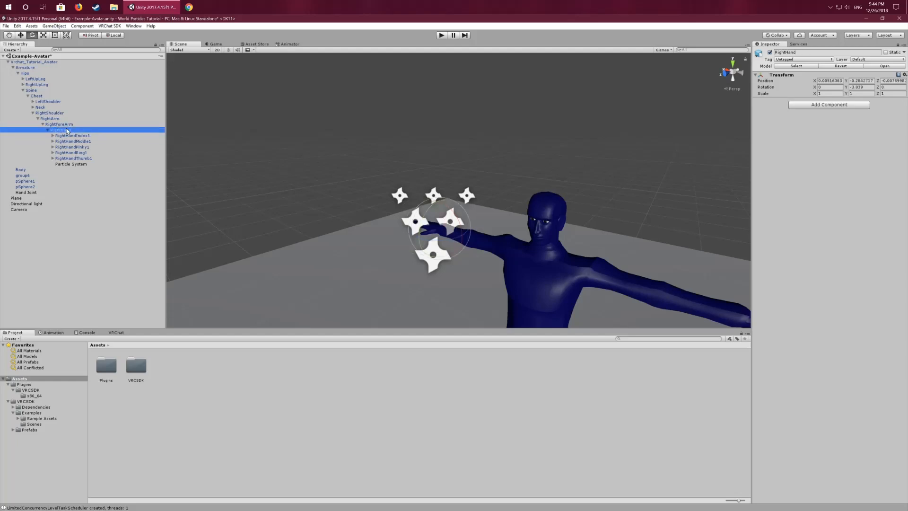
{"action": "left_click", "coordinate": [817, 106]}
{"action": "type", "text": "fix"}
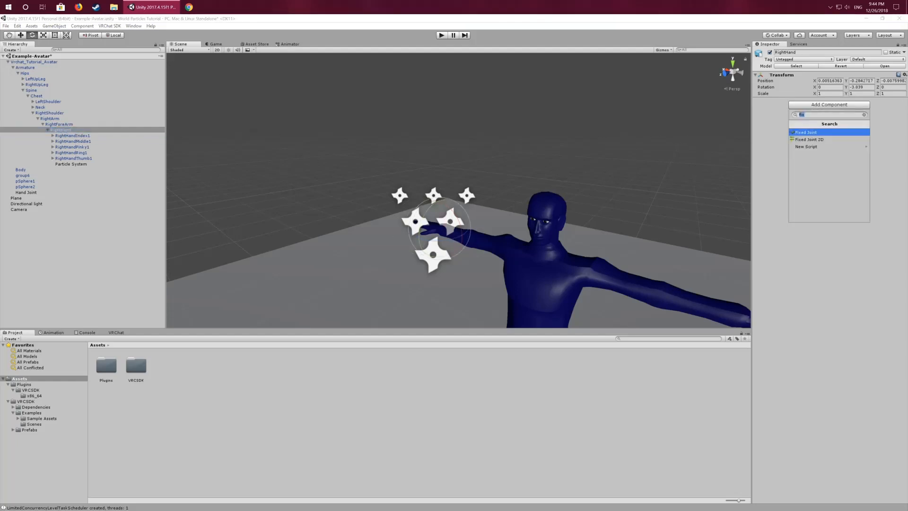
{"action": "key", "text": "BackSpace"}
{"action": "key", "text": "BackSpace"}
{"action": "key", "text": "BackSpace"}
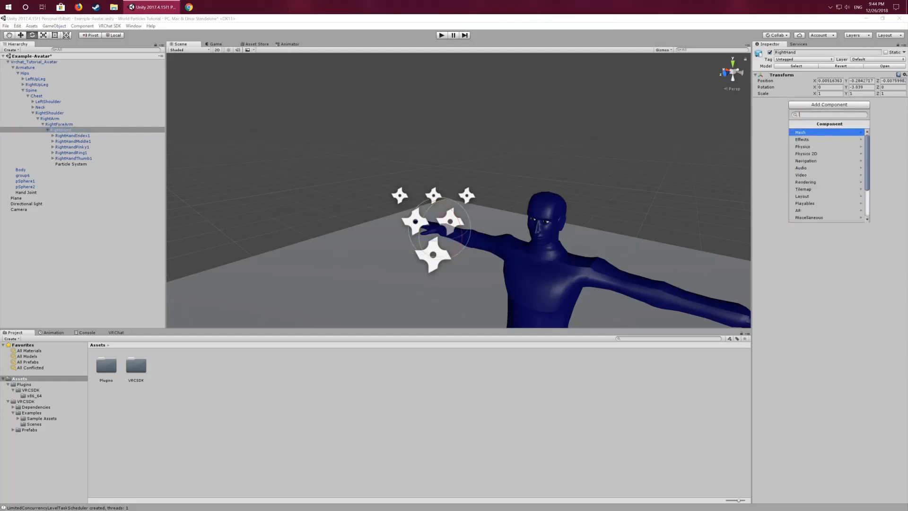
{"action": "type", "text": "rig"}
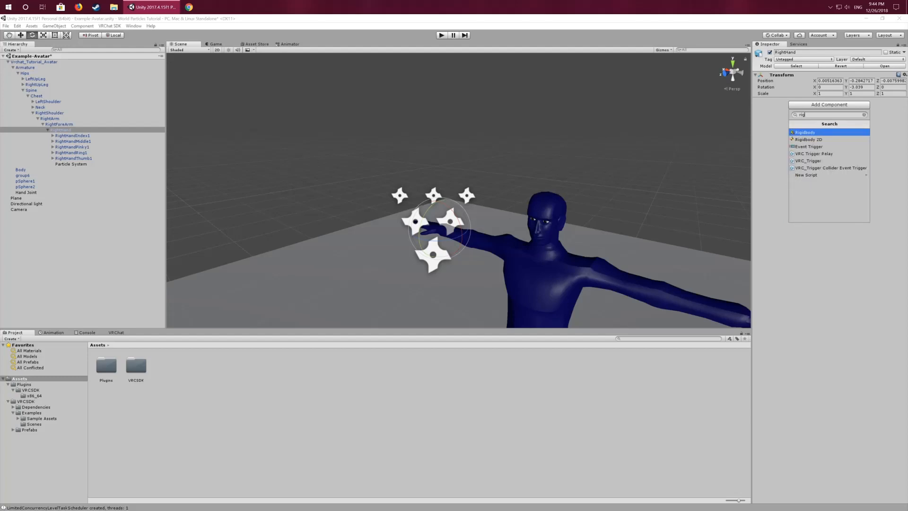
{"action": "left_click", "coordinate": [811, 133]}
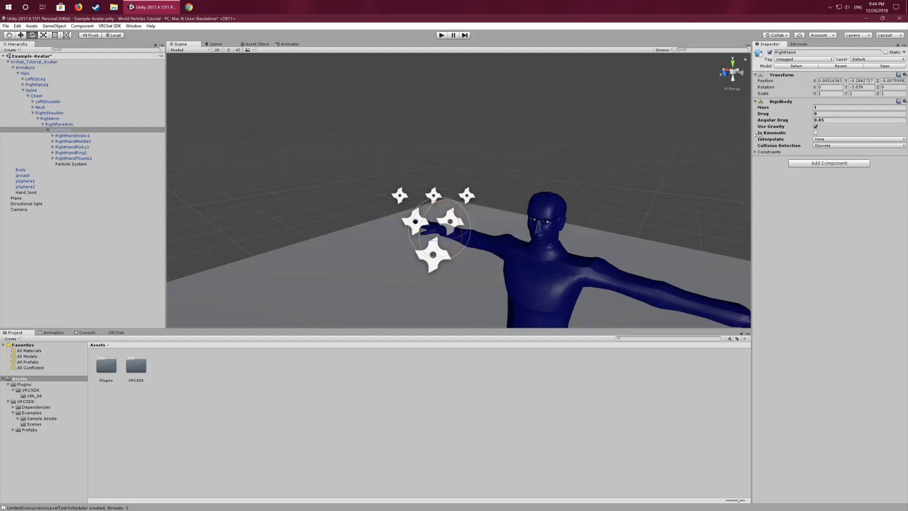
Step: Set the RightHand Rigidbody's Angular Drag to 0 and disable Use Gravity
{"action": "left_click", "coordinate": [820, 120]}
{"action": "type", "text": "0"}
{"action": "left_click", "coordinate": [816, 127]}
Step: Freeze position and rotation on X, Y and Z in the RightHand Rigidbody's constraints
{"action": "left_click", "coordinate": [758, 152]}
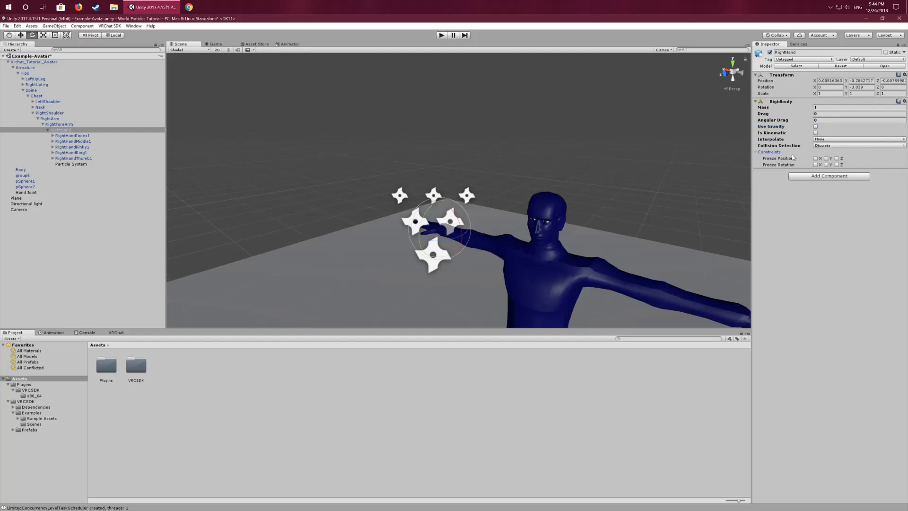
{"action": "left_click", "coordinate": [816, 164]}
{"action": "left_click", "coordinate": [827, 158]}
{"action": "left_click", "coordinate": [826, 165]}
{"action": "left_click", "coordinate": [837, 158]}
{"action": "left_click", "coordinate": [816, 158]}
{"action": "left_click", "coordinate": [815, 158]}
{"action": "left_click", "coordinate": [836, 165]}
{"action": "left_click", "coordinate": [68, 132]}
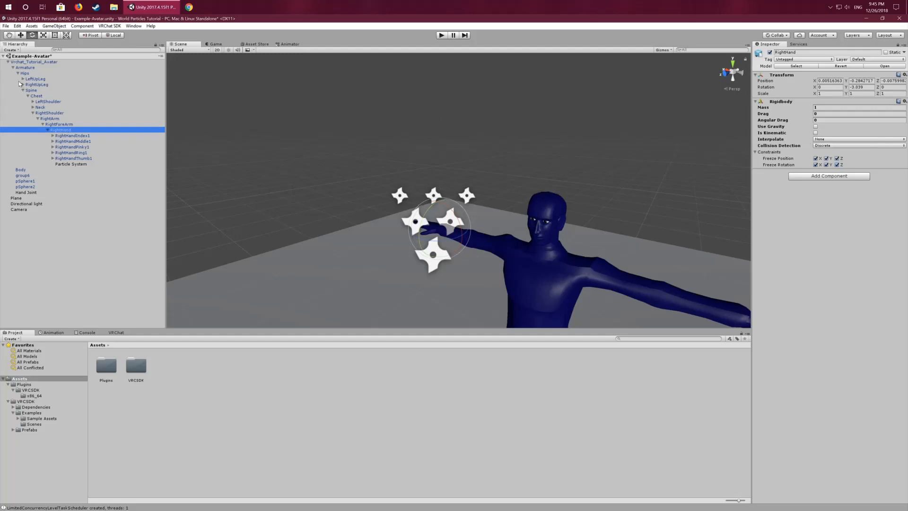
Step: Set the Hand Joint's Fixed Joint Connected Body to the RightHand Rigidbody from the scene
{"action": "left_click", "coordinate": [25, 193]}
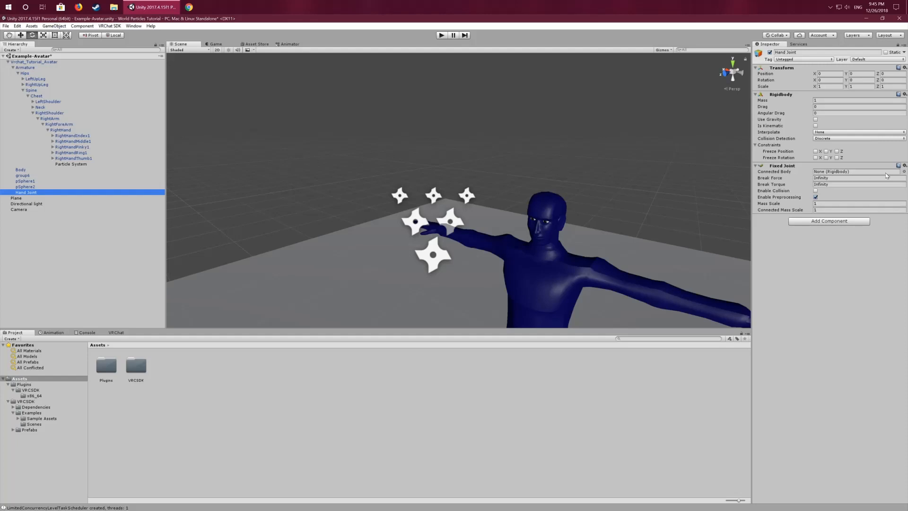
{"action": "left_click", "coordinate": [904, 171]}
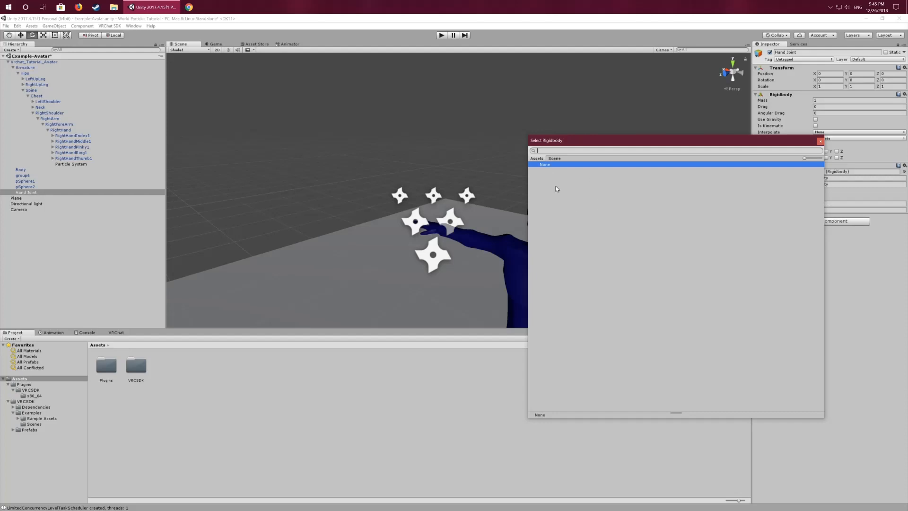
{"action": "left_click", "coordinate": [559, 161]}
{"action": "left_click", "coordinate": [552, 176]}
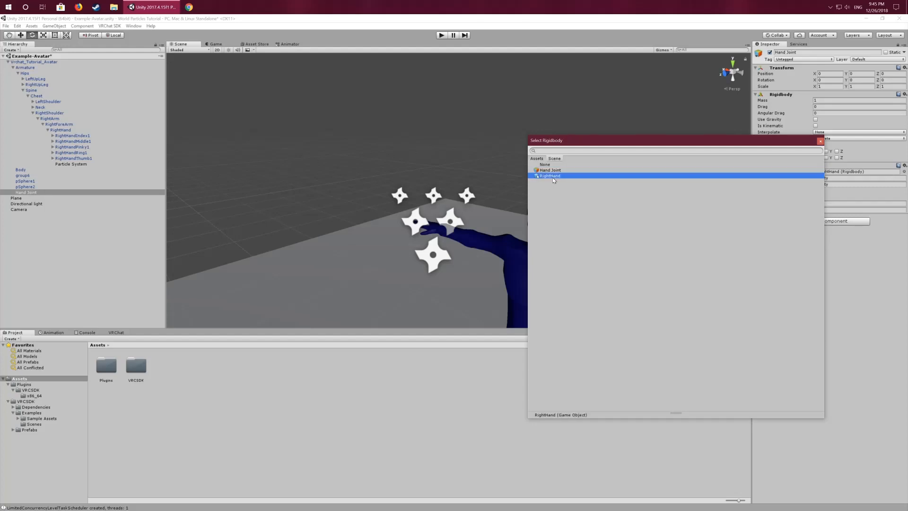
{"action": "left_click", "coordinate": [860, 247]}
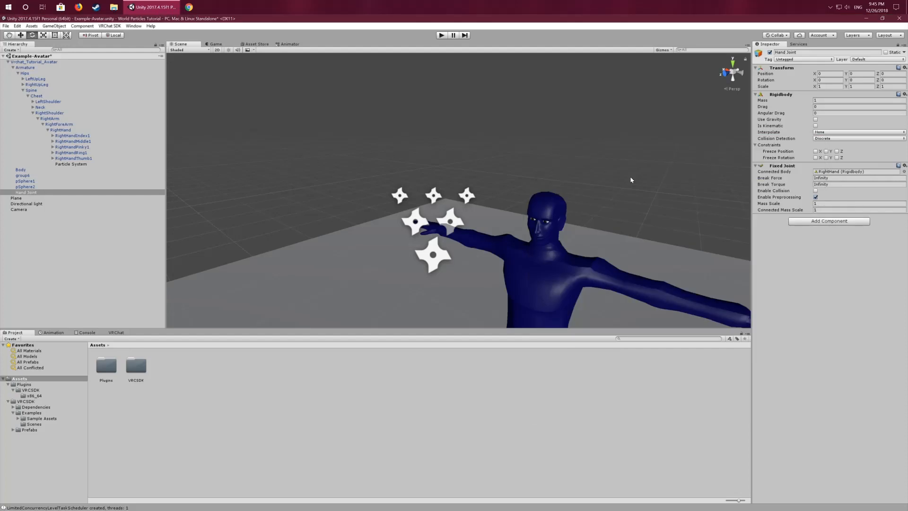
Step: Create an empty child object under the RightHand bone and name it "FX"
{"action": "scroll", "coordinate": [494, 189], "scroll_direction": "down", "scroll_amount": 2}
{"action": "left_click_drag", "start_coordinate": [377, 143], "coordinate": [456, 138], "text": "alt"}
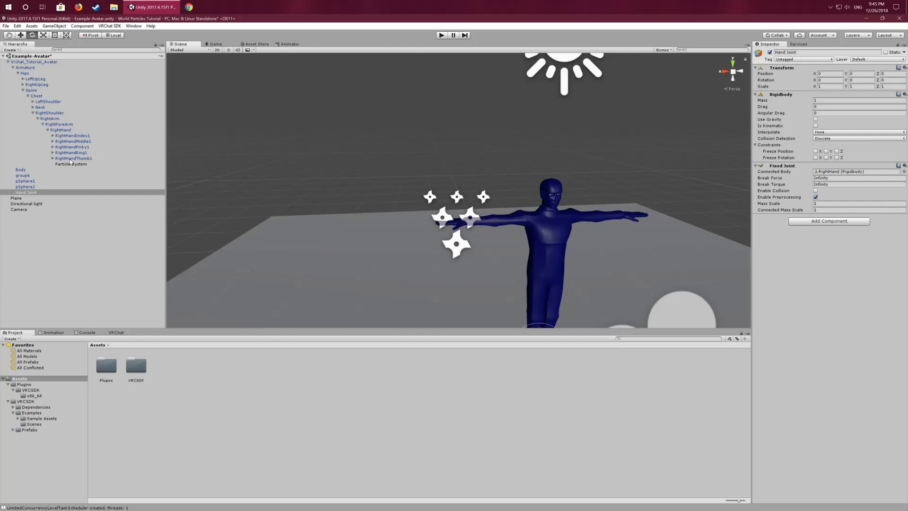
{"action": "left_click", "coordinate": [60, 130]}
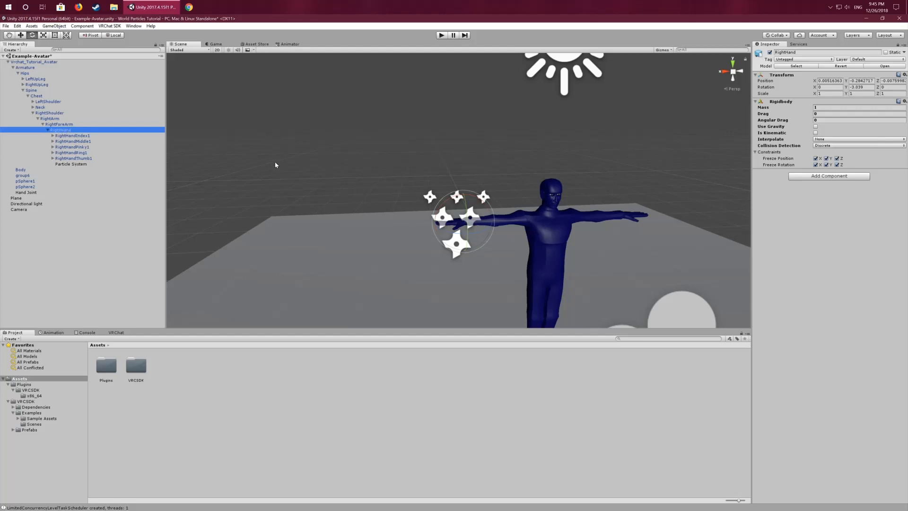
{"action": "scroll", "coordinate": [275, 163], "scroll_direction": "down", "scroll_amount": 3}
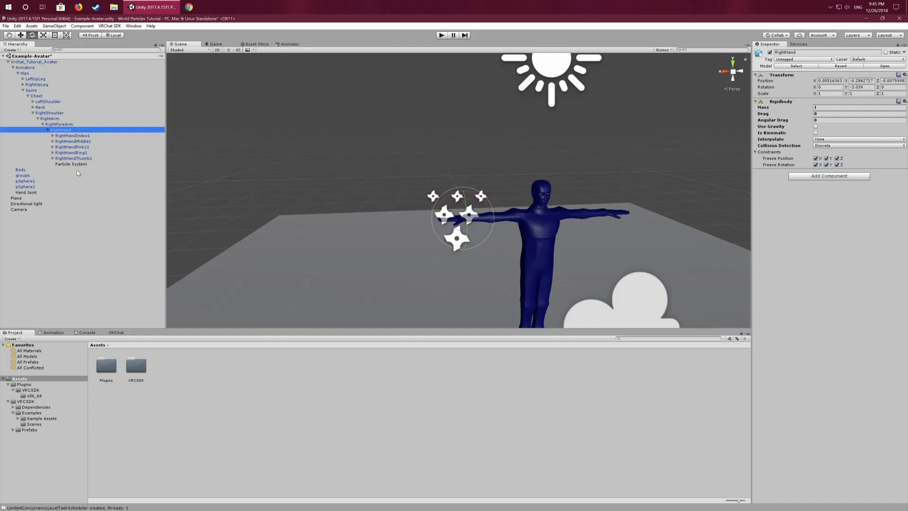
{"action": "right_click", "coordinate": [69, 133]}
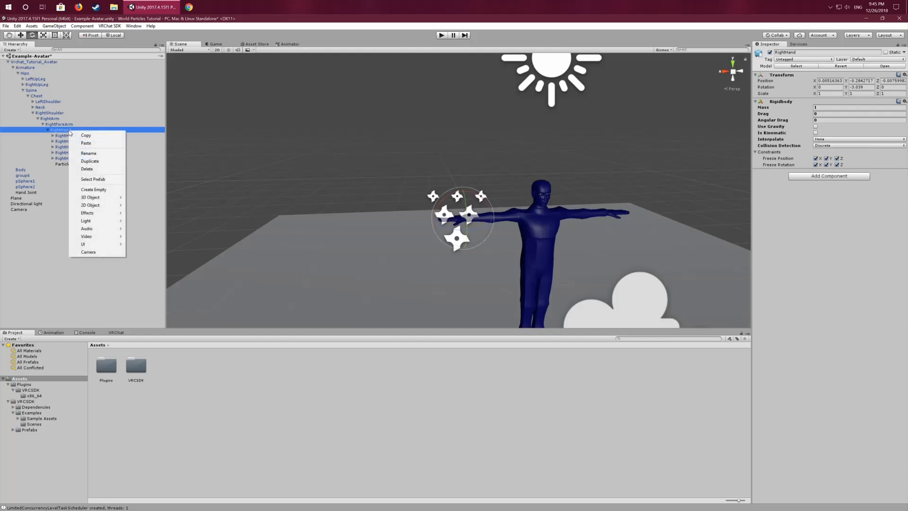
{"action": "left_click", "coordinate": [96, 190]}
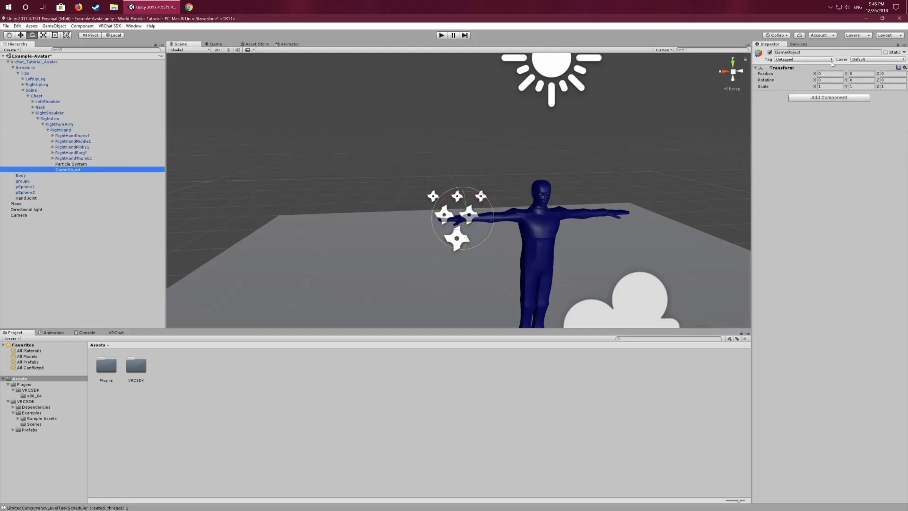
{"action": "left_click", "coordinate": [811, 53]}
{"action": "type", "text": "F"}
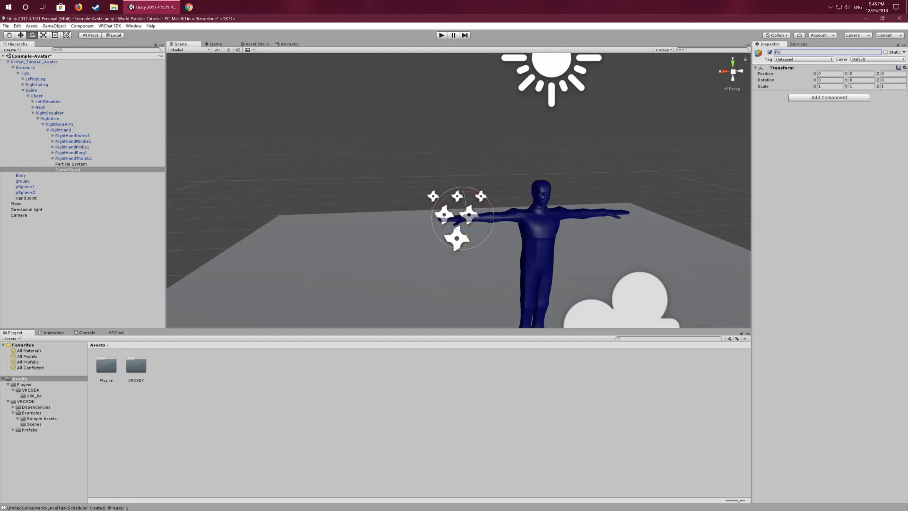
{"action": "type", "text": "X"}
{"action": "key", "text": "Return"}
Step: Make the hand's Particle System a child of the FX object
{"action": "key", "text": "f"}
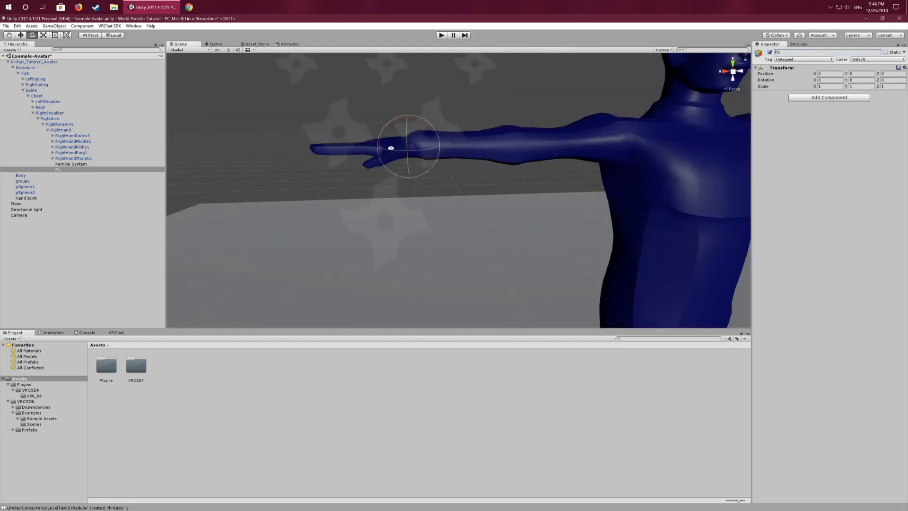
{"action": "left_click_drag", "start_coordinate": [414, 158], "coordinate": [395, 185], "text": "alt"}
{"action": "scroll", "coordinate": [429, 170], "scroll_direction": "down", "scroll_amount": 3}
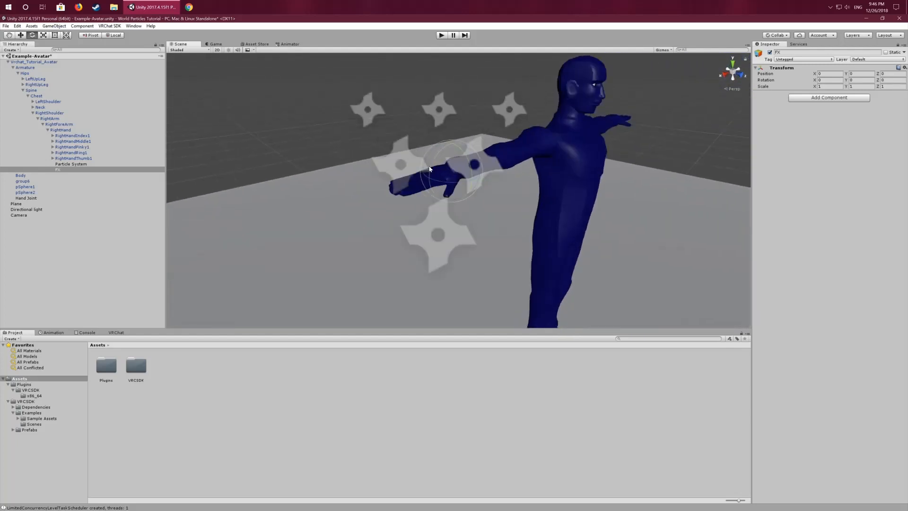
{"action": "scroll", "coordinate": [429, 169], "scroll_direction": "up", "scroll_amount": 3}
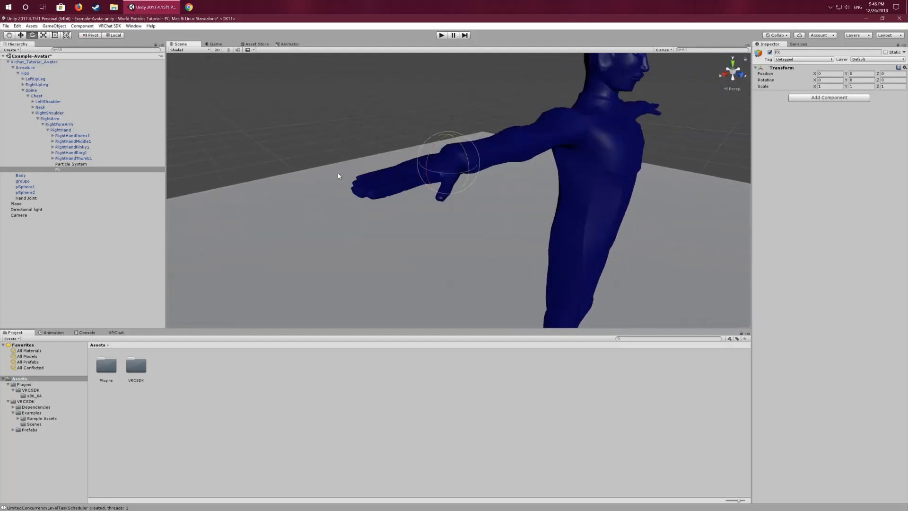
{"action": "left_click", "coordinate": [70, 164]}
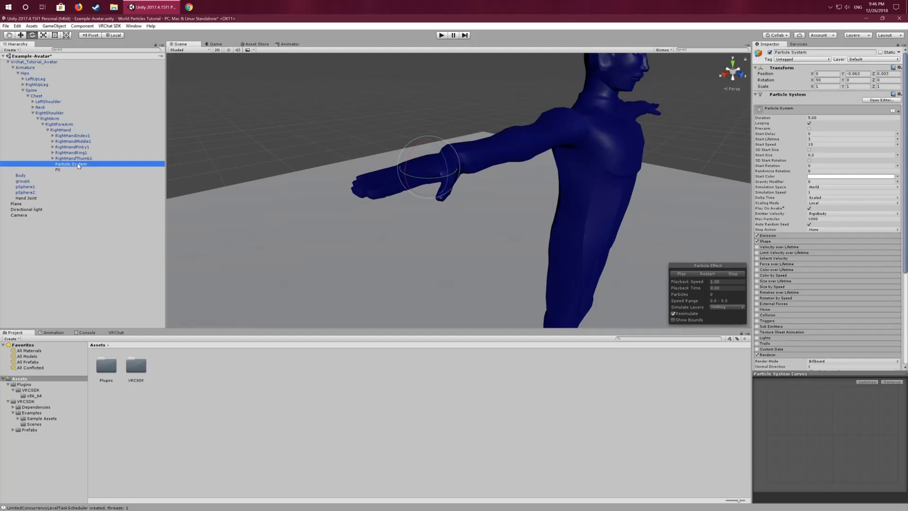
{"action": "left_click_drag", "start_coordinate": [77, 165], "coordinate": [64, 173]}
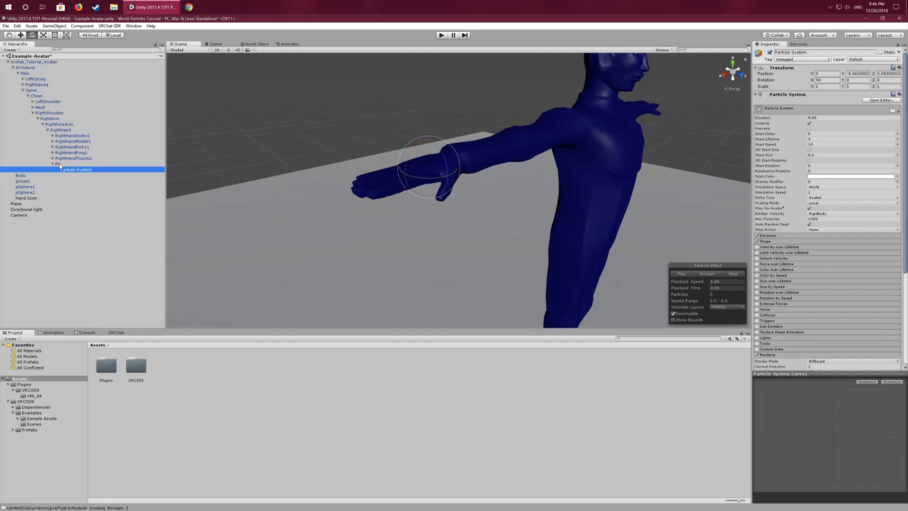
Step: Select the FX object and examine its placement on the avatar's right hand from several angles
{"action": "left_click", "coordinate": [60, 165]}
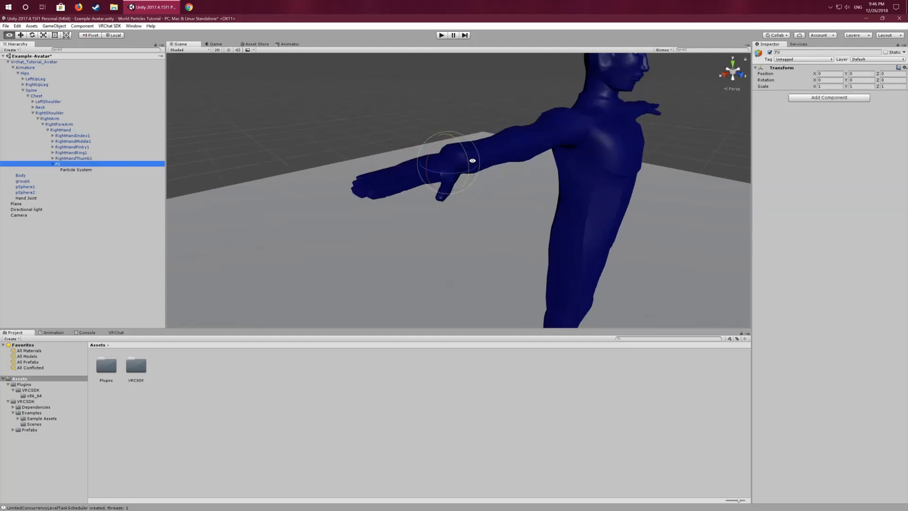
{"action": "left_click_drag", "start_coordinate": [470, 156], "coordinate": [524, 193], "text": "alt"}
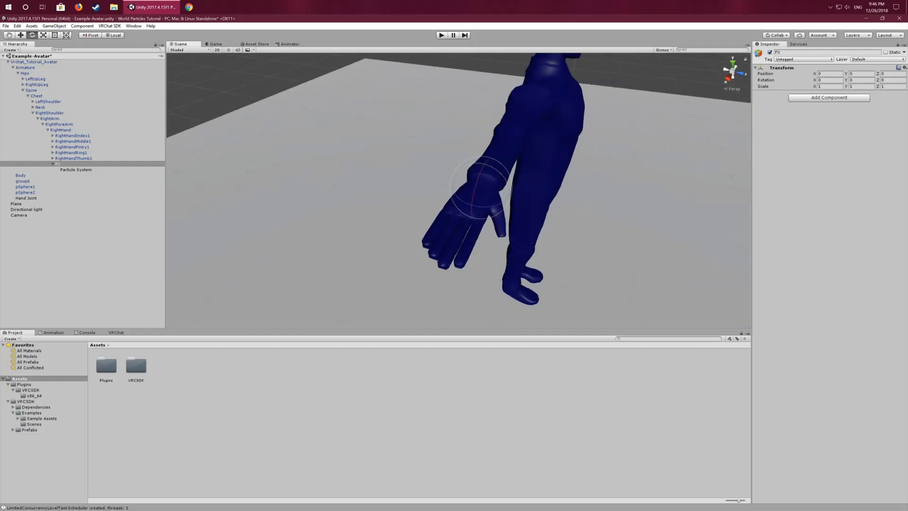
{"action": "left_click_drag", "start_coordinate": [530, 156], "coordinate": [443, 157], "text": "alt"}
{"action": "scroll", "coordinate": [442, 158], "scroll_direction": "up", "scroll_amount": 3}
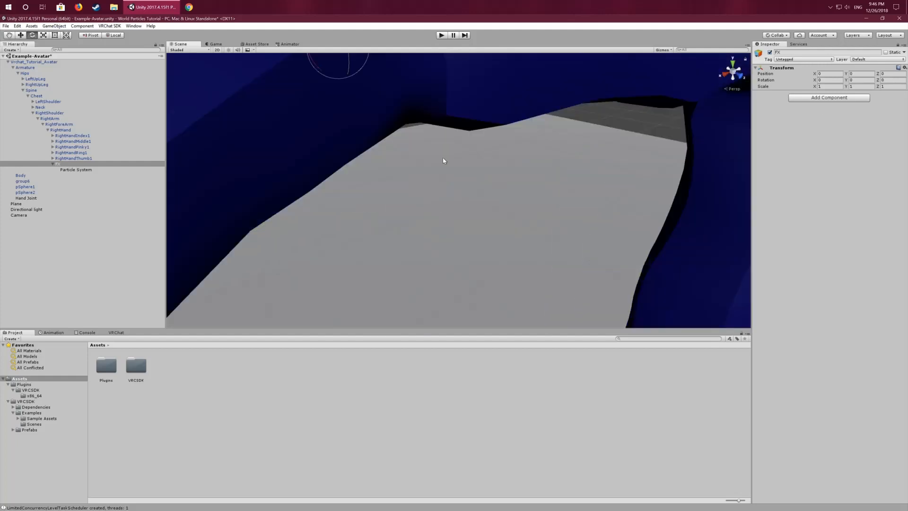
{"action": "scroll", "coordinate": [442, 157], "scroll_direction": "down", "scroll_amount": 2}
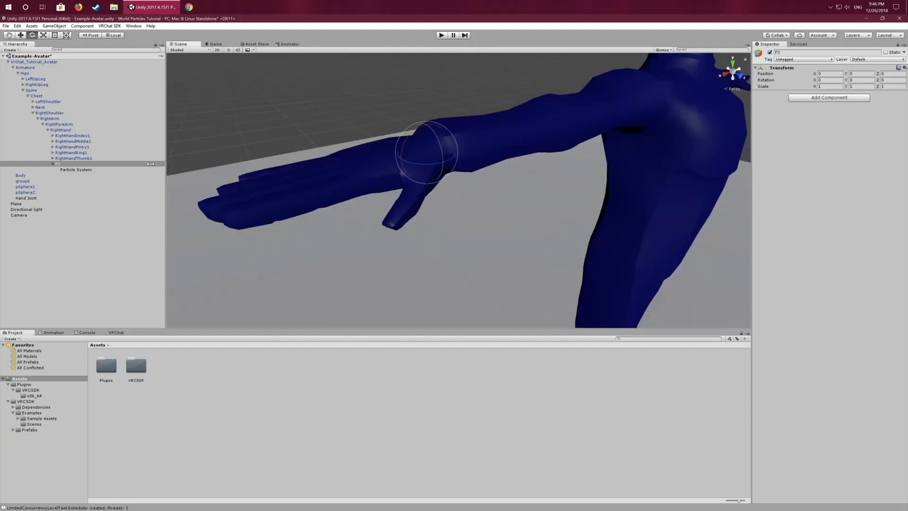
{"action": "left_click", "coordinate": [68, 170]}
{"action": "left_click", "coordinate": [67, 165]}
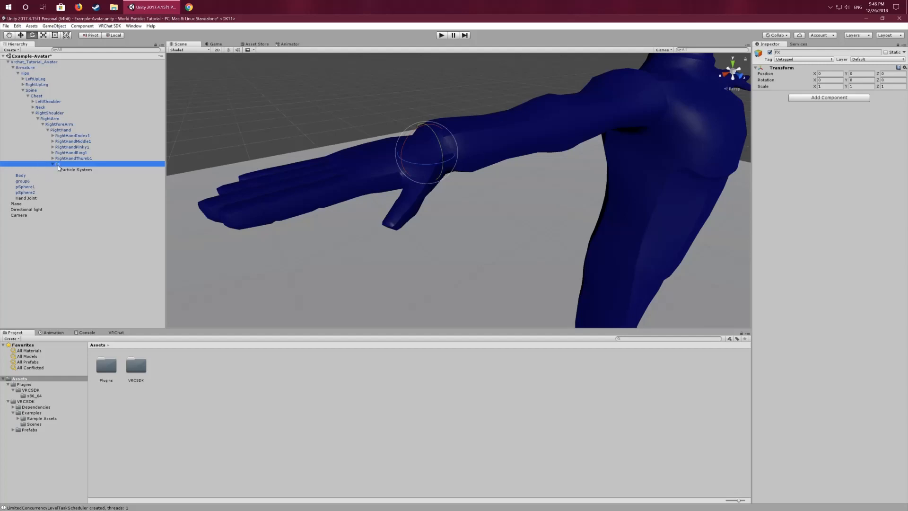
Step: Make the Hand Joint a child of the RightHand bone
{"action": "left_click", "coordinate": [26, 198]}
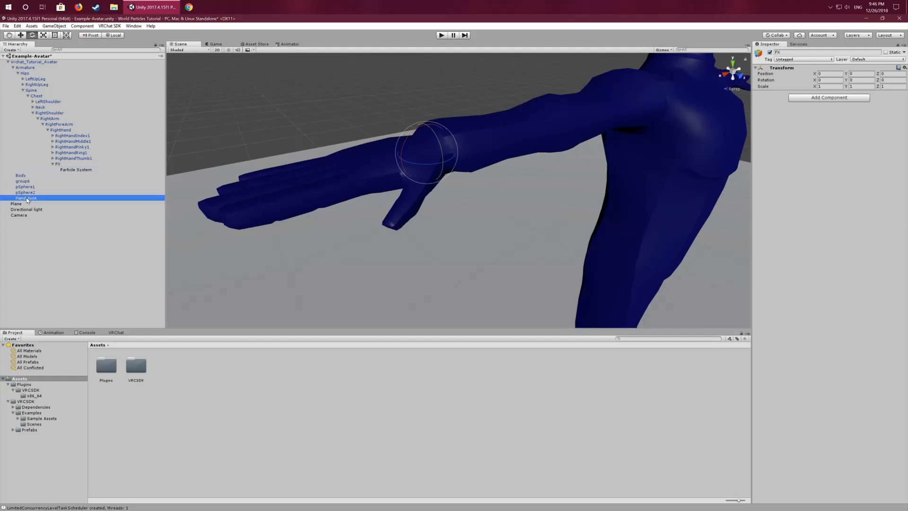
{"action": "scroll", "coordinate": [518, 229], "scroll_direction": "down", "scroll_amount": 5}
{"action": "left_click_drag", "start_coordinate": [538, 230], "coordinate": [385, 194], "text": "alt"}
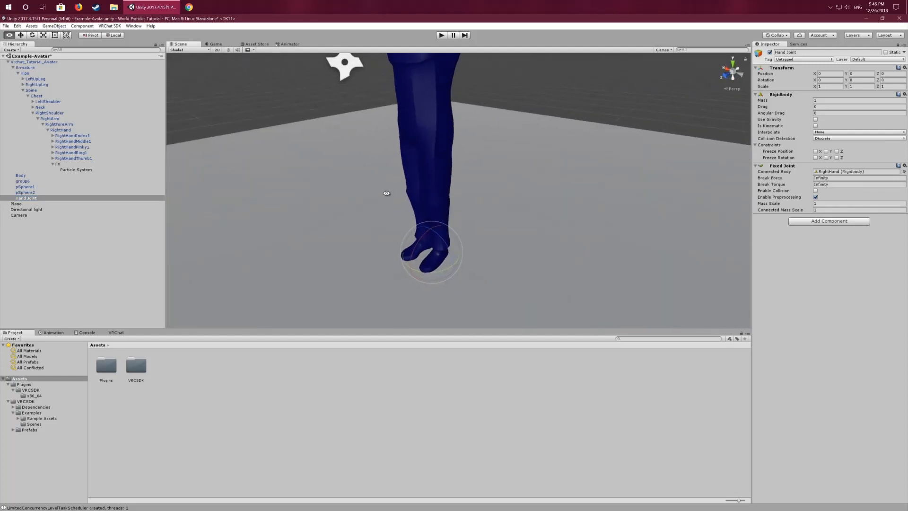
{"action": "right_click_drag", "start_coordinate": [382, 181], "coordinate": [378, 140]}
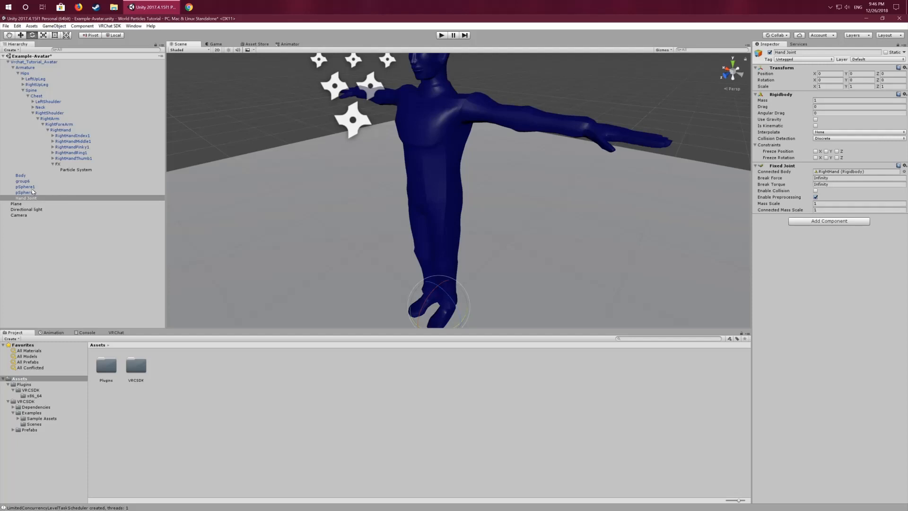
{"action": "left_click_drag", "start_coordinate": [369, 98], "coordinate": [292, 167], "text": "alt"}
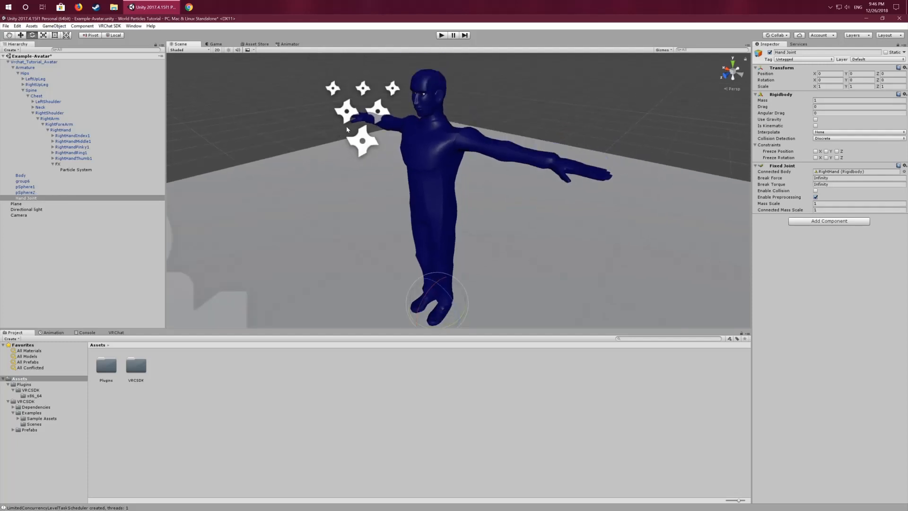
{"action": "left_click_drag", "start_coordinate": [346, 128], "coordinate": [312, 159], "text": "alt"}
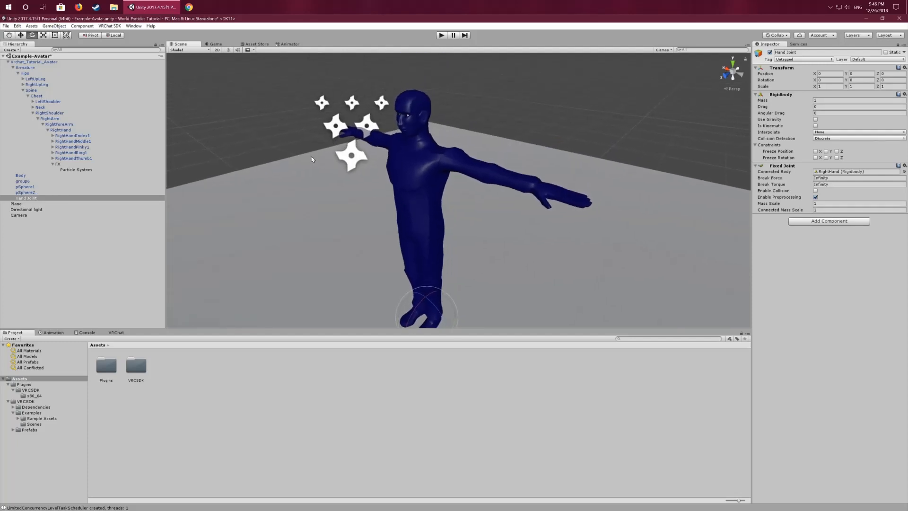
{"action": "left_click", "coordinate": [28, 198]}
{"action": "left_click_drag", "start_coordinate": [30, 200], "coordinate": [66, 134]}
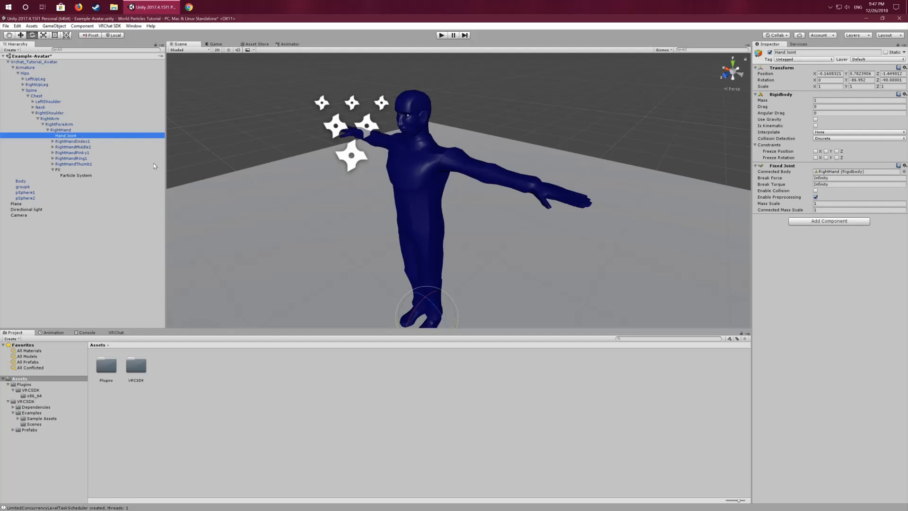
Step: Reset the Hand Joint's Transform relative to the RightHand bone
{"action": "left_click_drag", "start_coordinate": [298, 159], "coordinate": [529, 155], "text": "alt"}
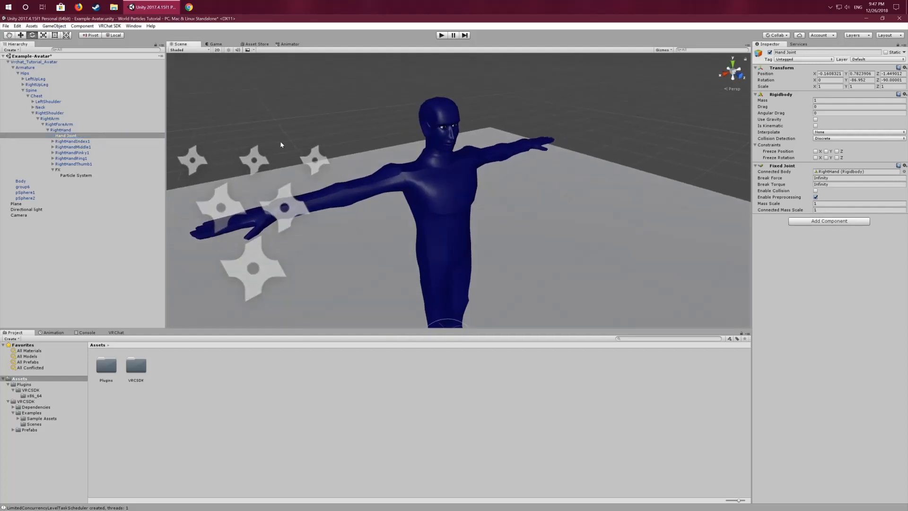
{"action": "left_click_drag", "start_coordinate": [281, 144], "coordinate": [342, 168], "text": "alt"}
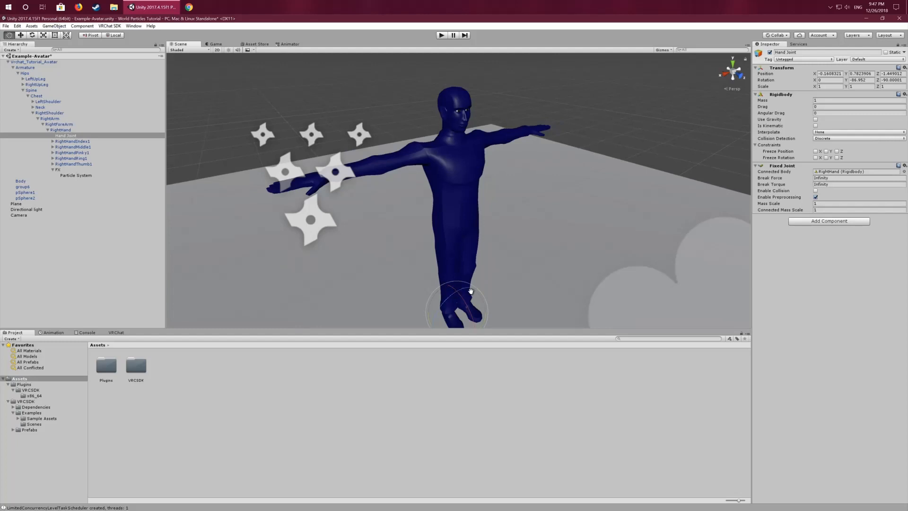
{"action": "left_click_drag", "start_coordinate": [455, 294], "coordinate": [468, 200], "text": "alt"}
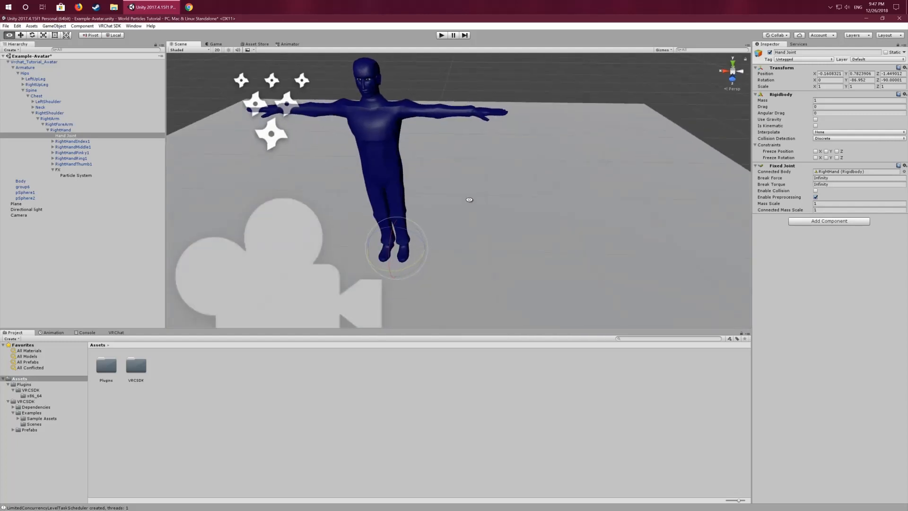
{"action": "right_click", "coordinate": [833, 70]}
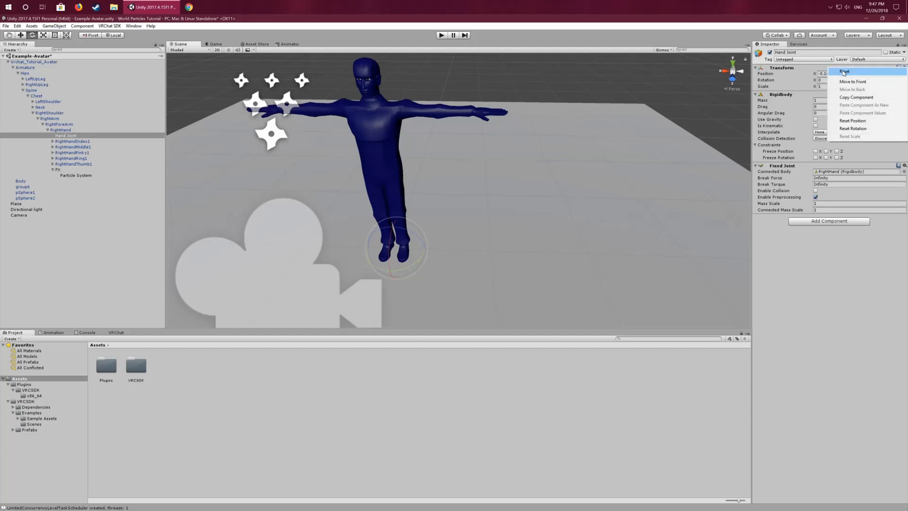
{"action": "left_click", "coordinate": [840, 72]}
Step: Examine the Hand Joint's placement on the avatar's right hand and compare it with the FX object
{"action": "middle_click_drag", "start_coordinate": [391, 124], "coordinate": [495, 162]}
{"action": "scroll", "coordinate": [494, 162], "scroll_direction": "up", "scroll_amount": 4}
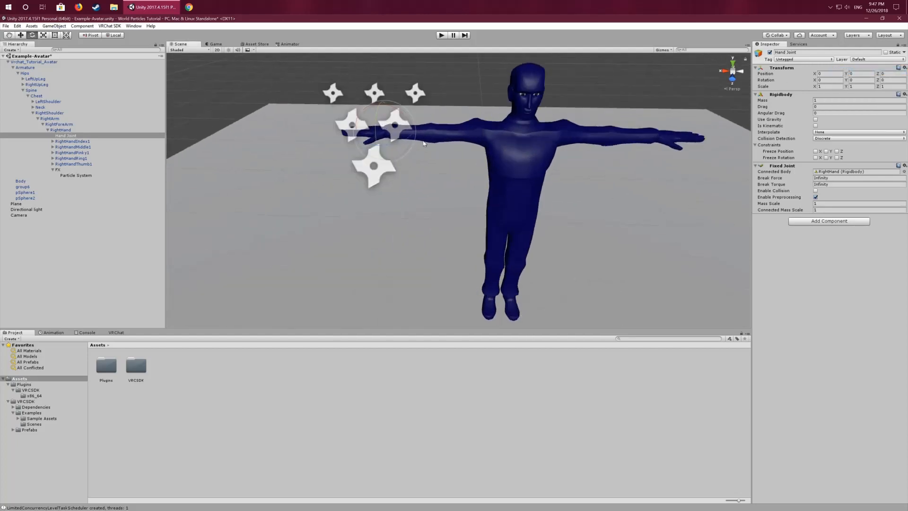
{"action": "scroll", "coordinate": [426, 142], "scroll_direction": "up", "scroll_amount": 2}
{"action": "scroll", "coordinate": [412, 137], "scroll_direction": "down", "scroll_amount": 2}
{"action": "left_click_drag", "start_coordinate": [386, 151], "coordinate": [118, 155], "text": "alt"}
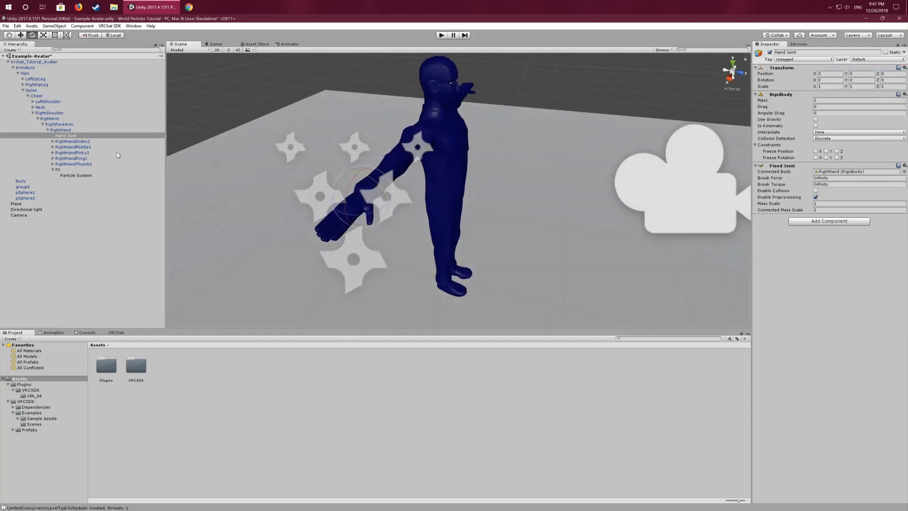
{"action": "scroll", "coordinate": [413, 182], "scroll_direction": "up", "scroll_amount": 6}
{"action": "scroll", "coordinate": [412, 184], "scroll_direction": "down", "scroll_amount": 4}
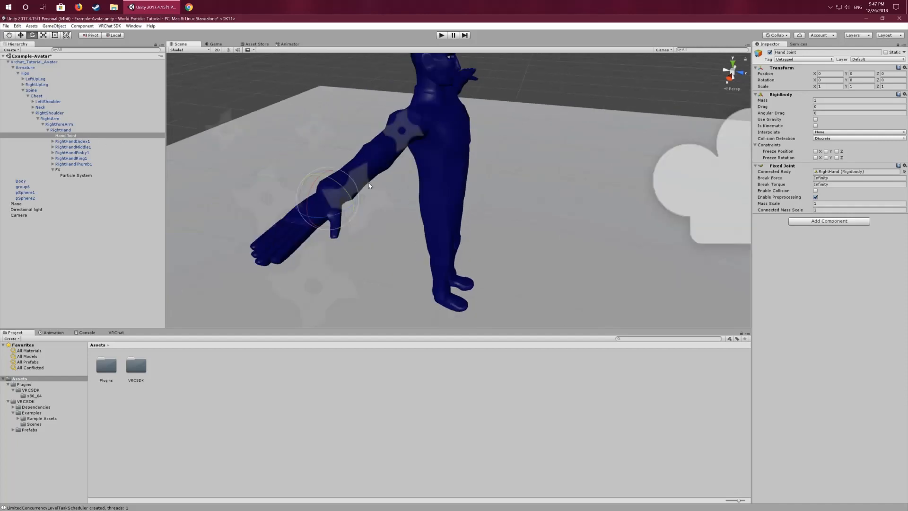
{"action": "left_click_drag", "start_coordinate": [343, 191], "coordinate": [304, 174], "text": "alt"}
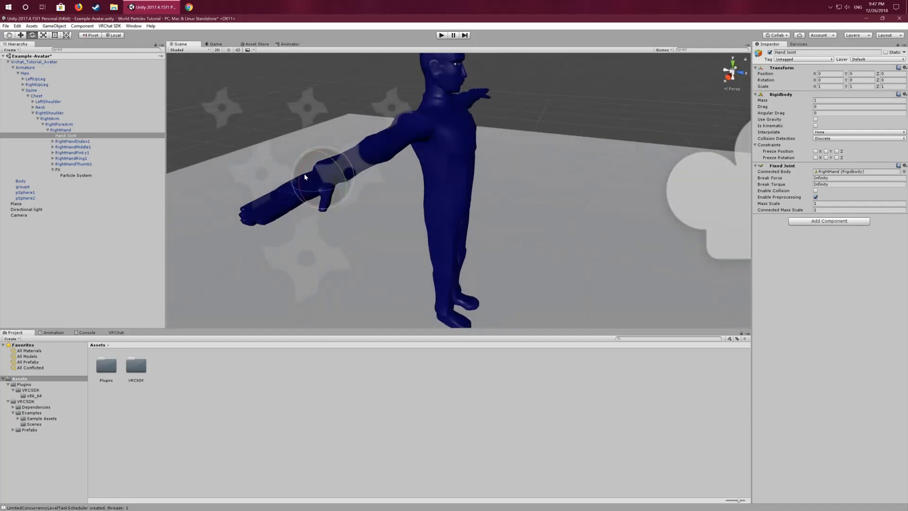
{"action": "left_click", "coordinate": [58, 170]}
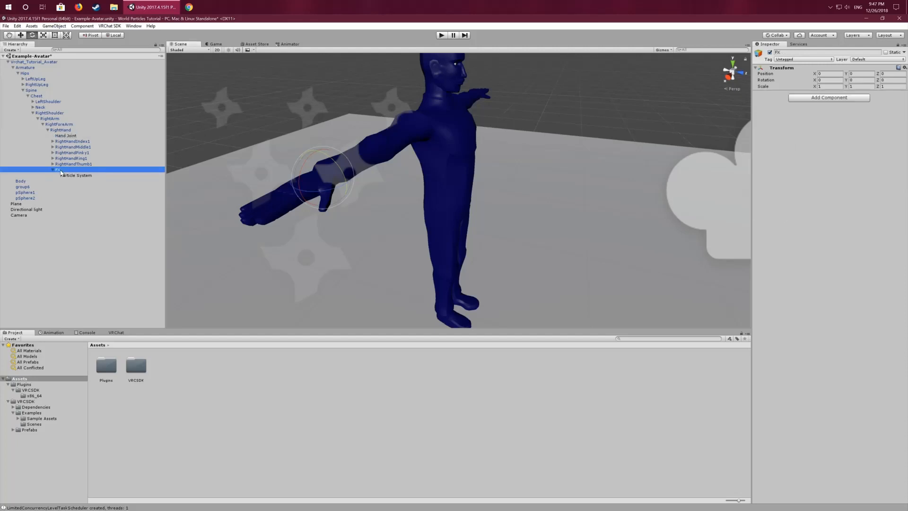
Step: Move the Hand Joint out of the Armature so it is a direct child of the avatar root again
{"action": "left_click", "coordinate": [71, 136]}
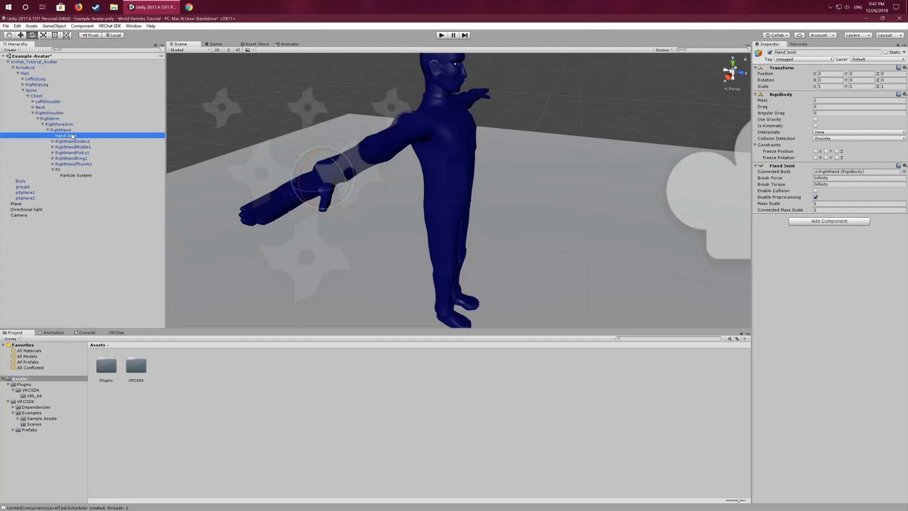
{"action": "left_click_drag", "start_coordinate": [72, 137], "coordinate": [33, 201]}
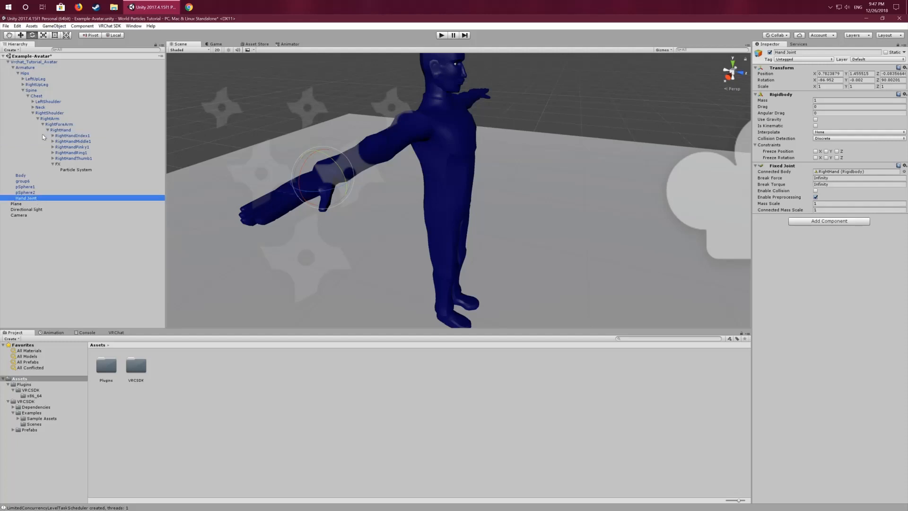
{"action": "left_click", "coordinate": [12, 67]}
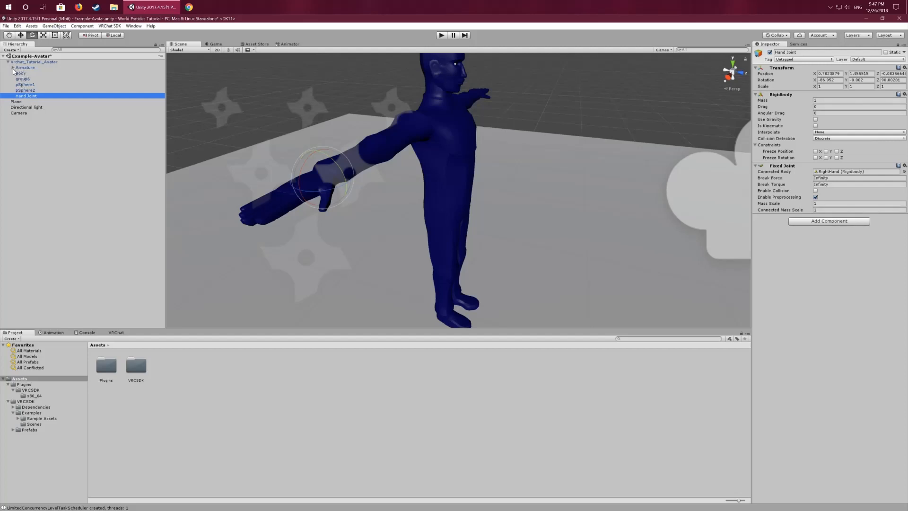
{"action": "left_click", "coordinate": [13, 68]}
{"action": "left_click", "coordinate": [13, 68]}
{"action": "left_click", "coordinate": [13, 68]}
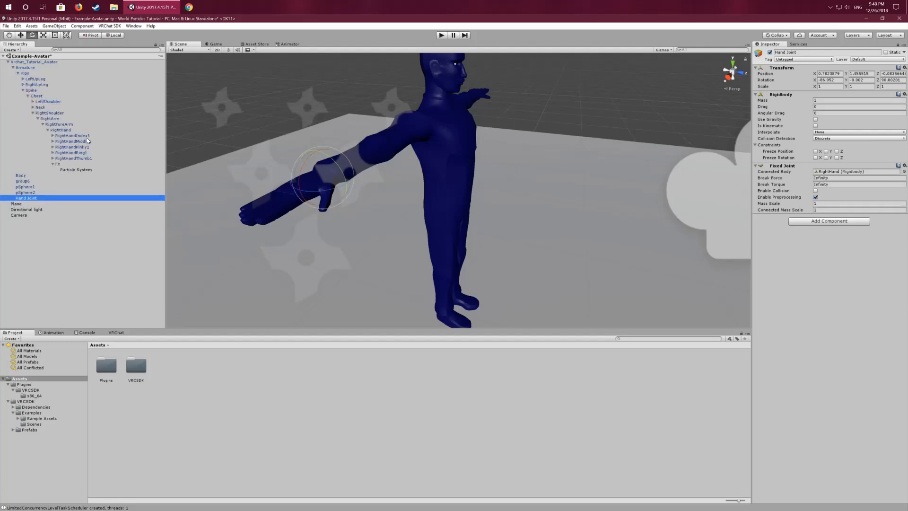
Step: Move the FX object from the RightHand bone into the Hand Joint as its child
{"action": "left_click", "coordinate": [53, 164]}
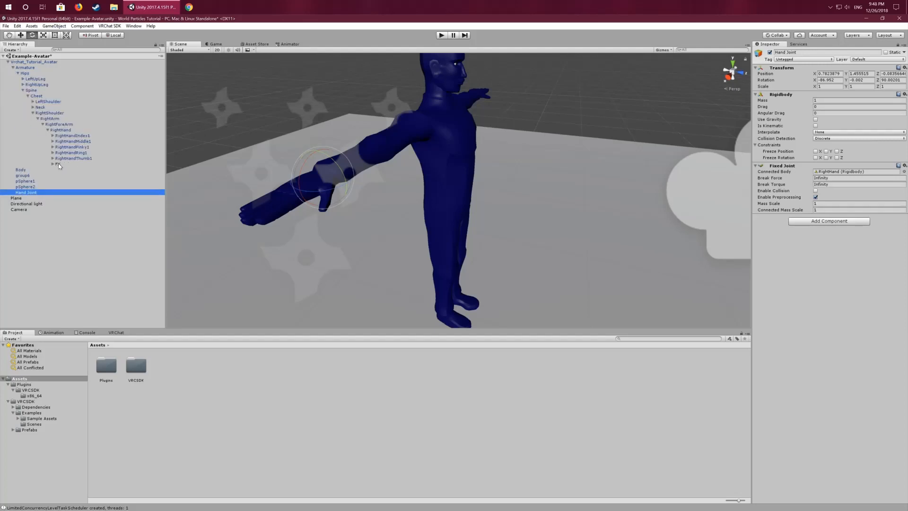
{"action": "left_click", "coordinate": [59, 164]}
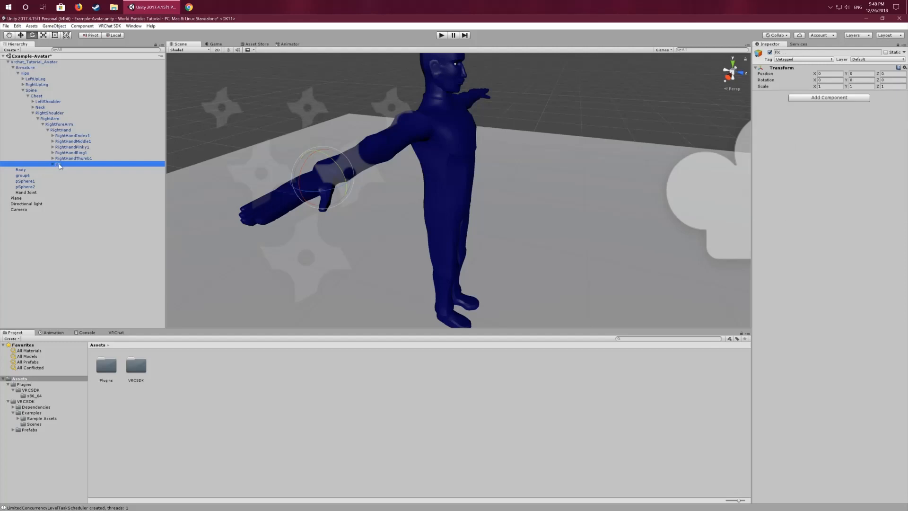
{"action": "left_click_drag", "start_coordinate": [60, 166], "coordinate": [26, 195]}
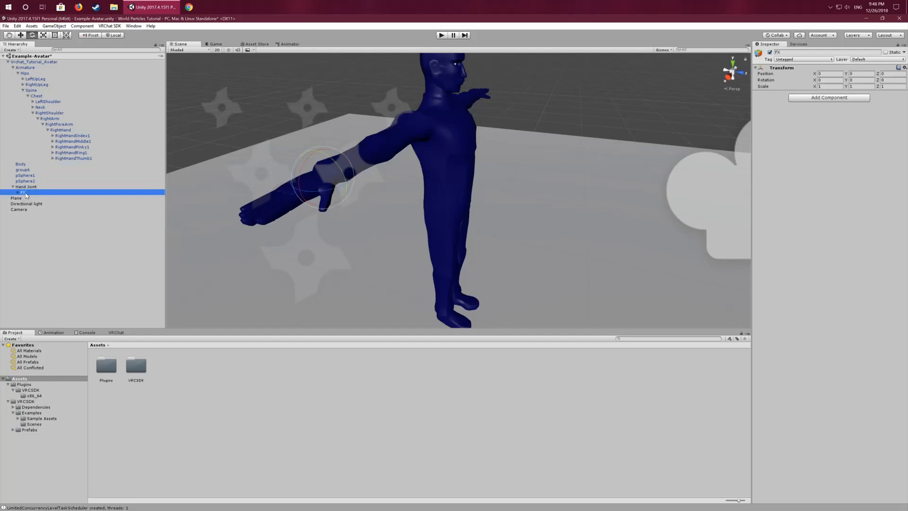
{"action": "left_click", "coordinate": [14, 68]}
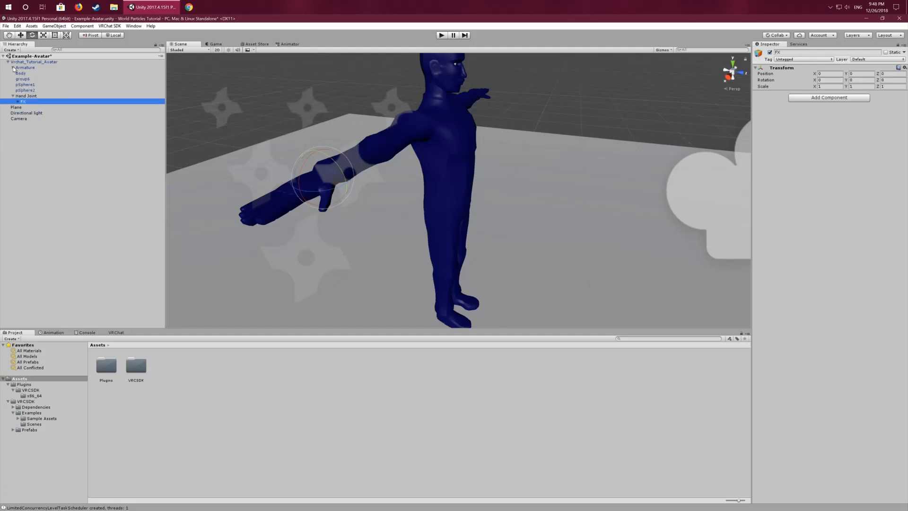
{"action": "left_click", "coordinate": [13, 96]}
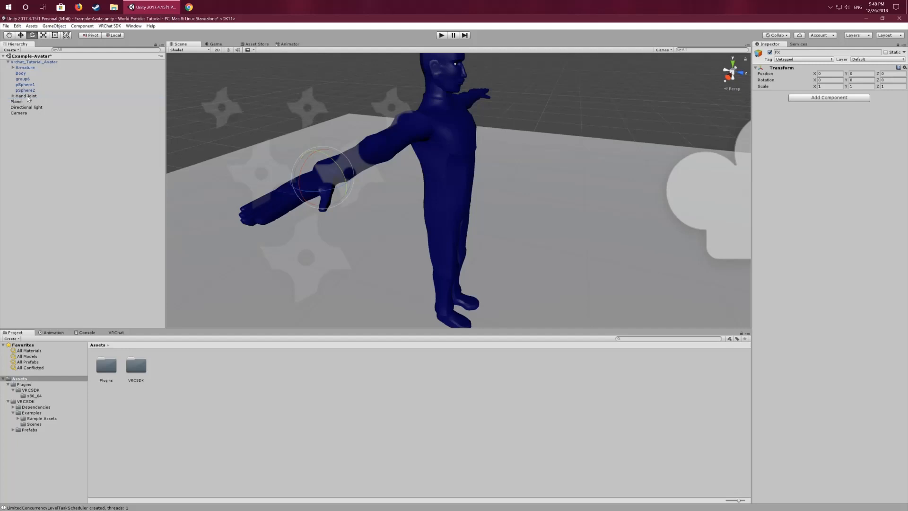
Step: Reorder the avatar's children so that the Hand Joint sits directly below the Armature
{"action": "left_click", "coordinate": [27, 96]}
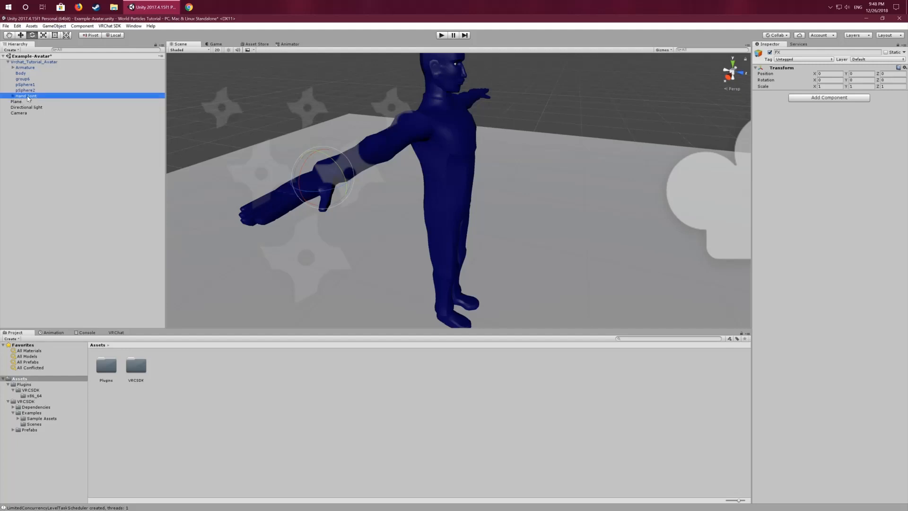
{"action": "left_click", "coordinate": [29, 97]}
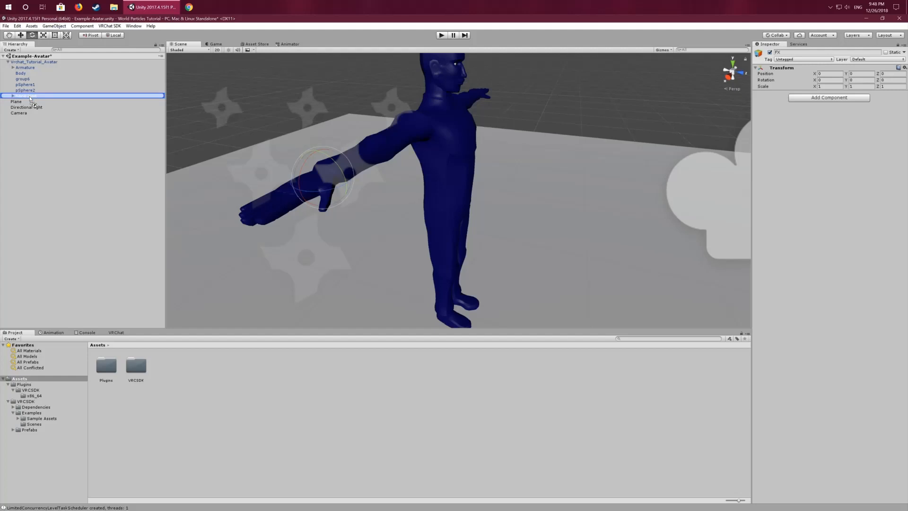
{"action": "left_click_drag", "start_coordinate": [30, 97], "coordinate": [35, 96]}
{"action": "left_click_drag", "start_coordinate": [36, 98], "coordinate": [36, 73]}
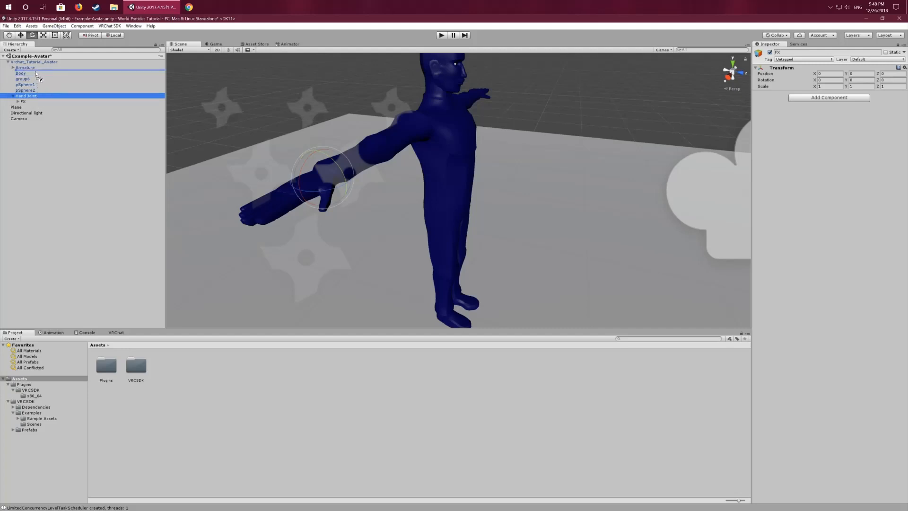
{"action": "left_click_drag", "start_coordinate": [36, 75], "coordinate": [37, 74]}
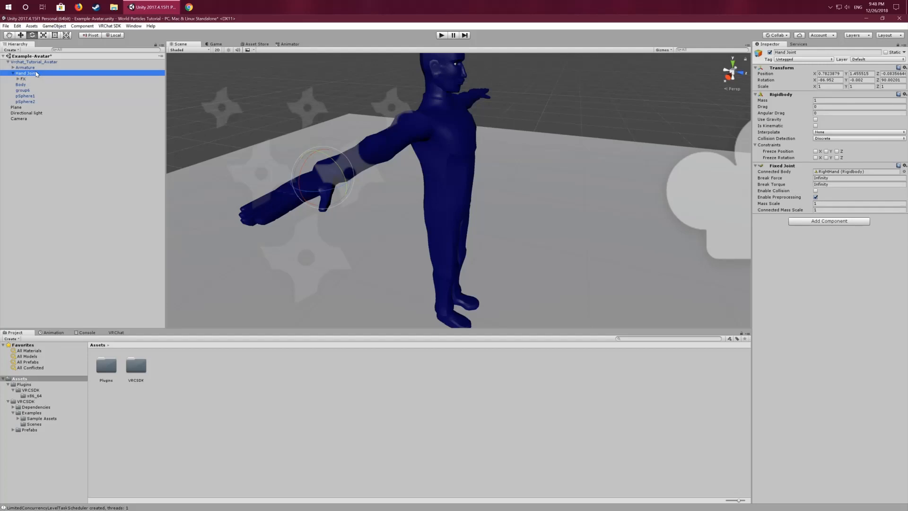
Step: Select the Particle System inside the Hand Joint's FX object, then briefly preview its effect and stop it
{"action": "left_click", "coordinate": [16, 74]}
{"action": "left_click", "coordinate": [12, 73]}
{"action": "left_click", "coordinate": [18, 79]}
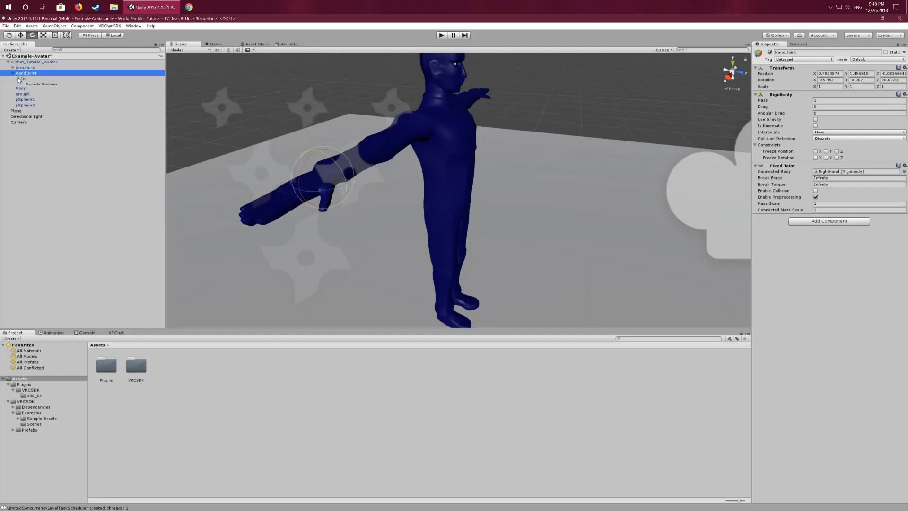
{"action": "left_click", "coordinate": [24, 79]}
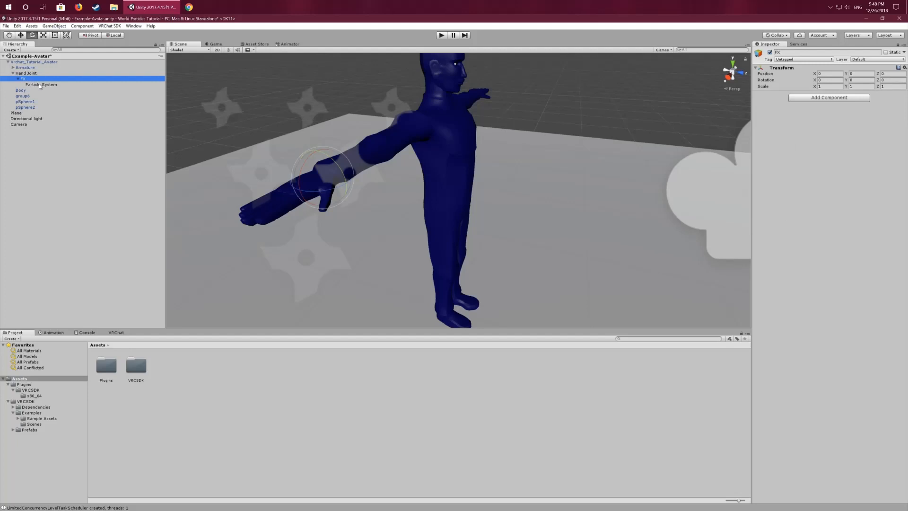
{"action": "left_click", "coordinate": [41, 85]}
{"action": "scroll", "coordinate": [370, 185], "scroll_direction": "down", "scroll_amount": 3}
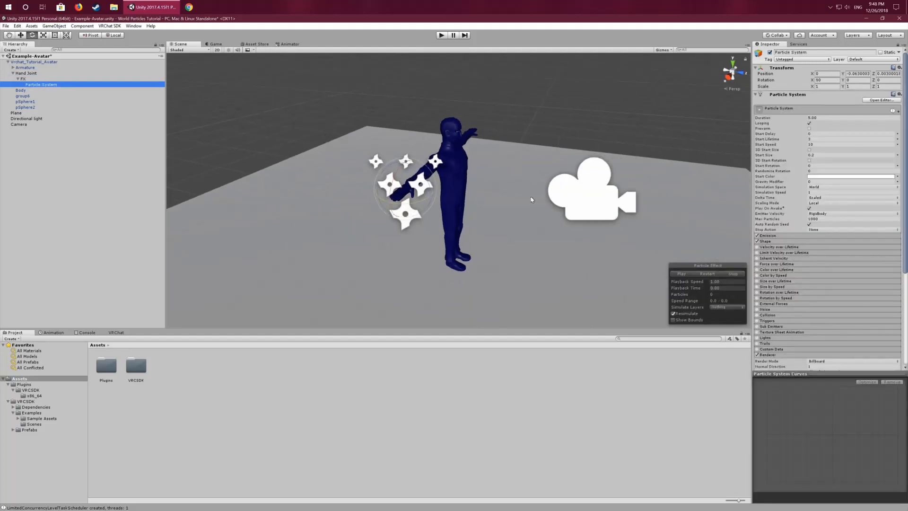
{"action": "left_click", "coordinate": [682, 275]}
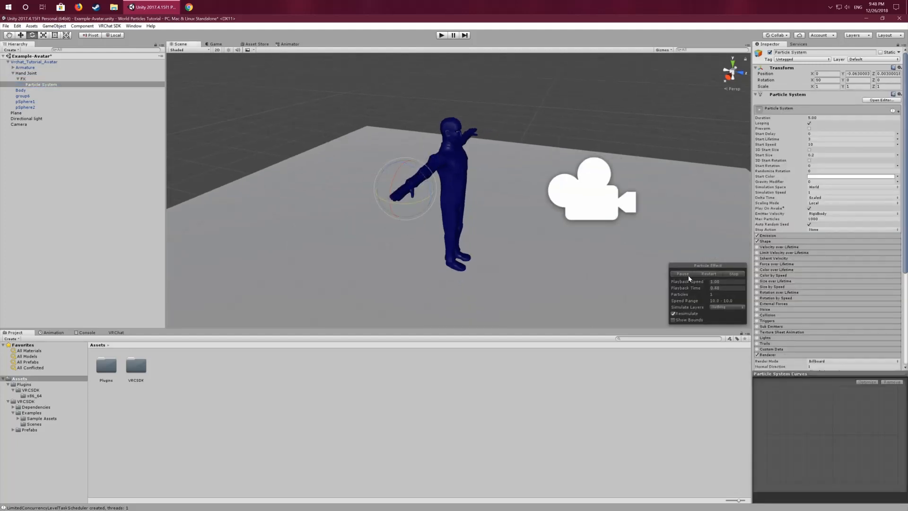
{"action": "left_click", "coordinate": [730, 275]}
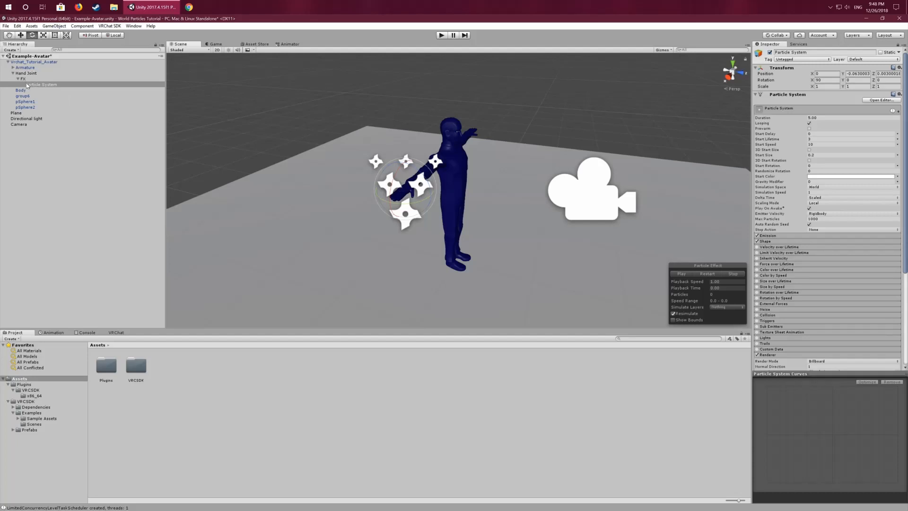
Step: Run the scene in play mode and watch the right hand's particles from the avatar's front in the Scene view
{"action": "left_click", "coordinate": [441, 36]}
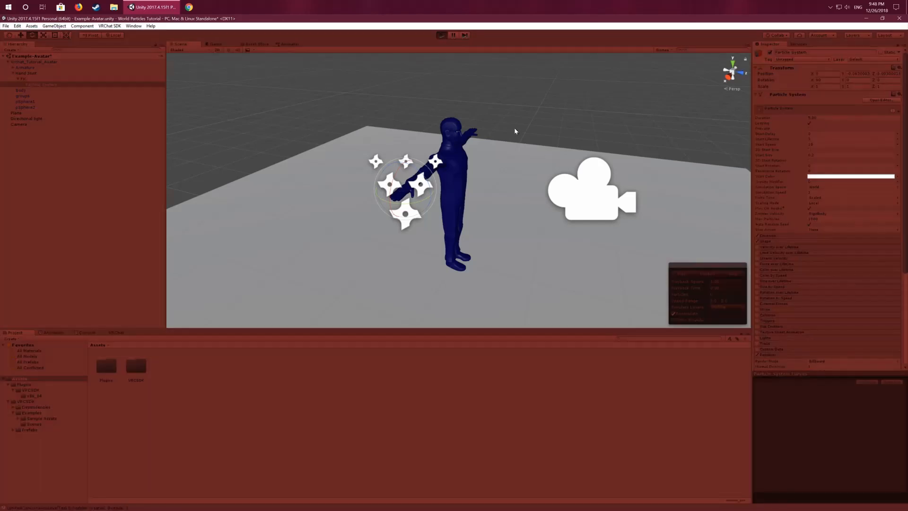
{"action": "left_click", "coordinate": [181, 45]}
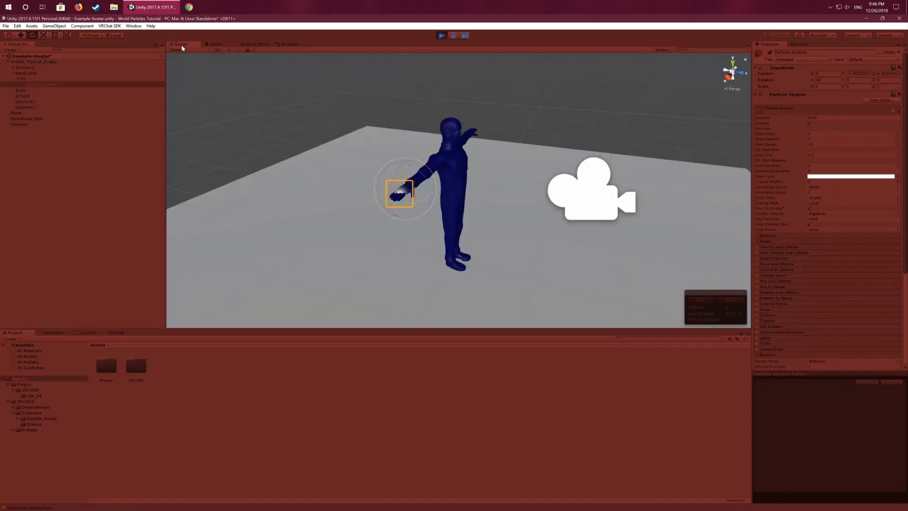
{"action": "left_click_drag", "start_coordinate": [495, 134], "coordinate": [319, 137], "text": "alt"}
{"action": "scroll", "coordinate": [293, 126], "scroll_direction": "down", "scroll_amount": 4}
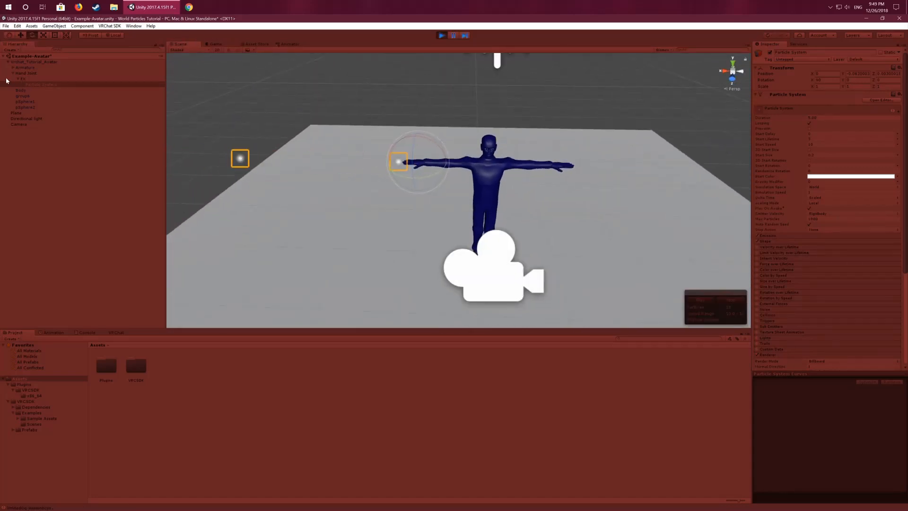
Step: Rotate the RightShoulder bone during play to test the hand particles, undo the rotation, and collapse the Armature after stopping play mode
{"action": "left_click", "coordinate": [12, 67]}
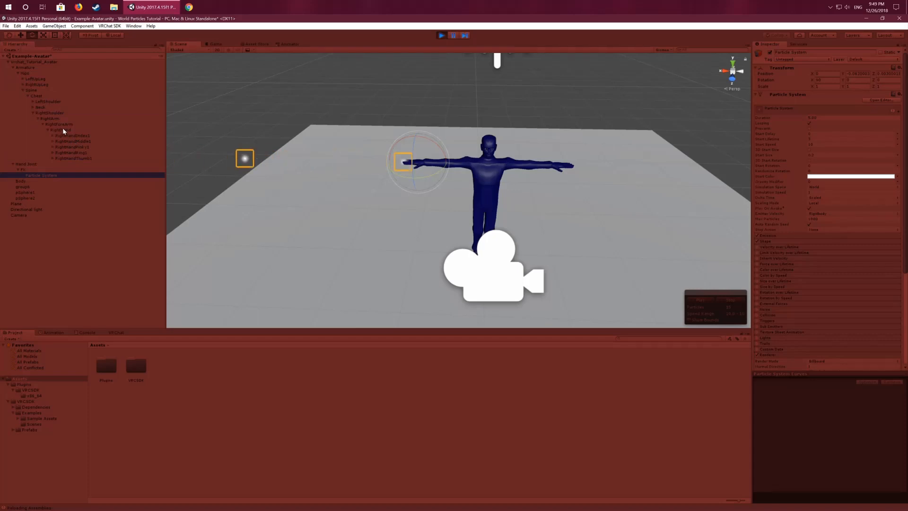
{"action": "left_click", "coordinate": [55, 113]}
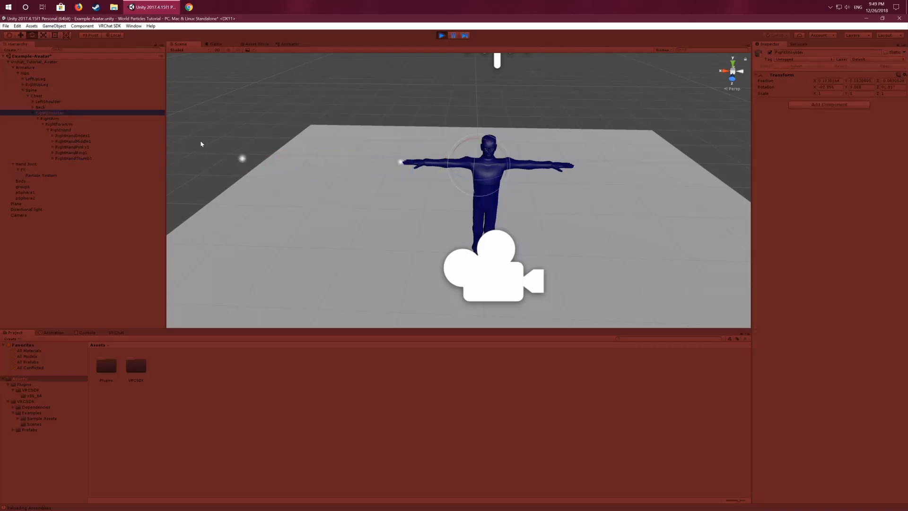
{"action": "left_click_drag", "start_coordinate": [467, 179], "coordinate": [430, 177]}
{"action": "key", "text": "ctrl+z"}
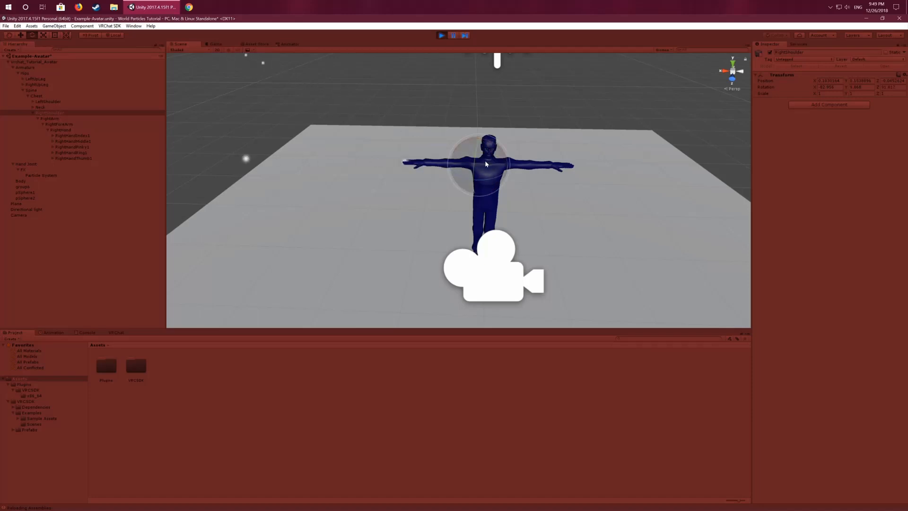
{"action": "left_click_drag", "start_coordinate": [486, 164], "coordinate": [466, 214]}
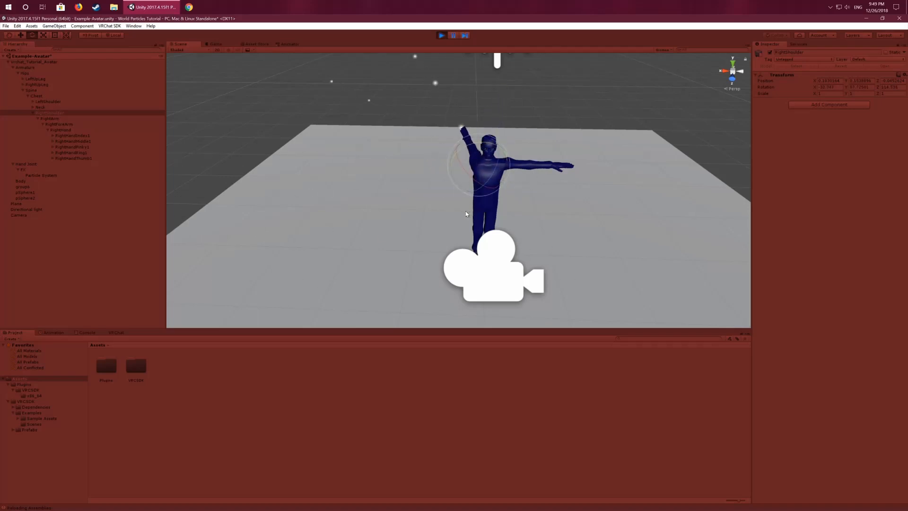
{"action": "key", "text": "ctrl+z"}
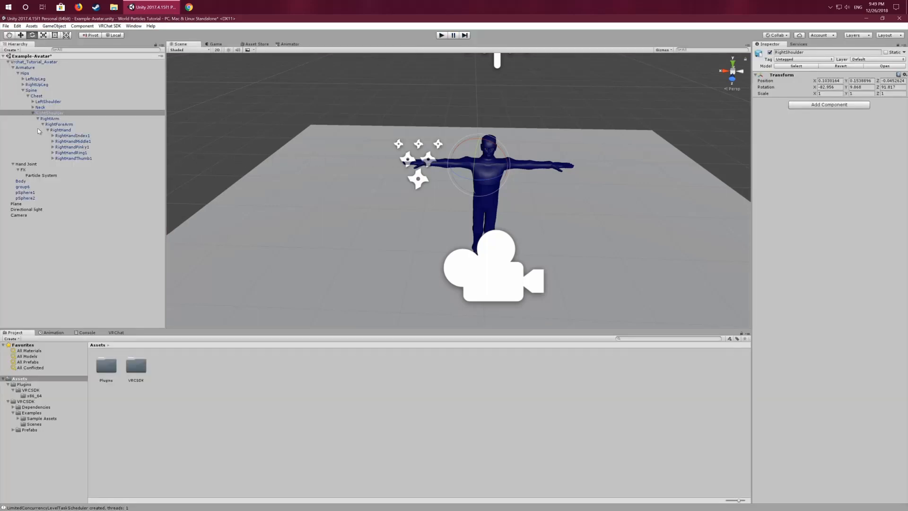
{"action": "left_click", "coordinate": [13, 68]}
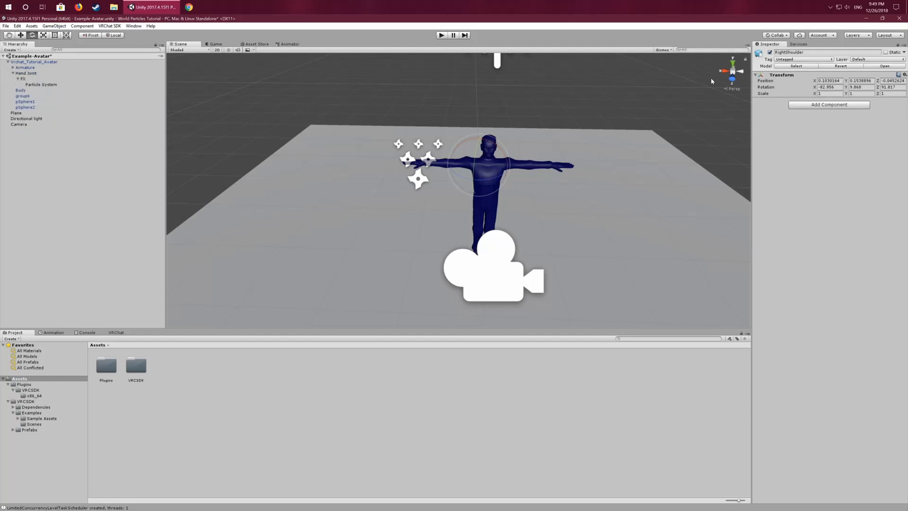
{"action": "left_click", "coordinate": [733, 79]}
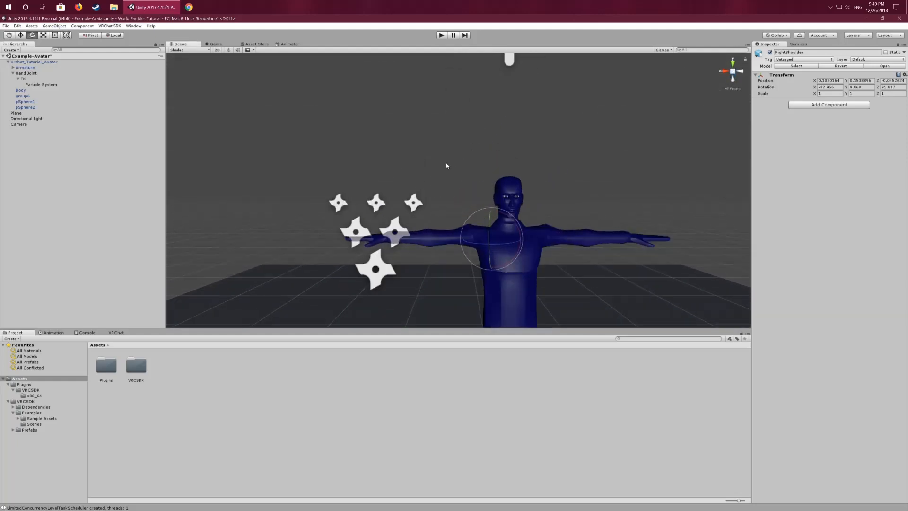
{"action": "middle_click_drag", "start_coordinate": [376, 147], "coordinate": [407, 116]}
{"action": "scroll", "coordinate": [390, 115], "scroll_direction": "down", "scroll_amount": 1}
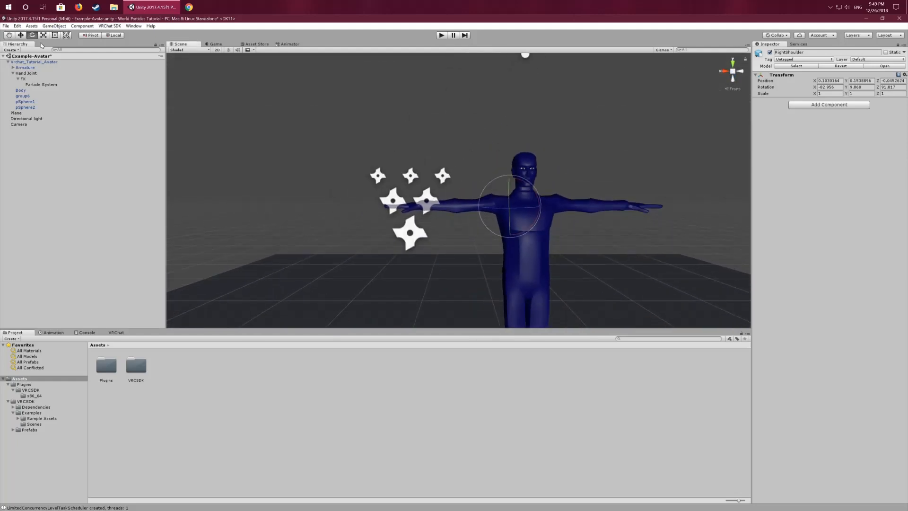
{"action": "left_click", "coordinate": [12, 74]}
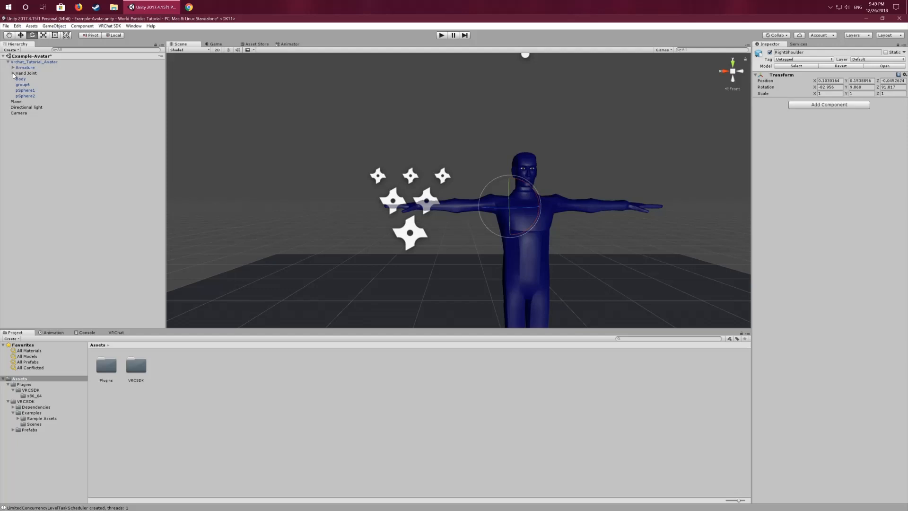
{"action": "middle_click_drag", "start_coordinate": [412, 157], "coordinate": [357, 124]}
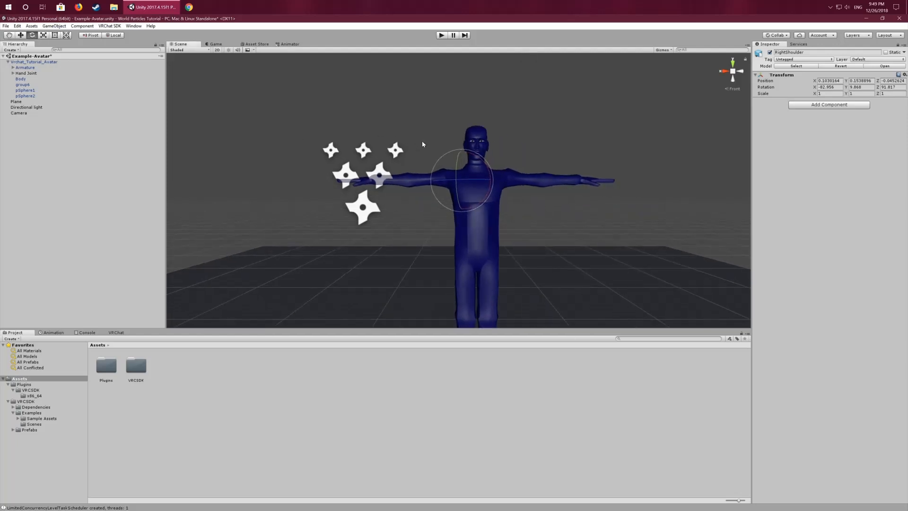
{"action": "left_click_drag", "start_coordinate": [412, 126], "coordinate": [439, 148], "text": "alt"}
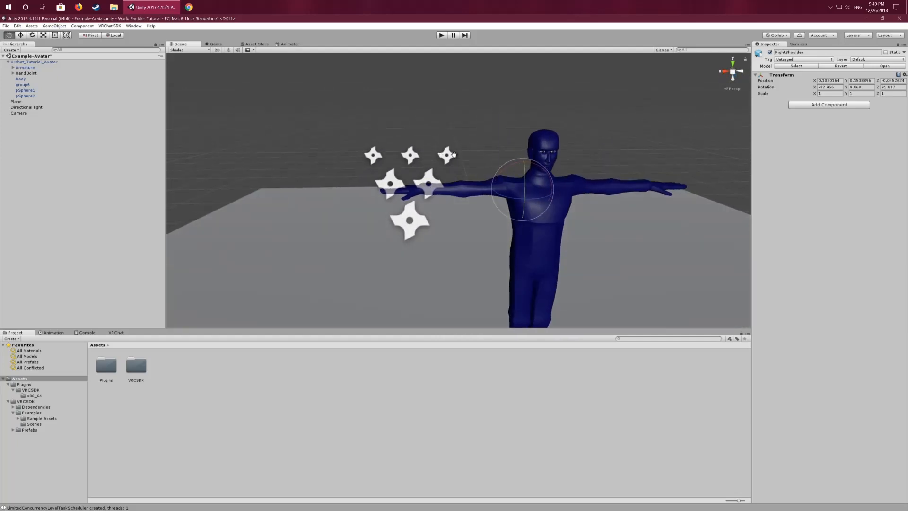
{"action": "middle_click_drag", "start_coordinate": [451, 151], "coordinate": [432, 144]}
Step: Review the component settings of the avatar root, the Hand Joint, its FX child and the Particle System
{"action": "left_click", "coordinate": [28, 62]}
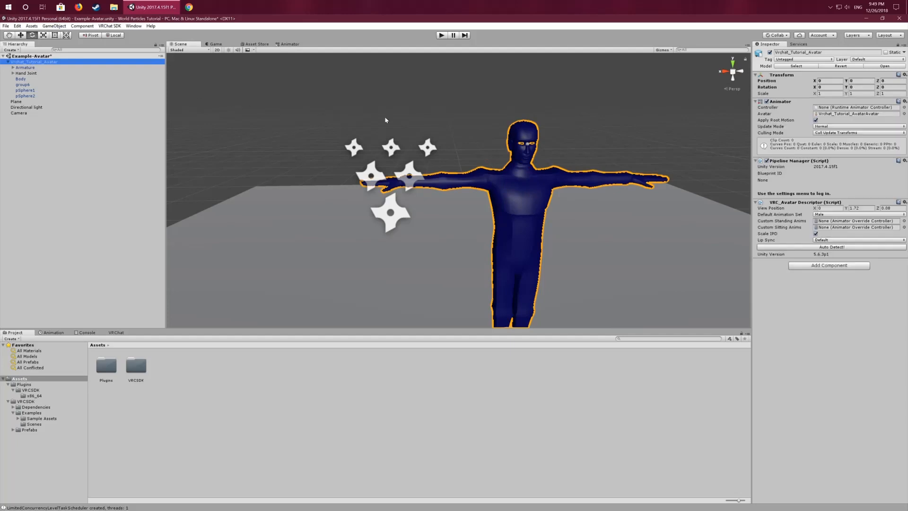
{"action": "scroll", "coordinate": [433, 132], "scroll_direction": "up", "scroll_amount": 3}
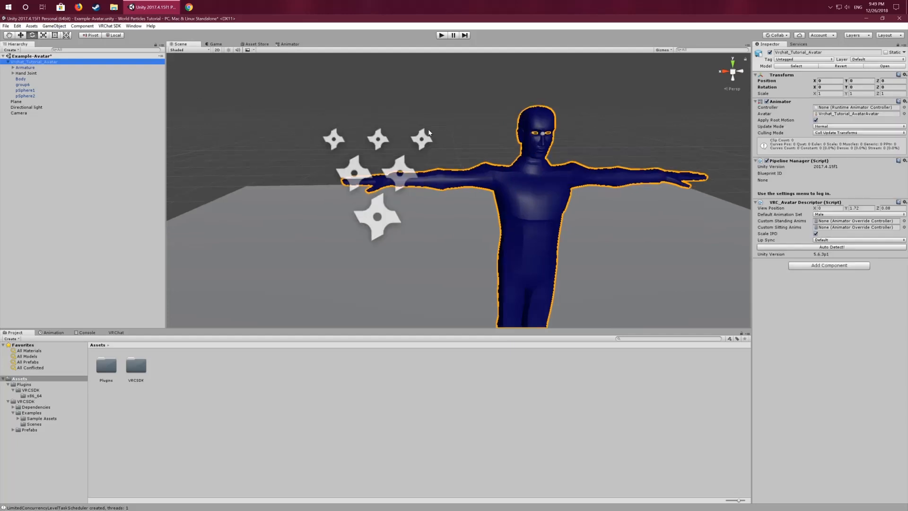
{"action": "left_click", "coordinate": [24, 73]}
{"action": "left_click", "coordinate": [13, 74]}
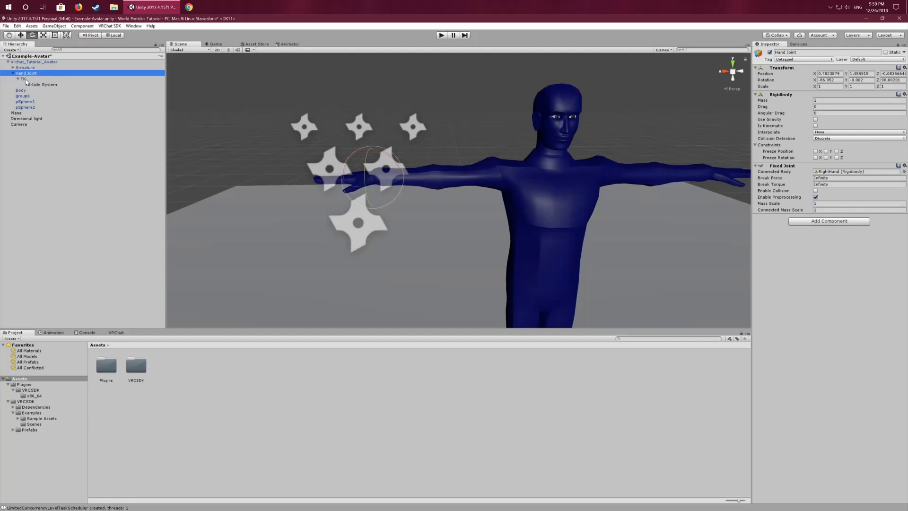
{"action": "left_click", "coordinate": [22, 79]}
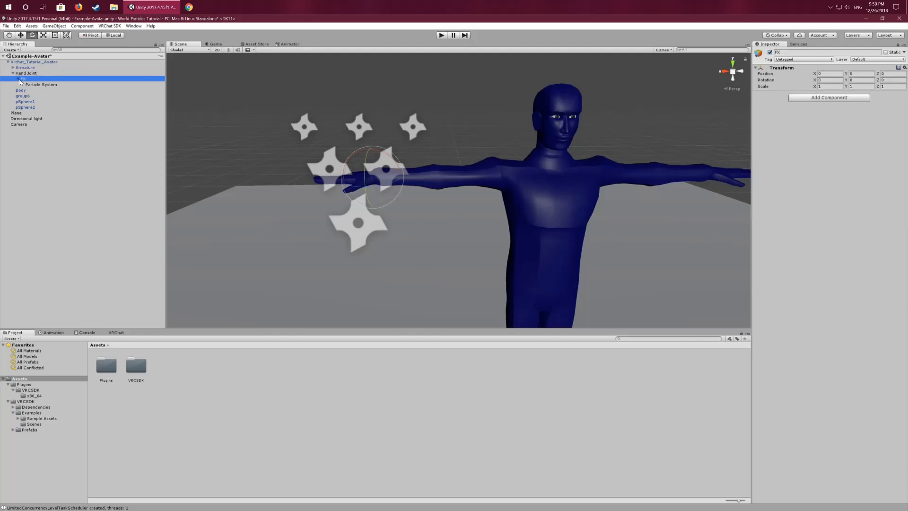
{"action": "left_click", "coordinate": [49, 86]}
{"action": "scroll", "coordinate": [334, 125], "scroll_direction": "down", "scroll_amount": 3}
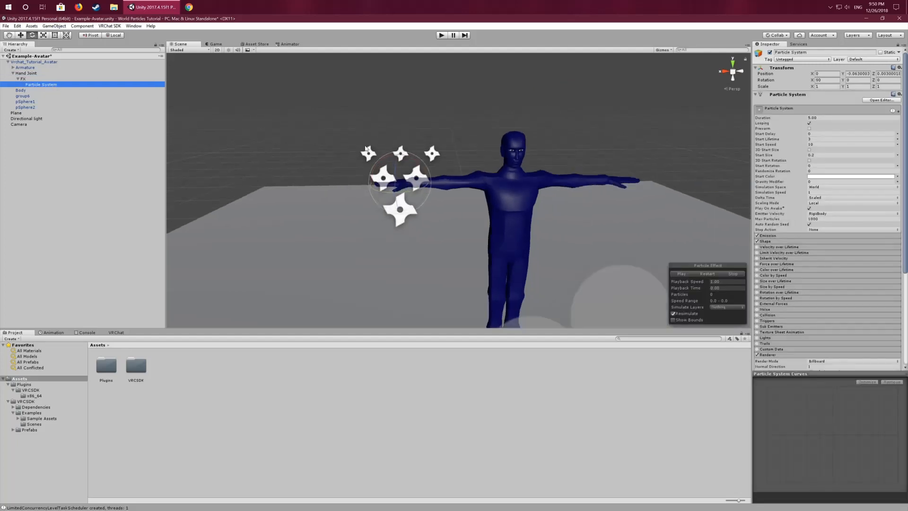
{"action": "left_click_drag", "start_coordinate": [284, 122], "coordinate": [405, 116], "text": "alt"}
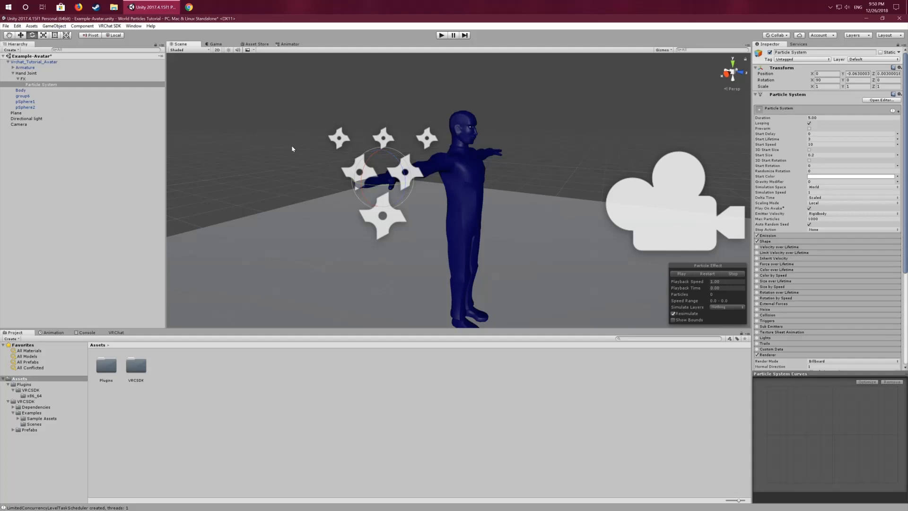
{"action": "left_click_drag", "start_coordinate": [294, 146], "coordinate": [314, 154], "text": "alt"}
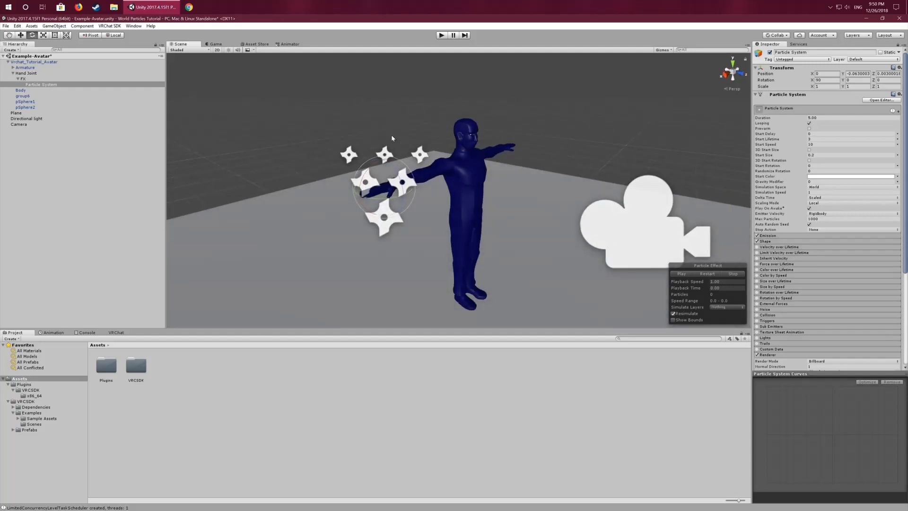
{"action": "left_click_drag", "start_coordinate": [390, 135], "coordinate": [355, 137], "text": "alt"}
{"action": "middle_click_drag", "start_coordinate": [394, 109], "coordinate": [367, 145]}
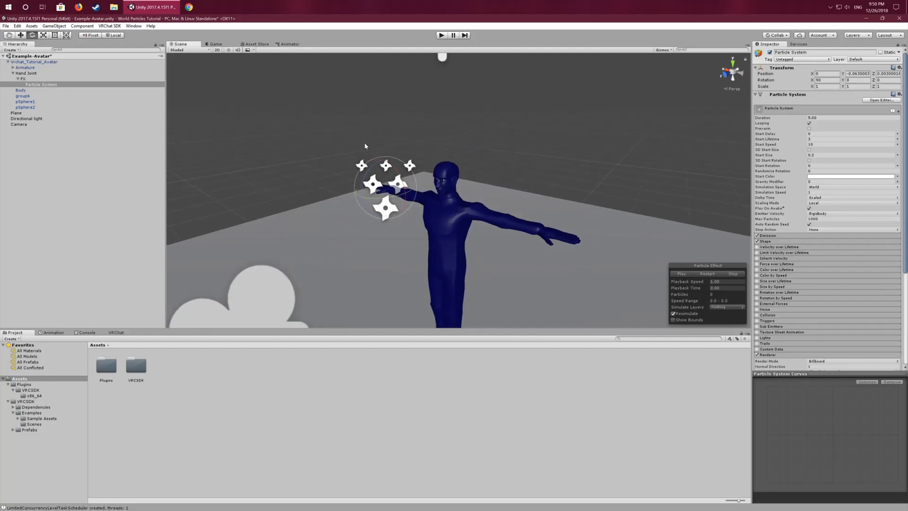
{"action": "scroll", "coordinate": [417, 174], "scroll_direction": "up", "scroll_amount": 10}
{"action": "middle_click_drag", "start_coordinate": [416, 174], "coordinate": [404, 115]}
{"action": "scroll", "coordinate": [404, 114], "scroll_direction": "down", "scroll_amount": 5}
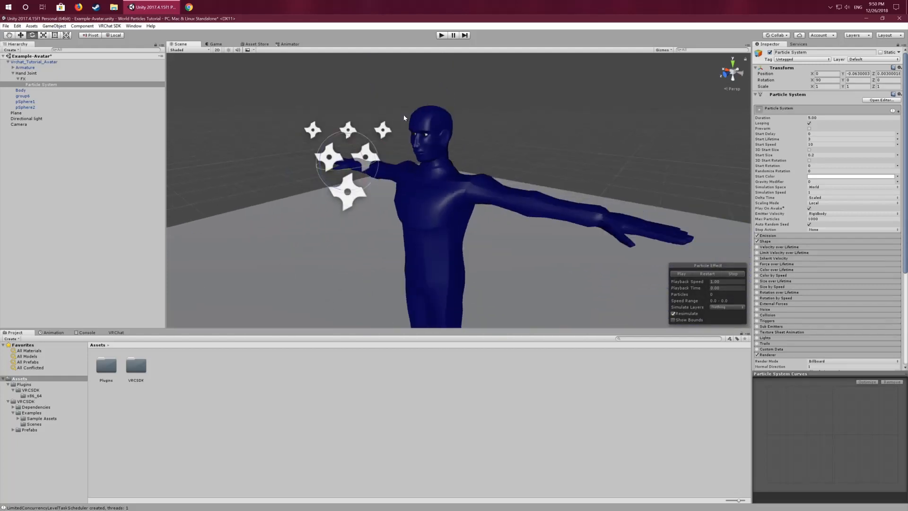
{"action": "mouse_move", "coordinate": [311, 152]}
{"action": "left_mouse_down", "text": "alt"}
{"action": "mouse_move", "coordinate": [371, 157]}
{"action": "mouse_move", "coordinate": [420, 146]}
{"action": "mouse_move", "coordinate": [385, 126]}
{"action": "mouse_move", "coordinate": [367, 140]}
{"action": "mouse_move", "coordinate": [438, 147]}
{"action": "mouse_move", "coordinate": [302, 161]}
{"action": "left_mouse_up", "text": "alt"}
{"action": "scroll", "coordinate": [360, 153], "scroll_direction": "down", "scroll_amount": 4}
{"action": "middle_click_drag", "start_coordinate": [434, 137], "coordinate": [447, 177]}
{"action": "scroll", "coordinate": [421, 167], "scroll_direction": "up", "scroll_amount": 8}
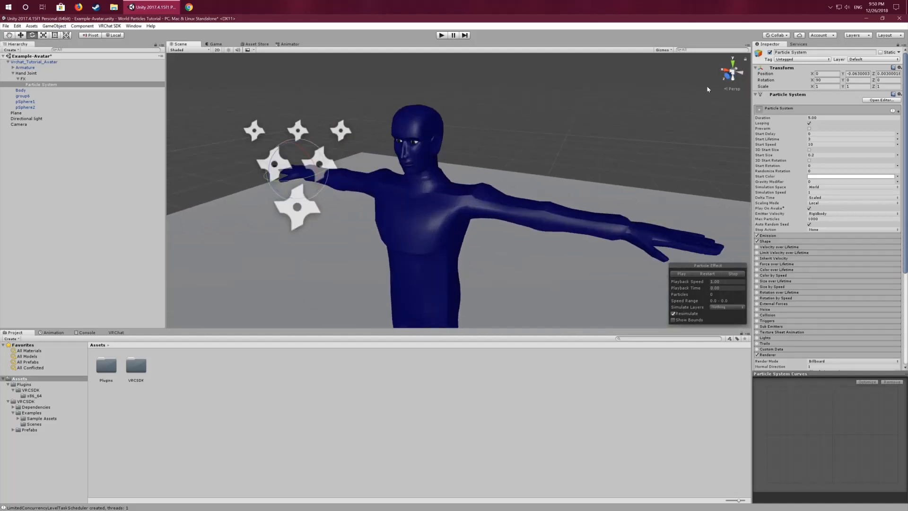
{"action": "left_click", "coordinate": [739, 73]}
{"action": "left_click_drag", "start_coordinate": [454, 152], "coordinate": [480, 162], "text": "alt"}
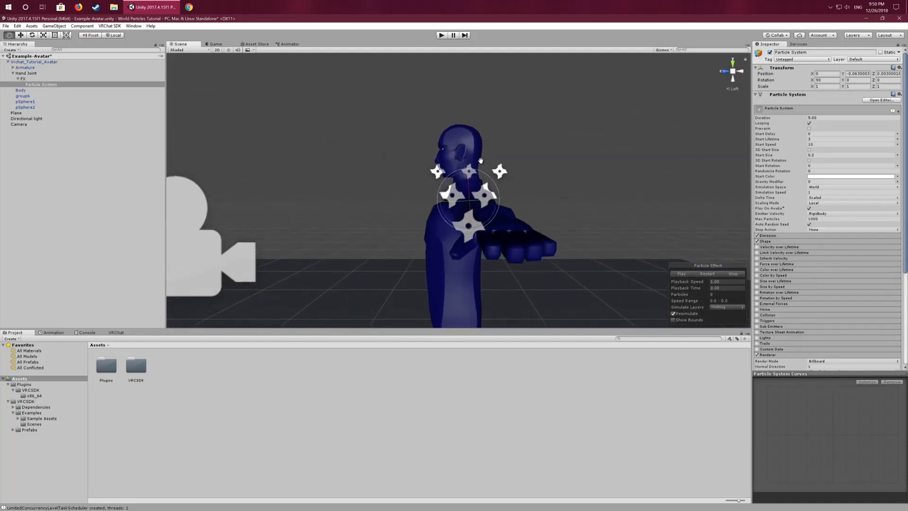
{"action": "left_click_drag", "start_coordinate": [375, 160], "coordinate": [325, 185], "text": "alt"}
{"action": "scroll", "coordinate": [324, 185], "scroll_direction": "down", "scroll_amount": 2}
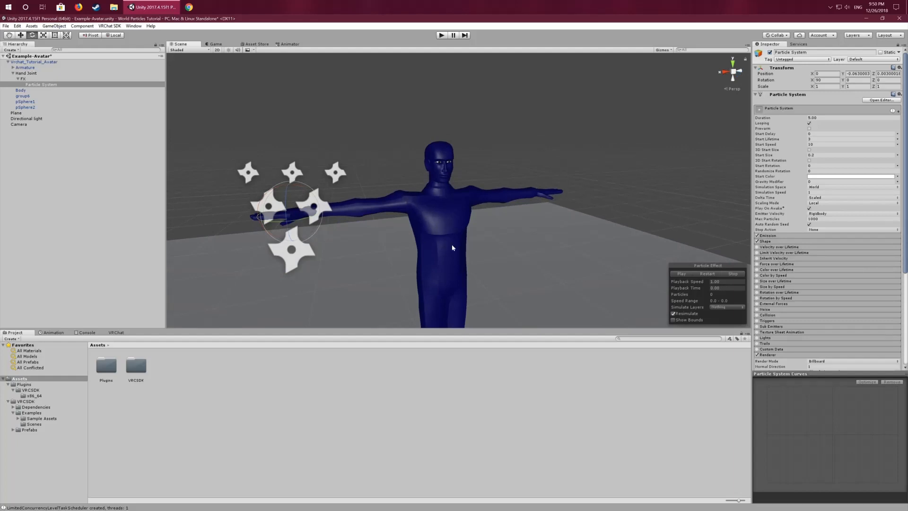
{"action": "scroll", "coordinate": [452, 248], "scroll_direction": "down", "scroll_amount": 3}
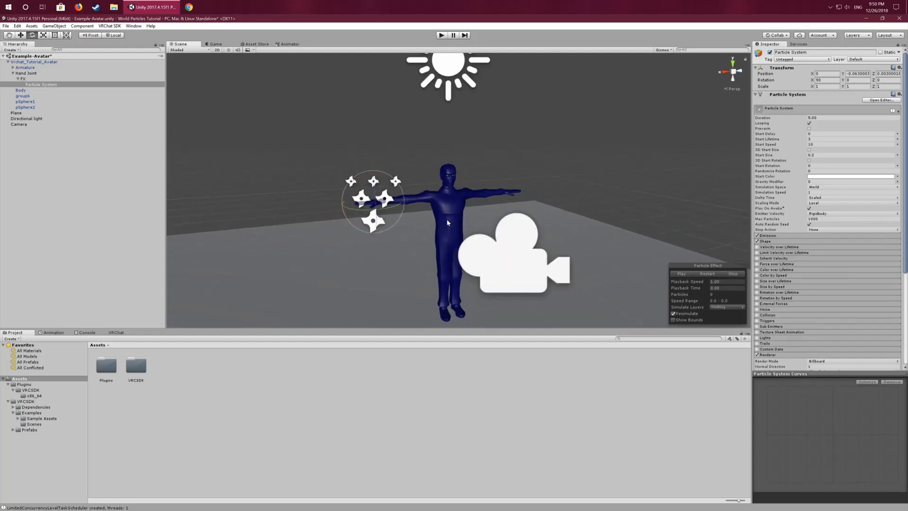
{"action": "middle_click_drag", "start_coordinate": [434, 231], "coordinate": [434, 234]}
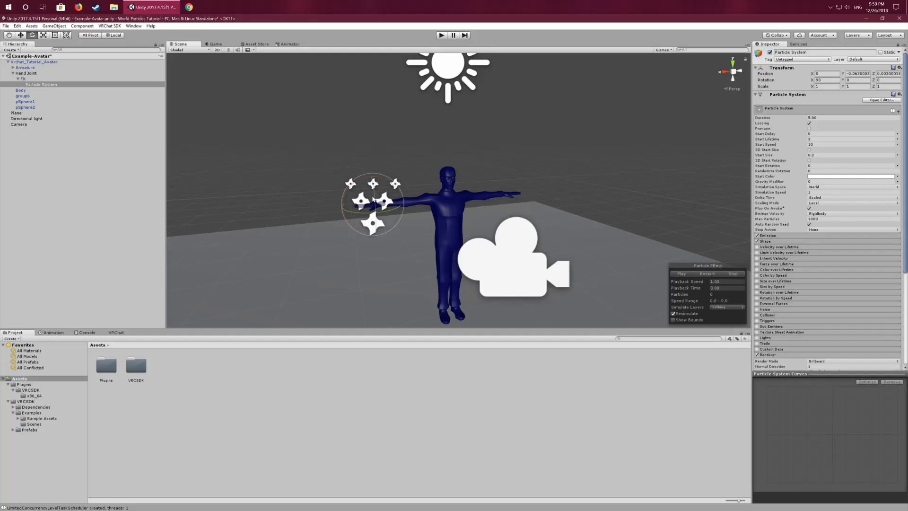
{"action": "scroll", "coordinate": [407, 174], "scroll_direction": "up", "scroll_amount": 5}
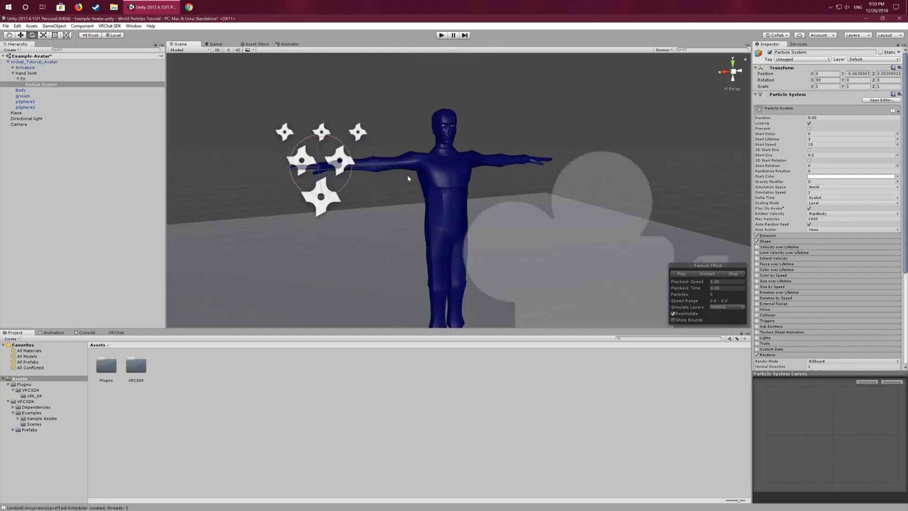
{"action": "left_click_drag", "start_coordinate": [531, 155], "coordinate": [384, 184], "text": "alt"}
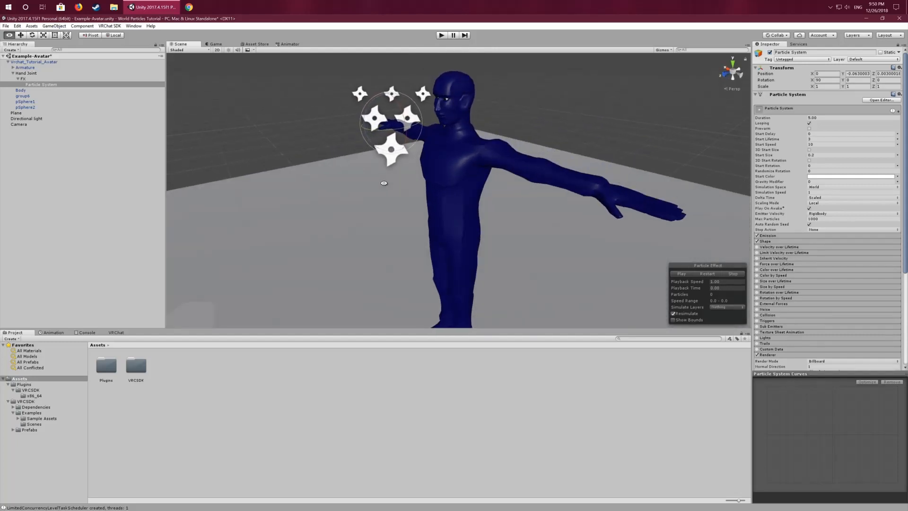
Step: Deactivate the FX object inside the Hand Joint, then collapse the avatar's hierarchy and select the avatar root
{"action": "left_click", "coordinate": [24, 79]}
{"action": "left_click", "coordinate": [27, 85]}
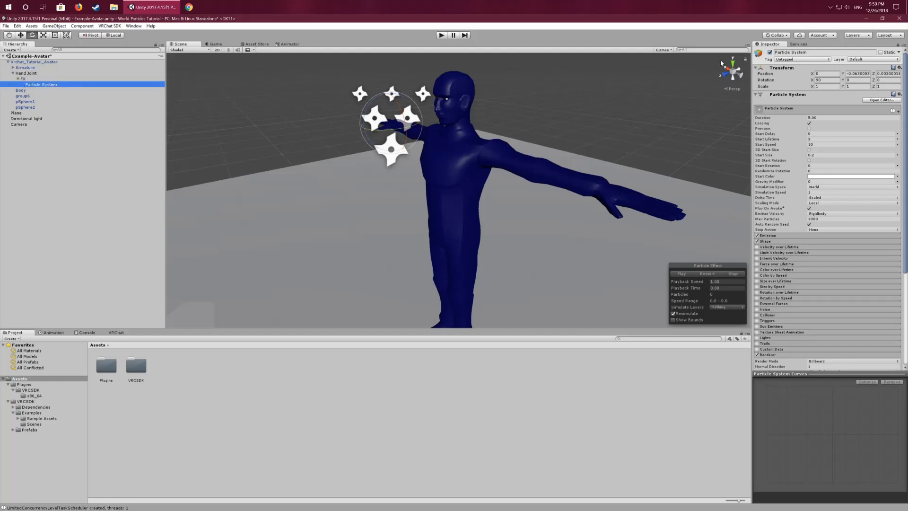
{"action": "left_click", "coordinate": [23, 79]}
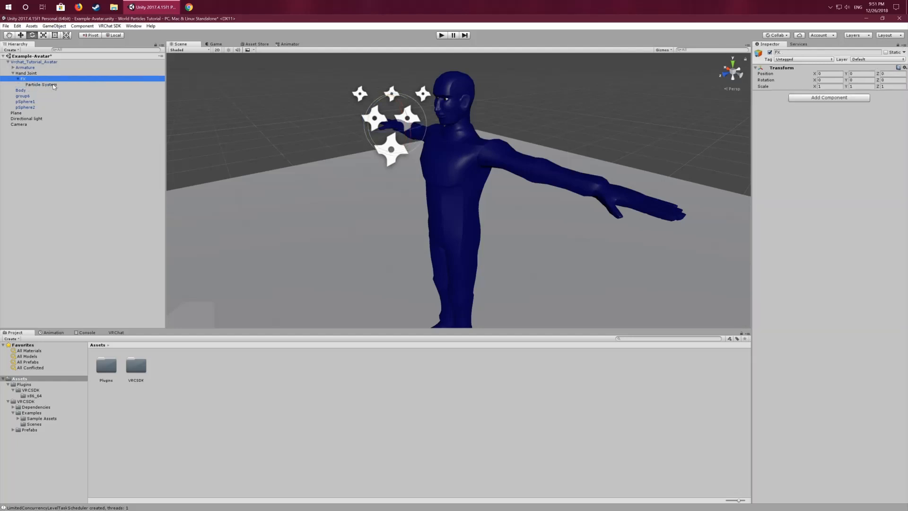
{"action": "left_click", "coordinate": [770, 52]}
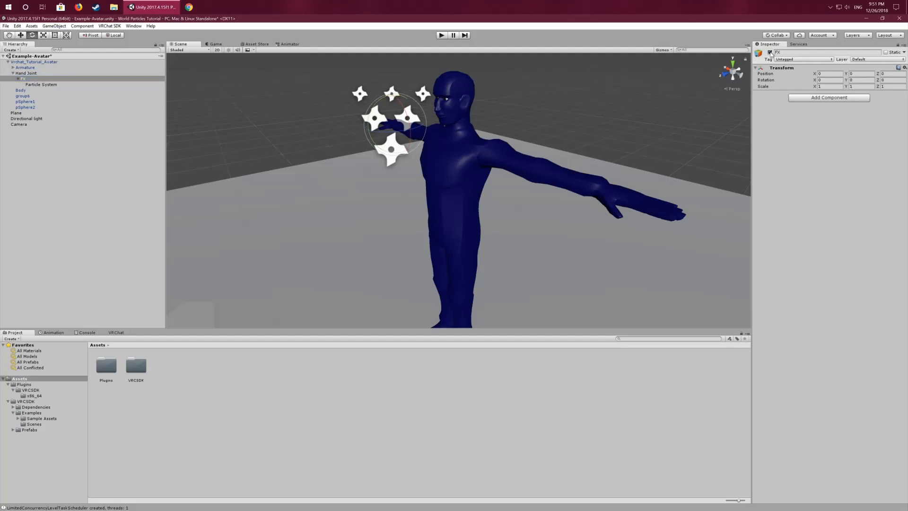
{"action": "left_click", "coordinate": [8, 62]}
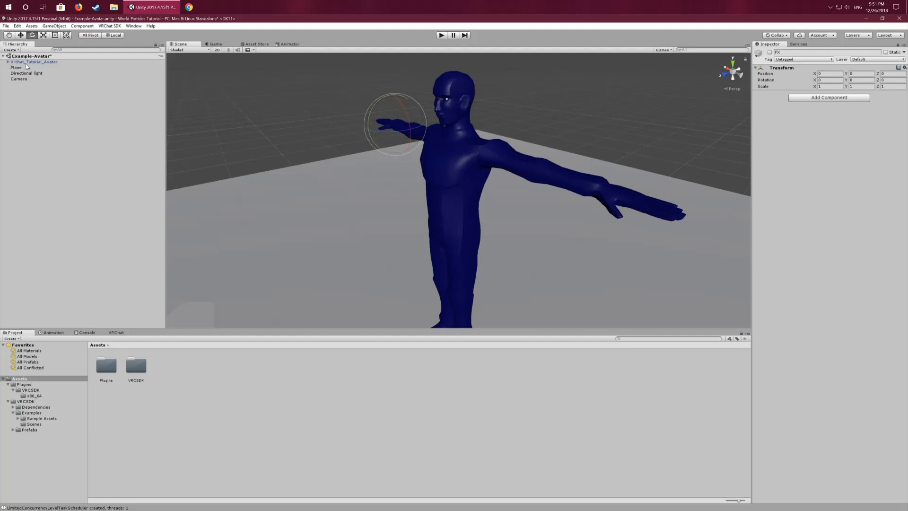
{"action": "left_click", "coordinate": [43, 62]}
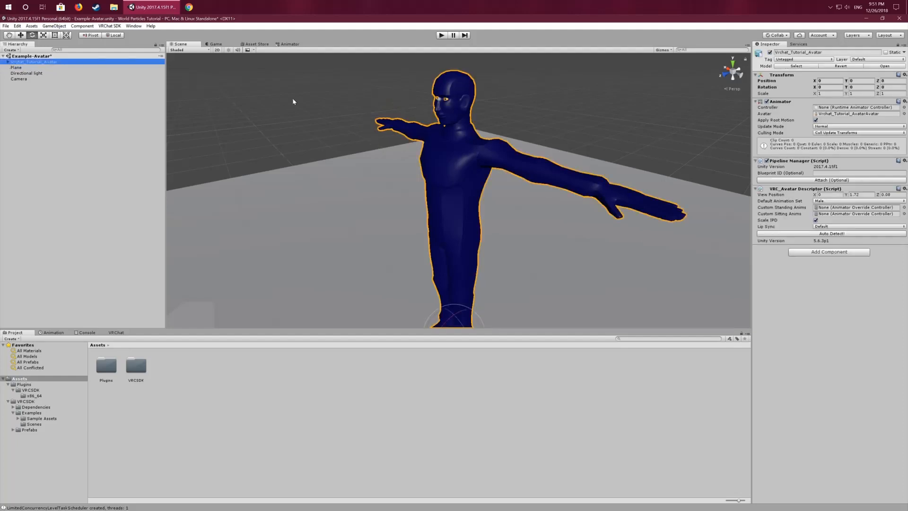
Step: Deactivate the original Vrchat_Tutorial_Avatar root object
{"action": "key", "text": "f"}
{"action": "left_click_drag", "start_coordinate": [364, 138], "coordinate": [450, 114], "text": "alt"}
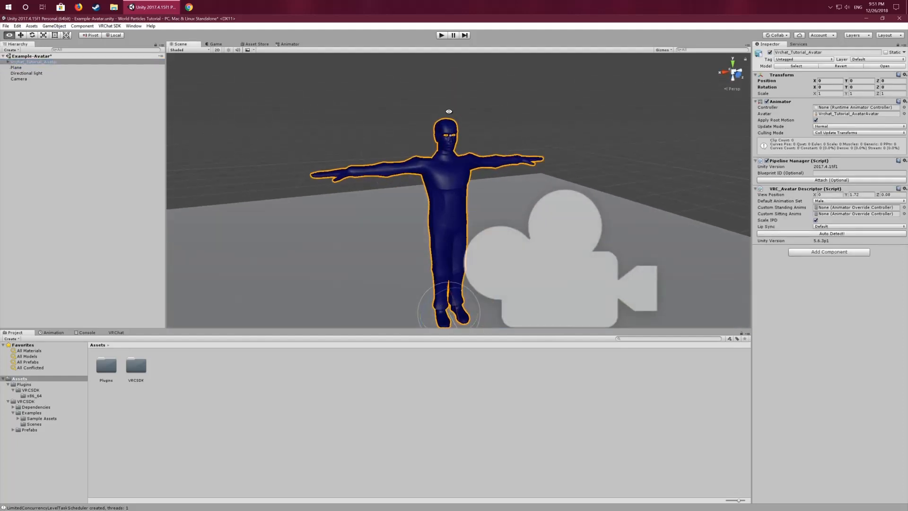
{"action": "scroll", "coordinate": [428, 113], "scroll_direction": "up", "scroll_amount": 5}
{"action": "scroll", "coordinate": [379, 124], "scroll_direction": "down", "scroll_amount": 4}
{"action": "left_click_drag", "start_coordinate": [349, 116], "coordinate": [442, 117], "text": "alt"}
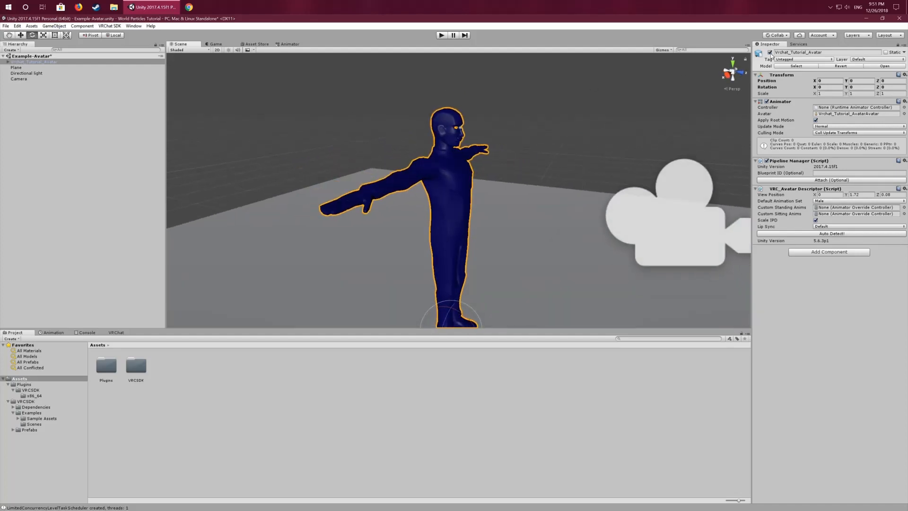
{"action": "left_click", "coordinate": [770, 53]}
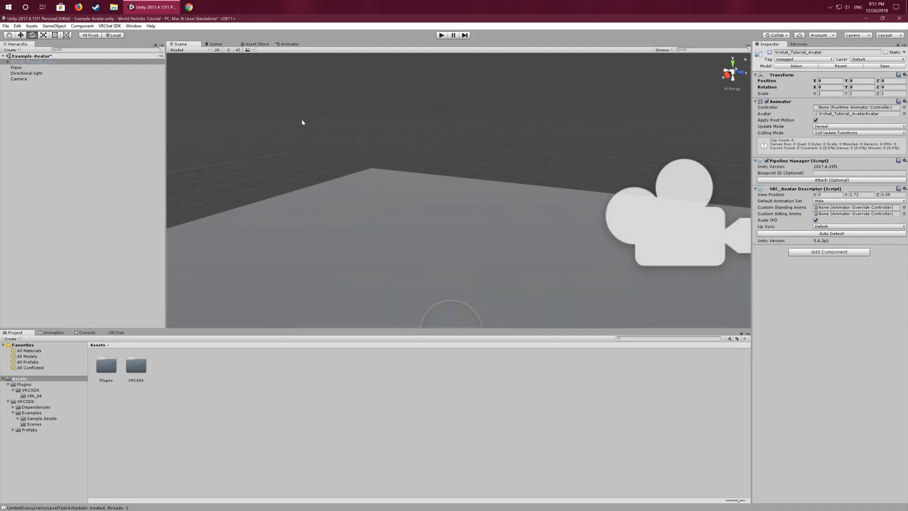
Step: Duplicate the deactivated avatar and rename the copy hand shoot
{"action": "left_click", "coordinate": [30, 62]}
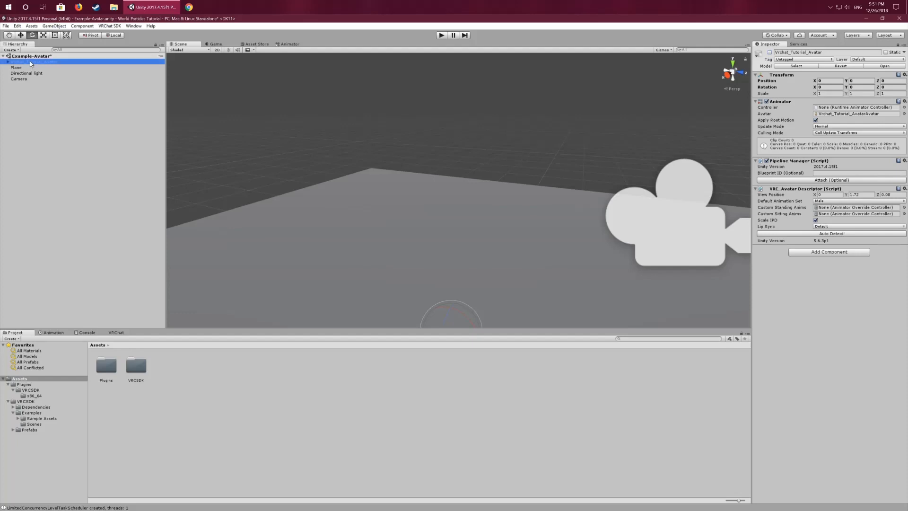
{"action": "key", "text": "ctrl+d"}
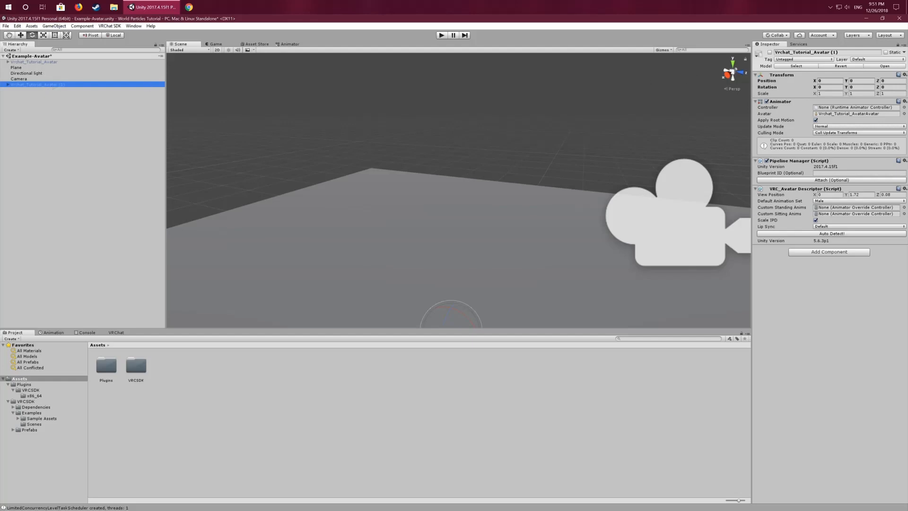
{"action": "left_click", "coordinate": [847, 55]}
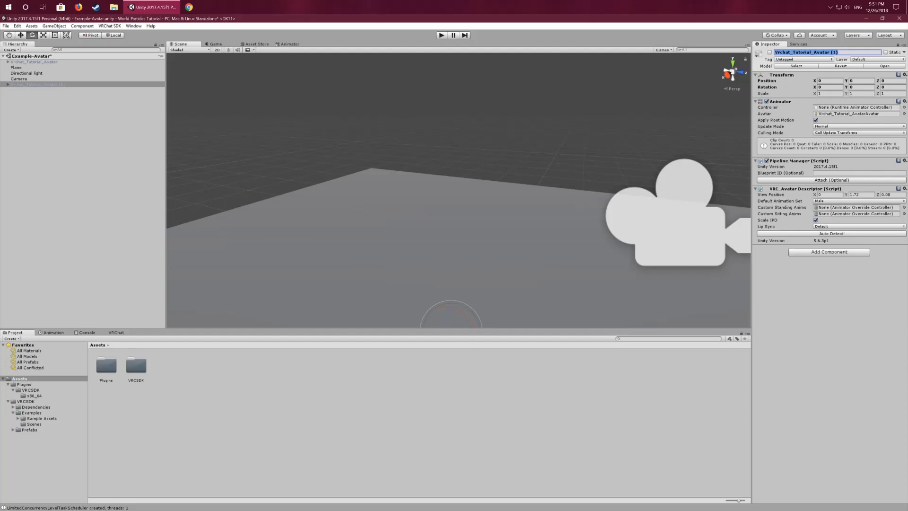
{"action": "type", "text": "hand shoot"}
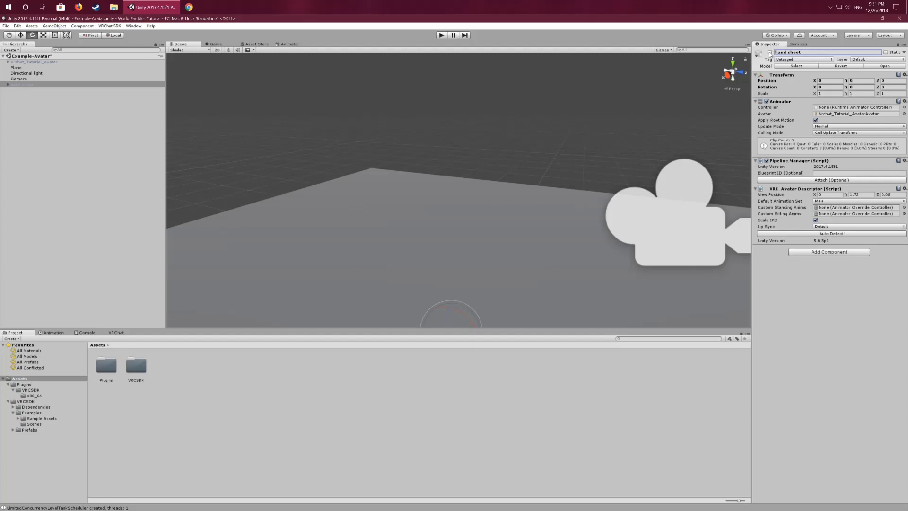
Step: Activate the hand shoot avatar and inspect it from several angles in the scene
{"action": "left_click", "coordinate": [770, 52]}
{"action": "left_click_drag", "start_coordinate": [512, 152], "coordinate": [503, 124], "text": "alt"}
{"action": "scroll", "coordinate": [378, 158], "scroll_direction": "up", "scroll_amount": 4}
{"action": "scroll", "coordinate": [422, 140], "scroll_direction": "down", "scroll_amount": 6}
{"action": "left_click_drag", "start_coordinate": [351, 146], "coordinate": [422, 130], "text": "alt"}
{"action": "scroll", "coordinate": [423, 129], "scroll_direction": "up", "scroll_amount": 3}
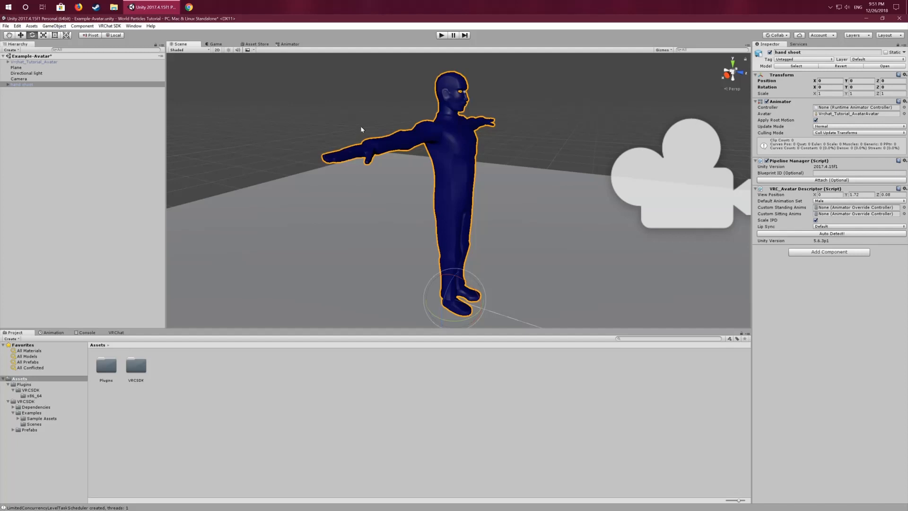
{"action": "left_click_drag", "start_coordinate": [350, 119], "coordinate": [274, 182], "text": "alt"}
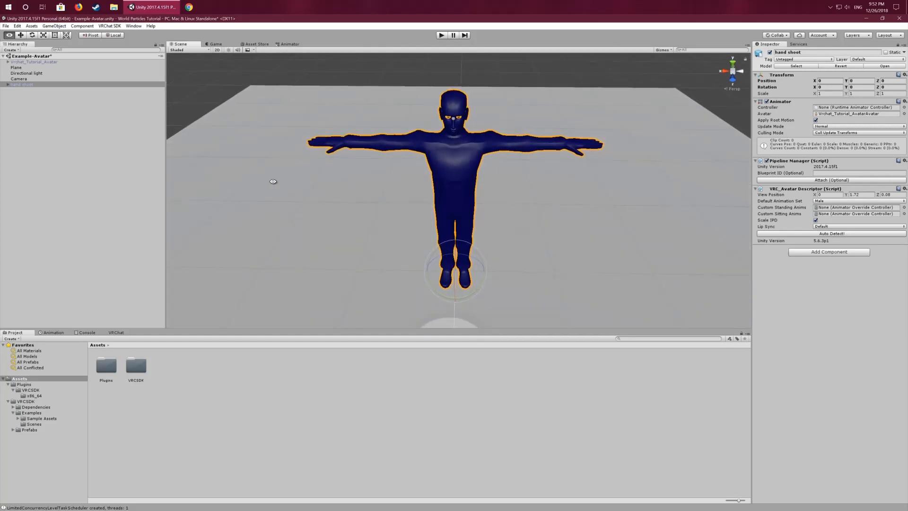
{"action": "scroll", "coordinate": [278, 182], "scroll_direction": "up", "scroll_amount": 2}
{"action": "left_click_drag", "start_coordinate": [385, 173], "coordinate": [332, 157], "text": "alt"}
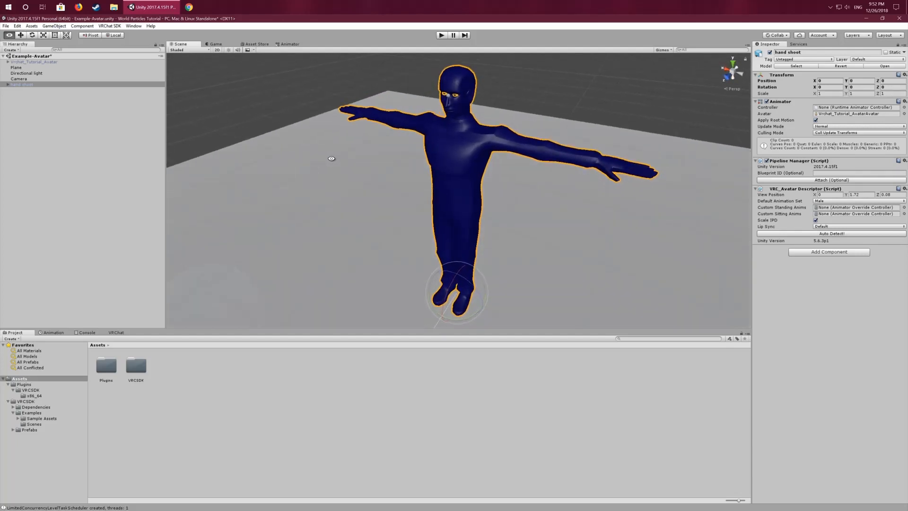
Step: Show the Animation window for the hand shoot avatar
{"action": "left_click", "coordinate": [8, 84]}
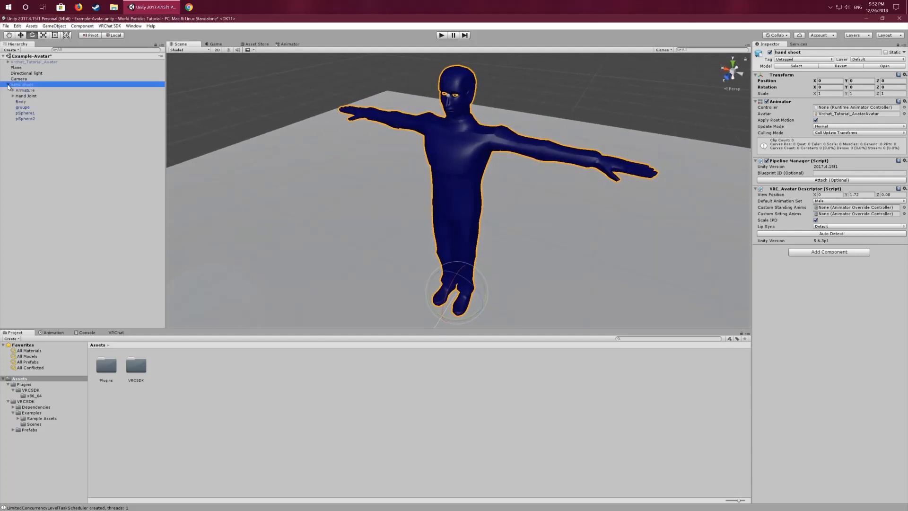
{"action": "left_click", "coordinate": [8, 84]}
{"action": "left_click", "coordinate": [54, 332]}
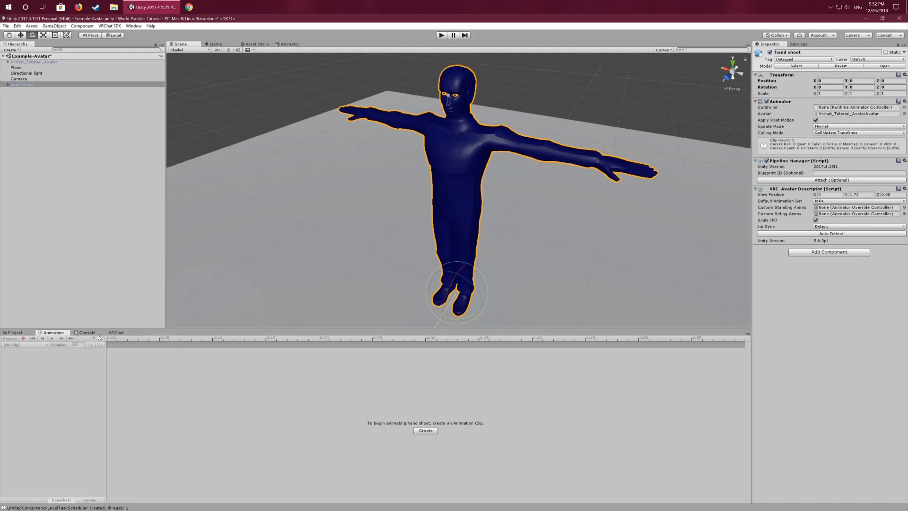
{"action": "left_click", "coordinate": [133, 26]}
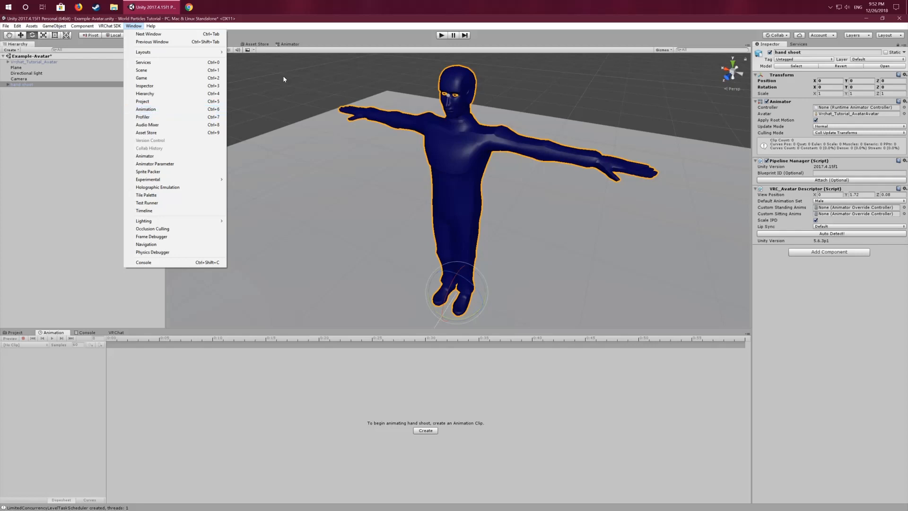
{"action": "left_click", "coordinate": [224, 255]}
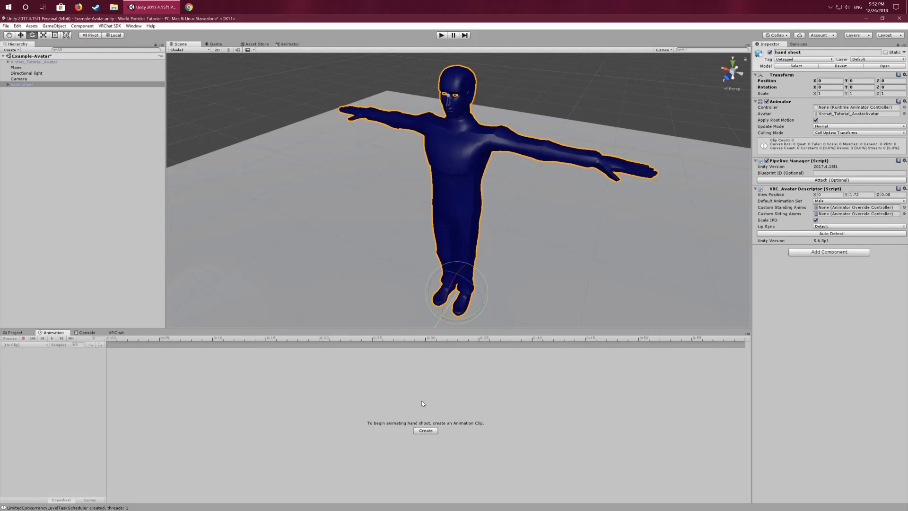
Step: Create an animation clip for the avatar and save it as hand shoot in the project's Assets folder
{"action": "left_click", "coordinate": [426, 431]}
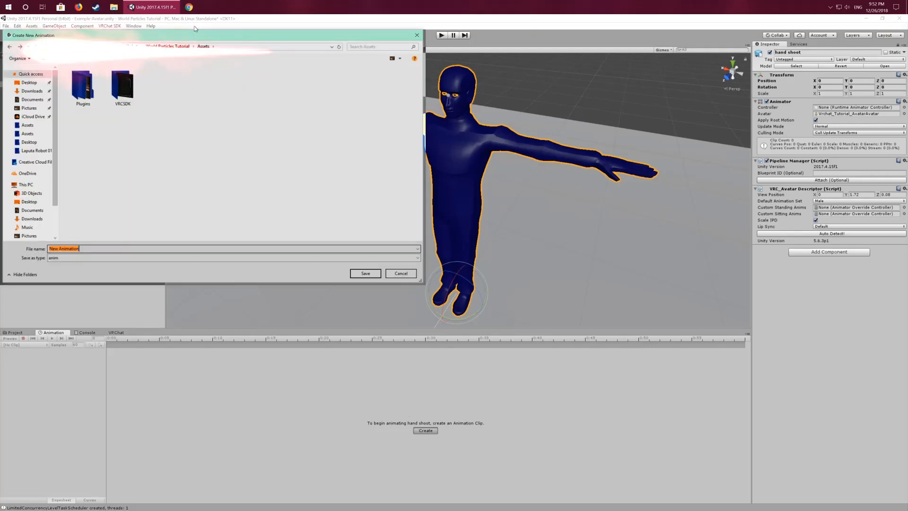
{"action": "left_click_drag", "start_coordinate": [202, 36], "coordinate": [382, 126]}
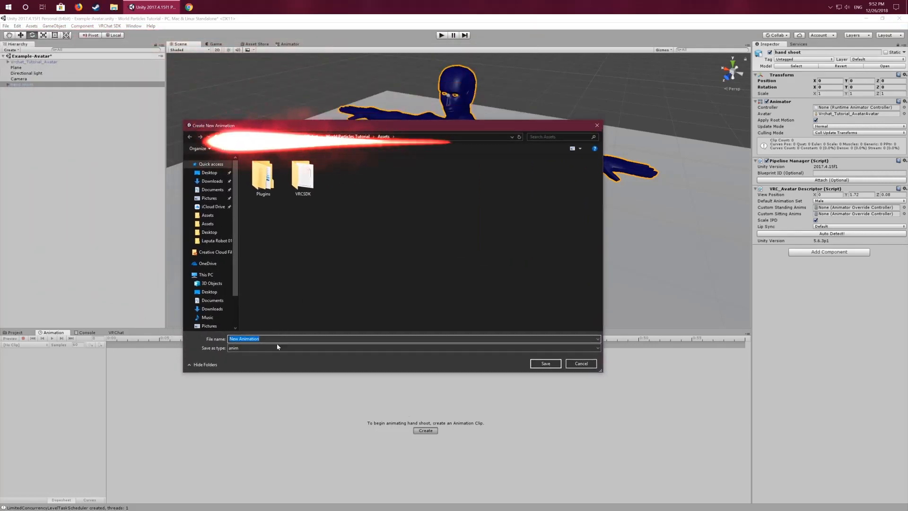
{"action": "left_click", "coordinate": [314, 338]}
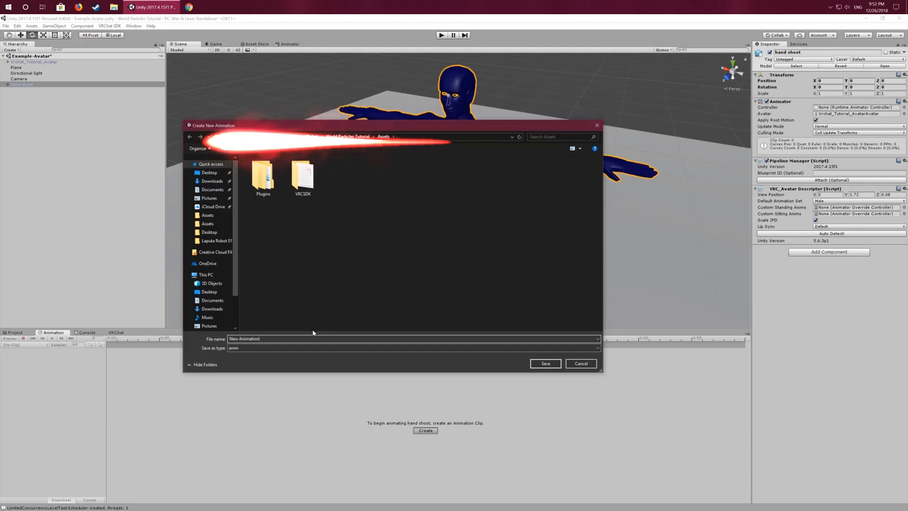
{"action": "key", "text": "BackSpace"}
{"action": "key", "text": "BackSpace"}
{"action": "key", "text": "BackSpace"}
{"action": "key", "text": "BackSpace"}
{"action": "key", "text": "BackSpace"}
{"action": "key", "text": "BackSpace"}
{"action": "key", "text": "BackSpace"}
{"action": "key", "text": "BackSpace"}
{"action": "key", "text": "BackSpace"}
{"action": "key", "text": "BackSpace"}
{"action": "key", "text": "BackSpace"}
{"action": "key", "text": "BackSpace"}
{"action": "key", "text": "BackSpace"}
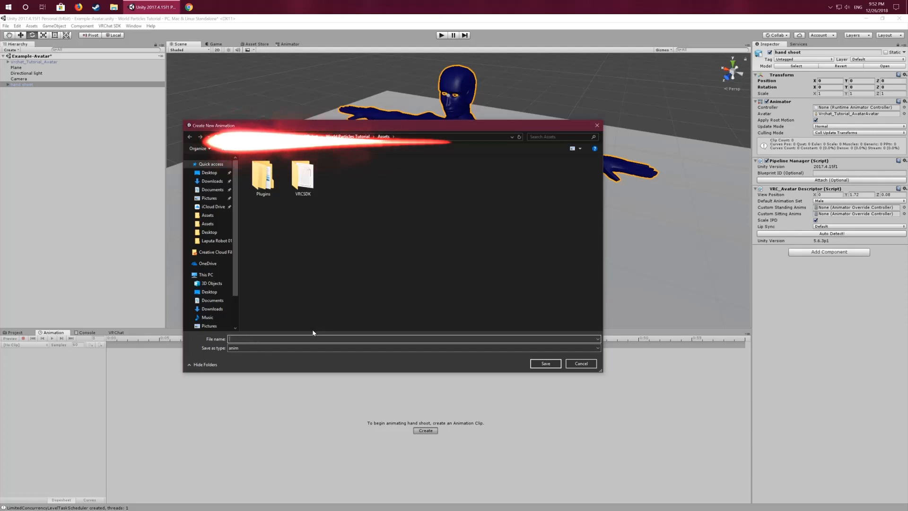
{"action": "type", "text": "hand "}
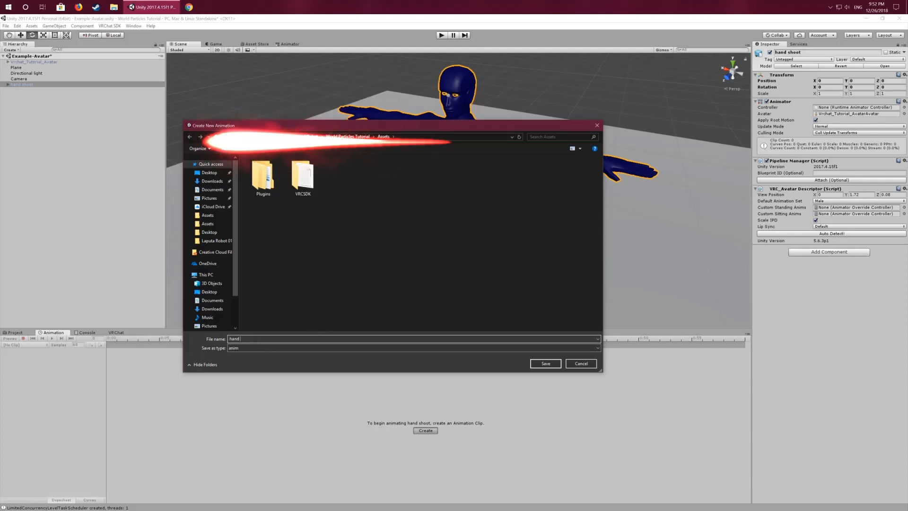
{"action": "type", "text": "shoot"}
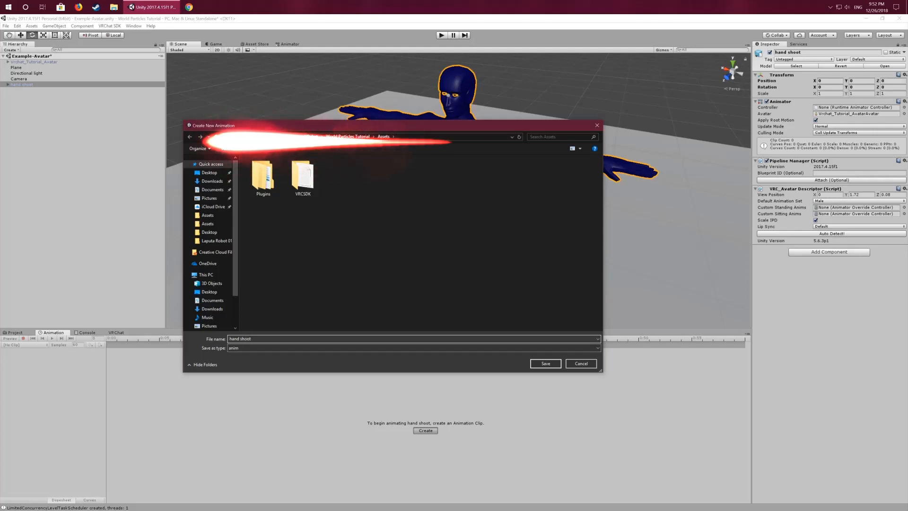
{"action": "left_click", "coordinate": [544, 363]}
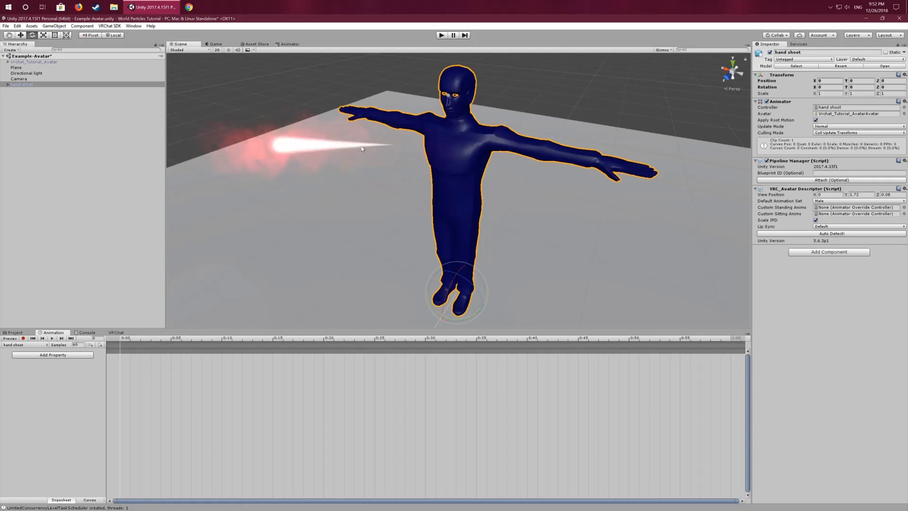
Step: Start recording the hand shoot clip and inspect the avatar's preview pose in the scene
{"action": "middle_click_drag", "start_coordinate": [355, 142], "coordinate": [336, 126]}
{"action": "left_click_drag", "start_coordinate": [308, 174], "coordinate": [376, 156], "text": "alt"}
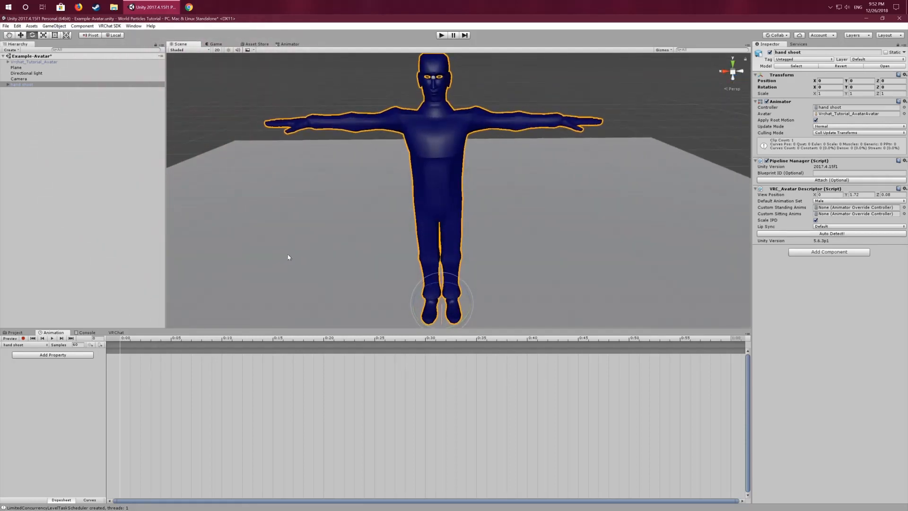
{"action": "middle_click_drag", "start_coordinate": [289, 257], "coordinate": [276, 236]}
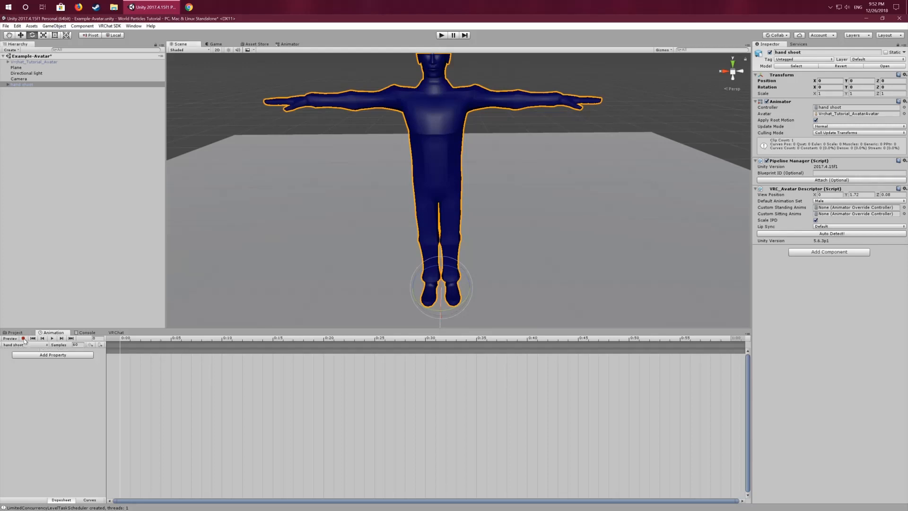
{"action": "left_click", "coordinate": [23, 338]}
{"action": "scroll", "coordinate": [351, 179], "scroll_direction": "up", "scroll_amount": 3}
{"action": "scroll", "coordinate": [356, 152], "scroll_direction": "down", "scroll_amount": 3}
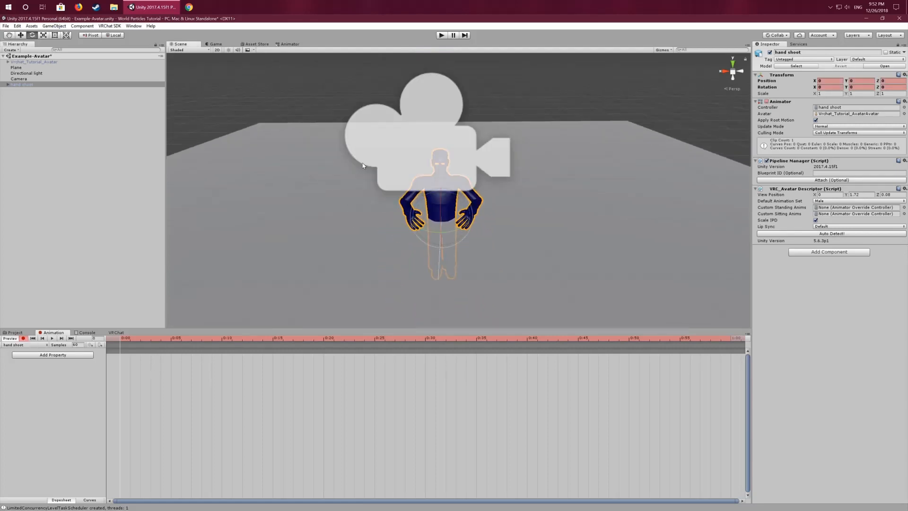
{"action": "scroll", "coordinate": [365, 168], "scroll_direction": "up", "scroll_amount": 3}
{"action": "left_click_drag", "start_coordinate": [509, 197], "coordinate": [399, 192], "text": "alt"}
{"action": "scroll", "coordinate": [409, 201], "scroll_direction": "down", "scroll_amount": 3}
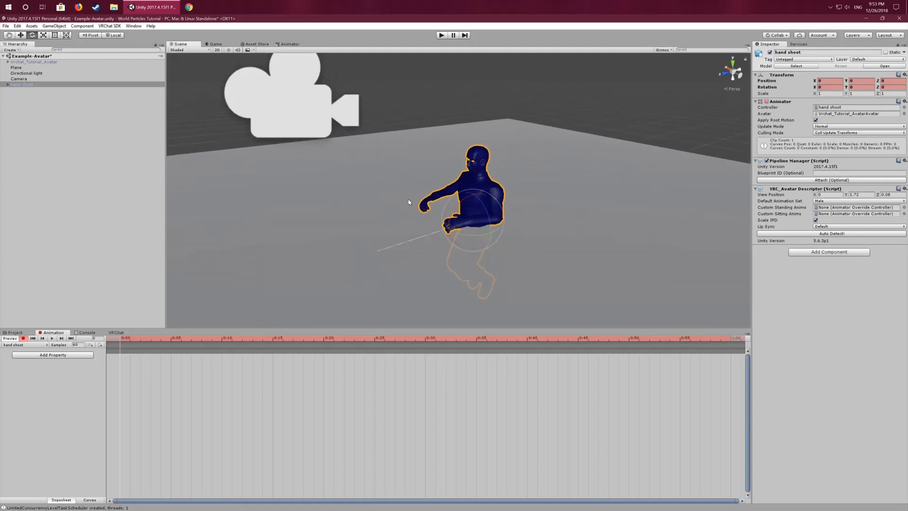
{"action": "middle_click_drag", "start_coordinate": [400, 202], "coordinate": [322, 171]}
{"action": "left_click_drag", "start_coordinate": [319, 171], "coordinate": [343, 183], "text": "alt"}
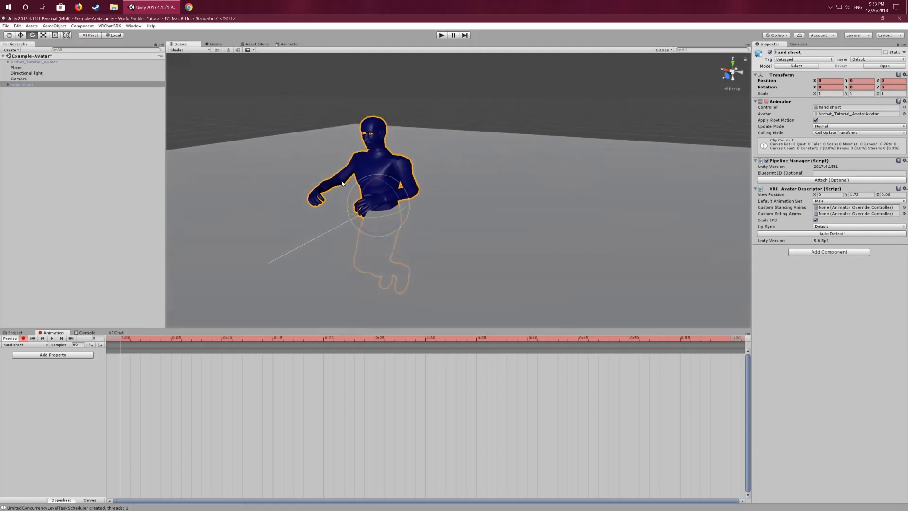
Step: Record a first-frame key that activates the FX object inside the Hand Joint, and end recording and preview
{"action": "left_click", "coordinate": [8, 85]}
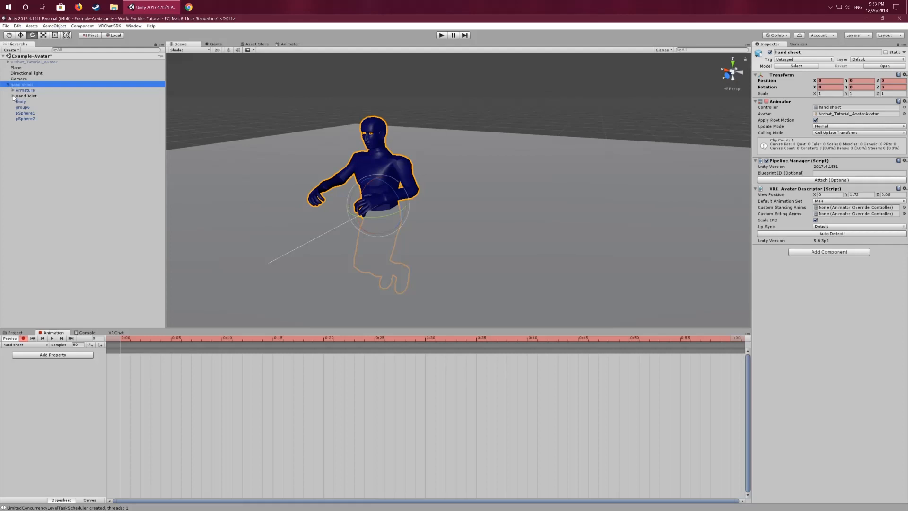
{"action": "left_click", "coordinate": [13, 96]}
{"action": "left_click", "coordinate": [23, 102]}
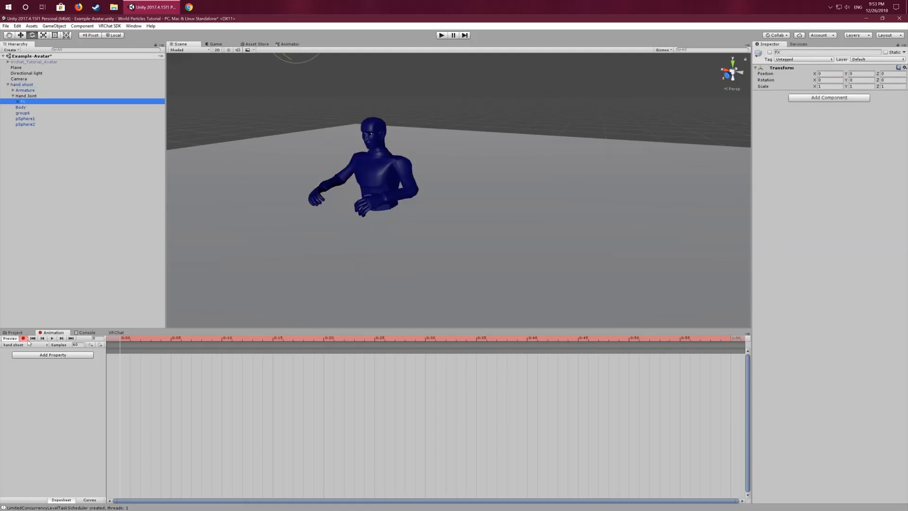
{"action": "left_click", "coordinate": [770, 53]}
{"action": "middle_click_drag", "start_coordinate": [453, 98], "coordinate": [496, 174]}
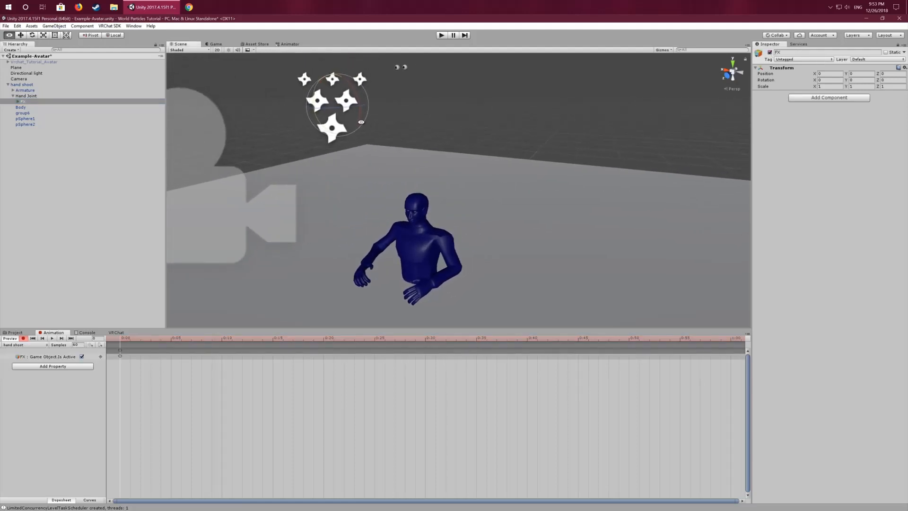
{"action": "left_click_drag", "start_coordinate": [496, 177], "coordinate": [255, 248], "text": "alt"}
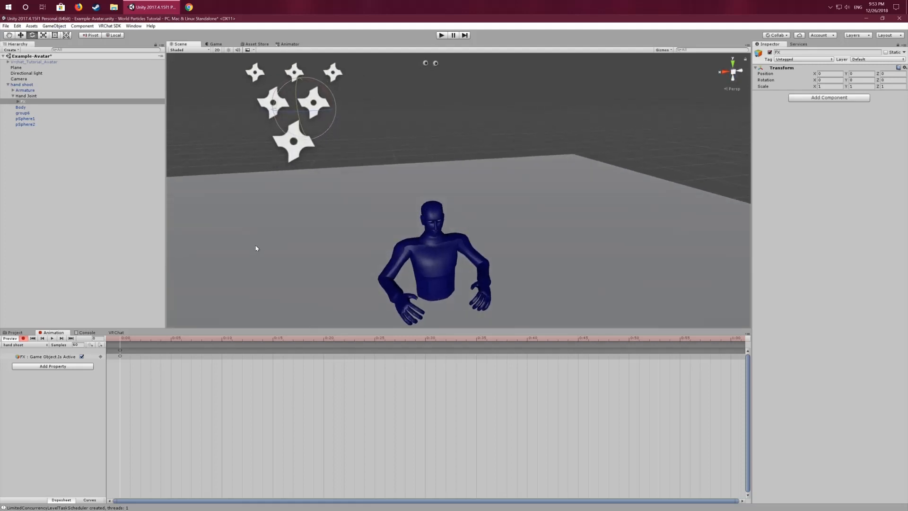
{"action": "left_click", "coordinate": [8, 339]}
{"action": "left_click", "coordinate": [10, 339]}
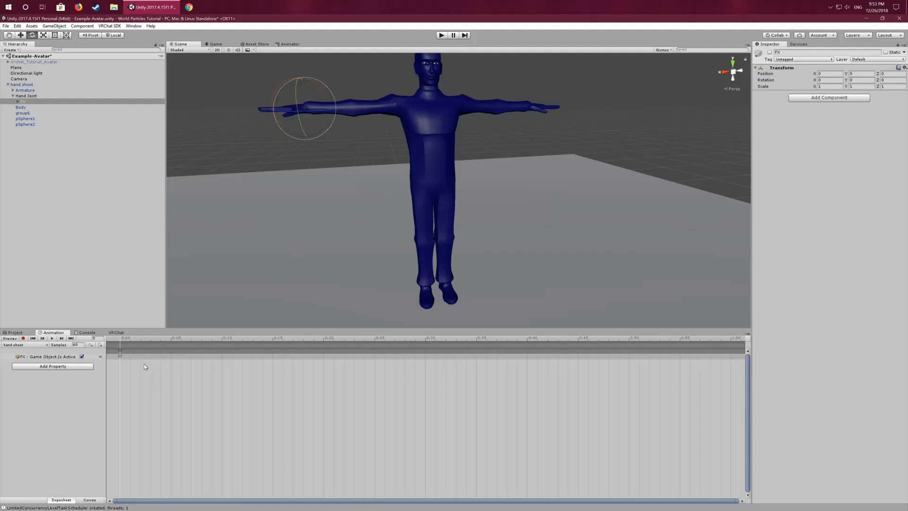
Step: Copy the FX object's Is Active keyframe from the first frame to frame 1
{"action": "left_click", "coordinate": [120, 352]}
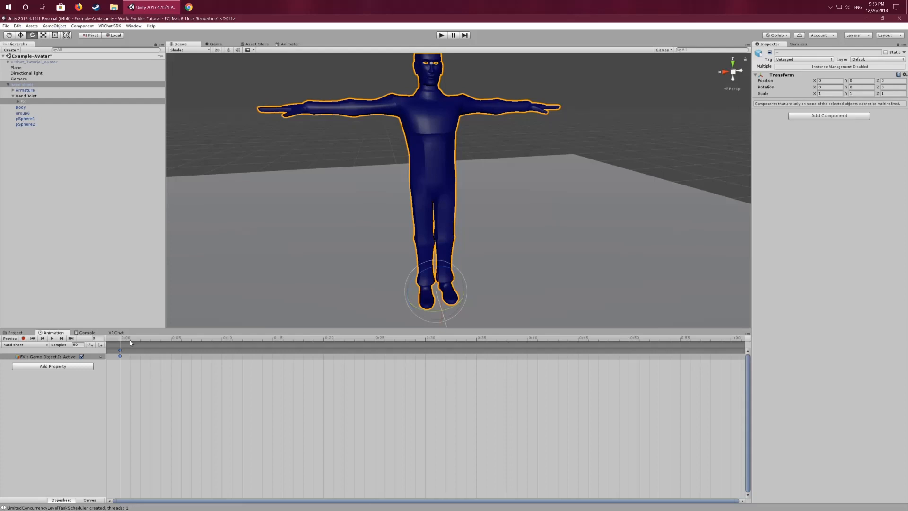
{"action": "left_click", "coordinate": [131, 342]}
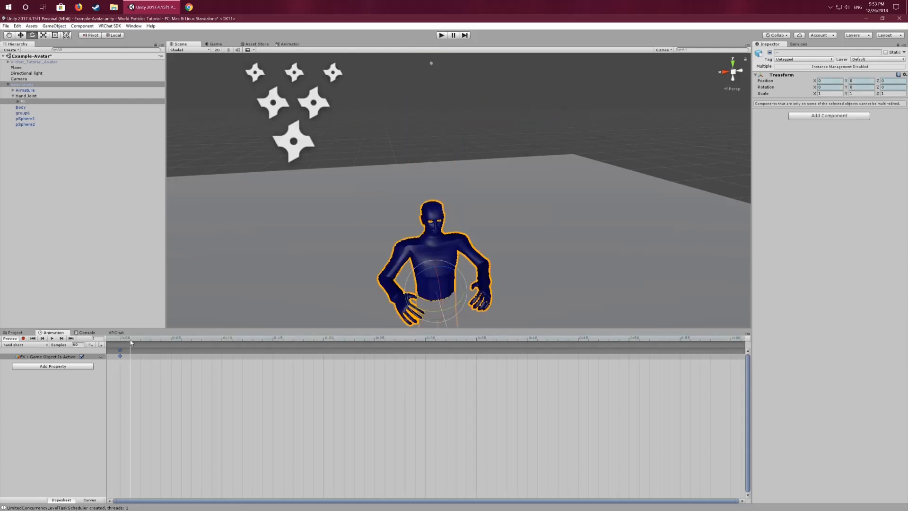
{"action": "left_click", "coordinate": [145, 368]}
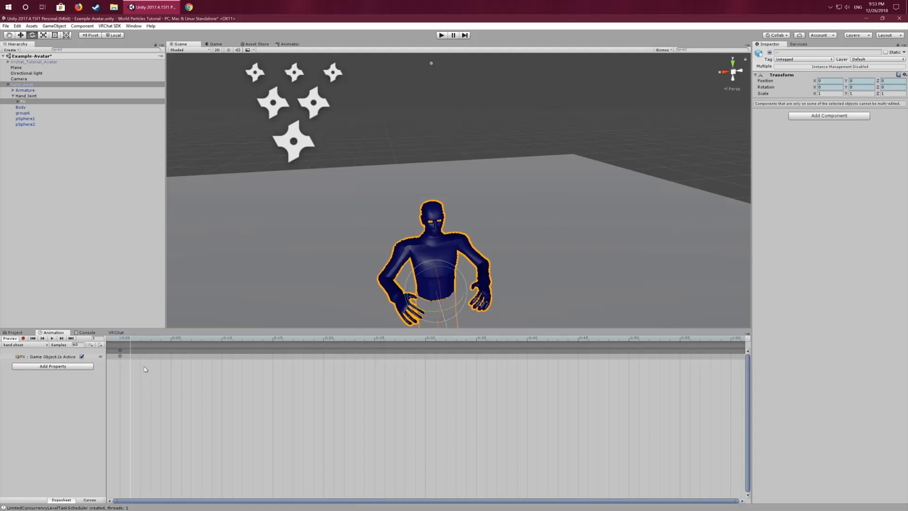
{"action": "key", "text": "ctrl+v"}
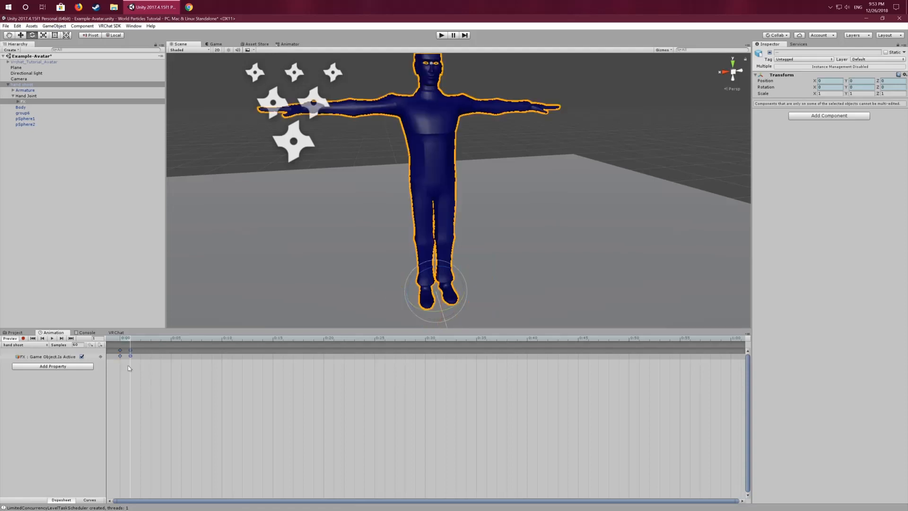
Step: Turn off the hand shoot clip's animation preview and frame the avatar in the scene
{"action": "left_click", "coordinate": [10, 338]}
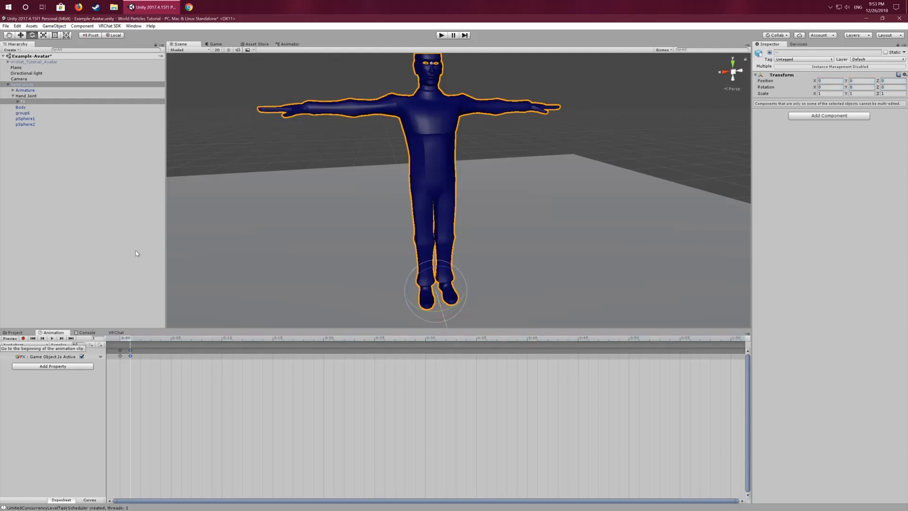
{"action": "scroll", "coordinate": [384, 161], "scroll_direction": "down", "scroll_amount": 3}
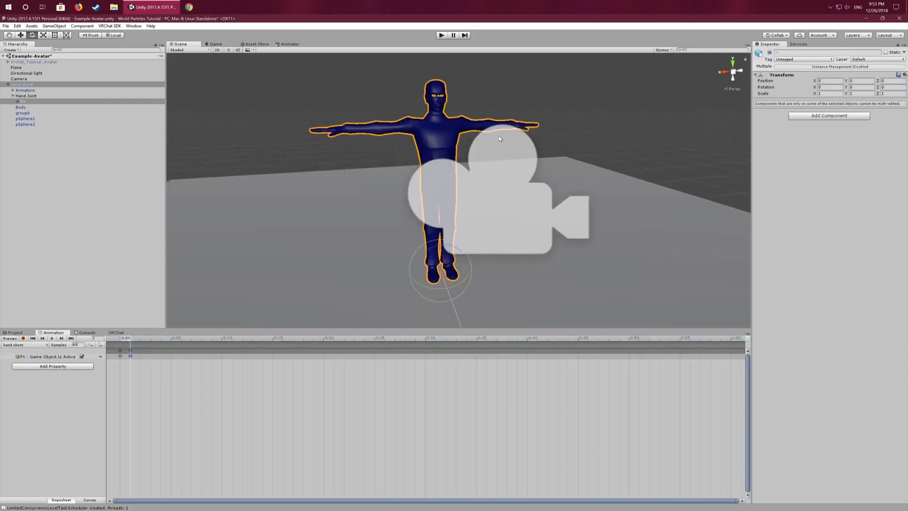
{"action": "left_click_drag", "start_coordinate": [499, 138], "coordinate": [490, 166], "text": "alt"}
{"action": "scroll", "coordinate": [475, 171], "scroll_direction": "up", "scroll_amount": 3}
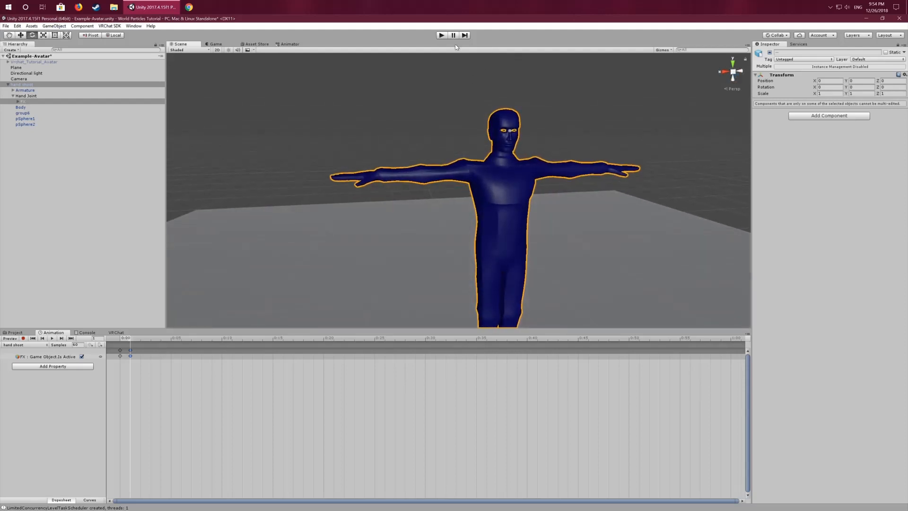
Step: Run the scene in Play mode and examine from several angles how the particles shoot from the avatar's hand
{"action": "left_click", "coordinate": [442, 36]}
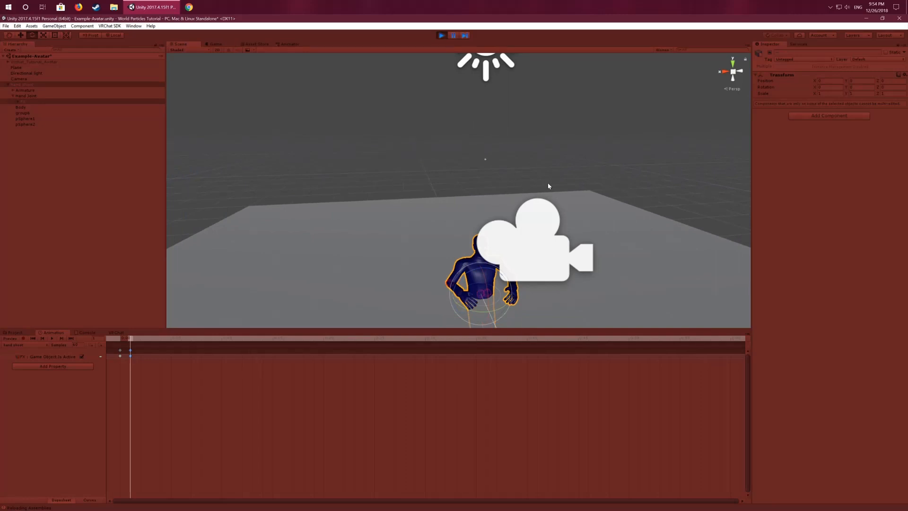
{"action": "left_click_drag", "start_coordinate": [548, 183], "coordinate": [387, 150], "text": "alt"}
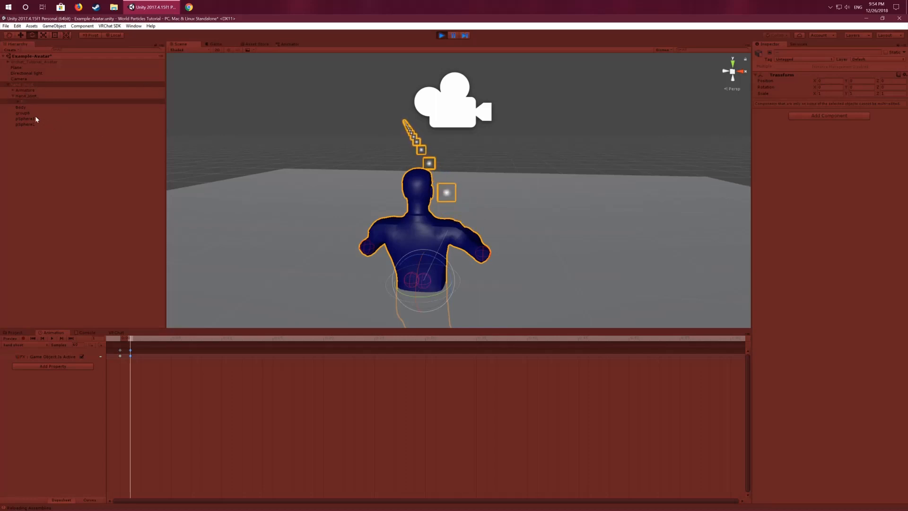
{"action": "left_click", "coordinate": [12, 89]}
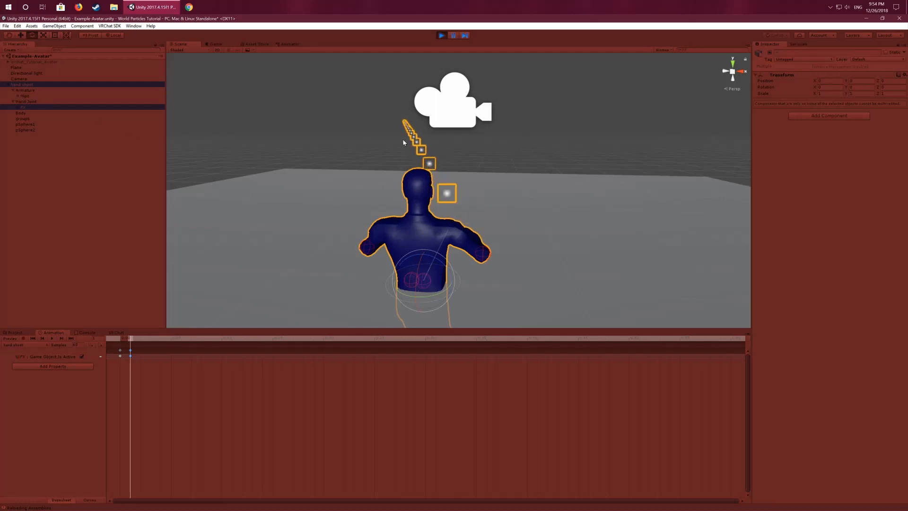
{"action": "left_click_drag", "start_coordinate": [328, 132], "coordinate": [481, 162], "text": "alt"}
{"action": "scroll", "coordinate": [478, 164], "scroll_direction": "down", "scroll_amount": 6}
{"action": "middle_click_drag", "start_coordinate": [469, 170], "coordinate": [471, 160]}
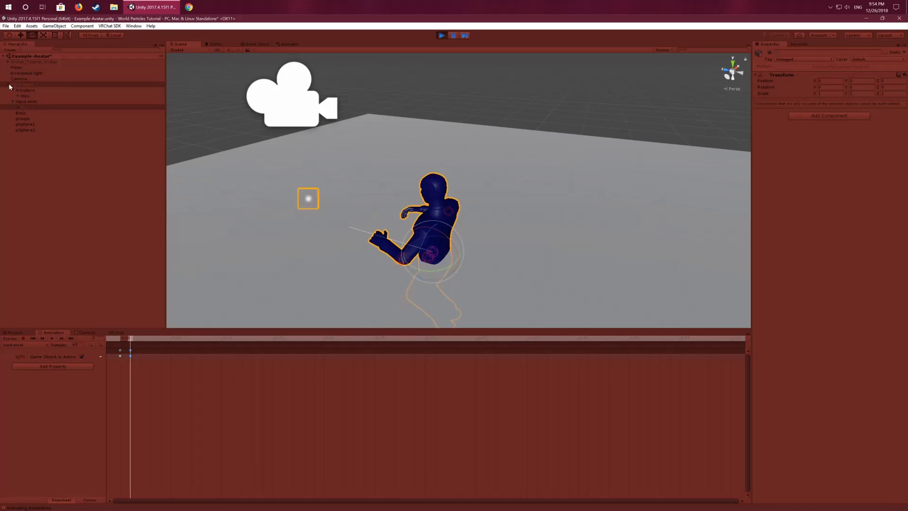
{"action": "left_click", "coordinate": [8, 84]}
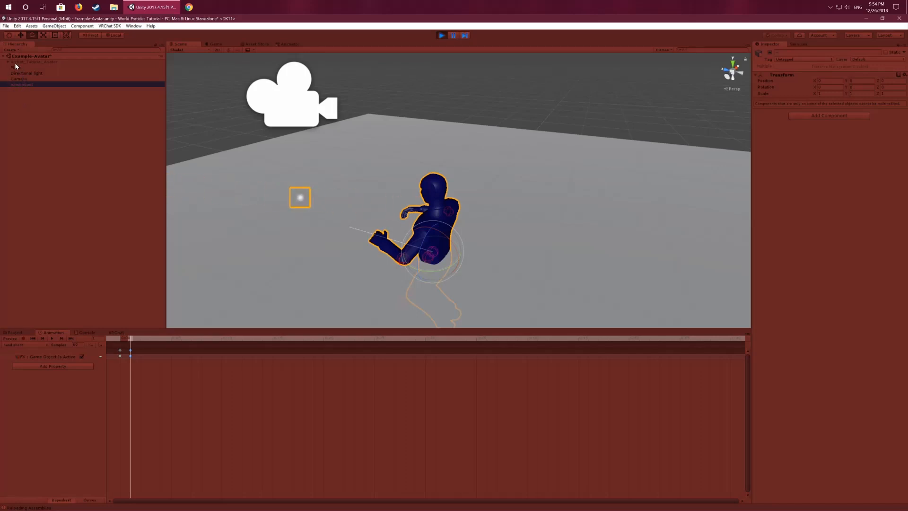
{"action": "left_click", "coordinate": [487, 122]}
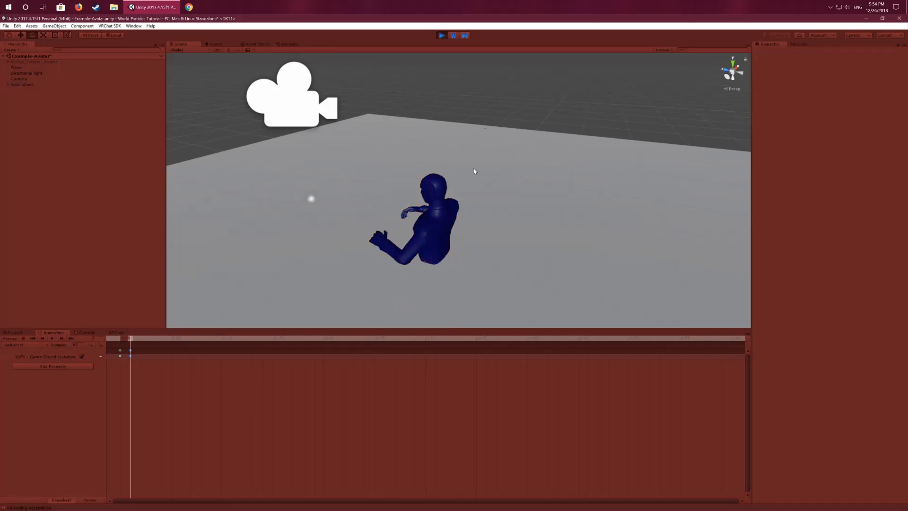
Step: Rotate the hand shoot avatar during Play mode to test the world-space particles, undo the rotation and exit Play mode
{"action": "left_click", "coordinate": [436, 225]}
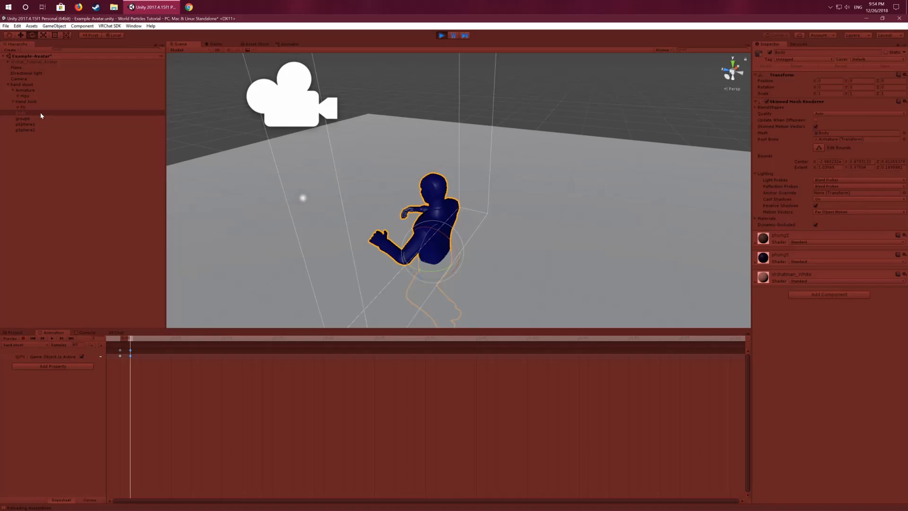
{"action": "left_click", "coordinate": [13, 84]}
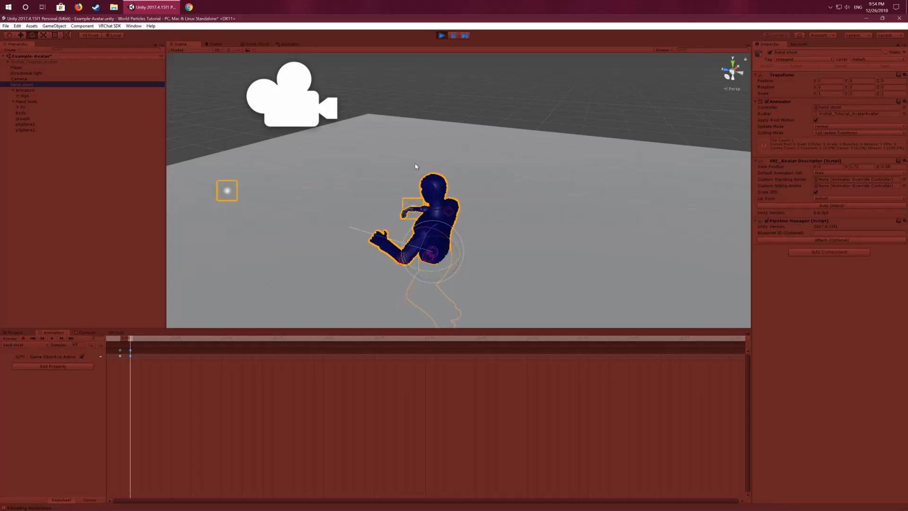
{"action": "scroll", "coordinate": [416, 166], "scroll_direction": "down", "scroll_amount": 2}
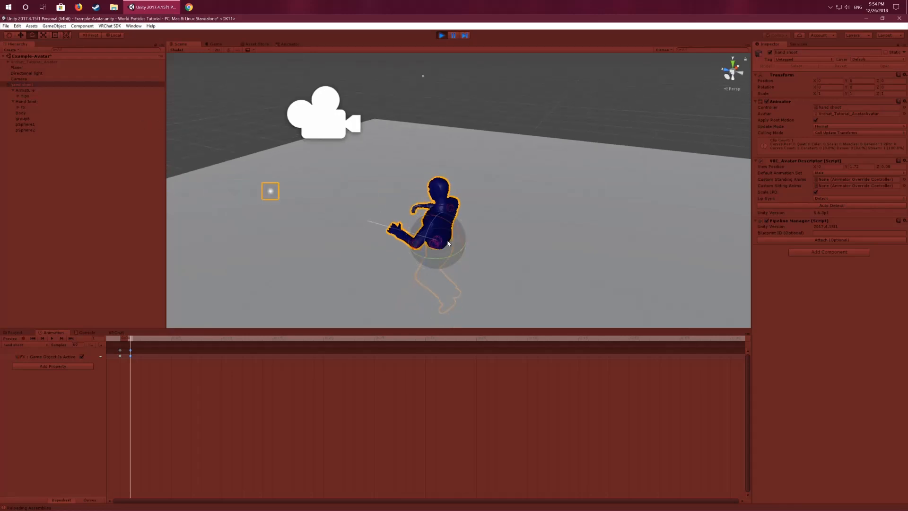
{"action": "left_click_drag", "start_coordinate": [449, 244], "coordinate": [394, 257]}
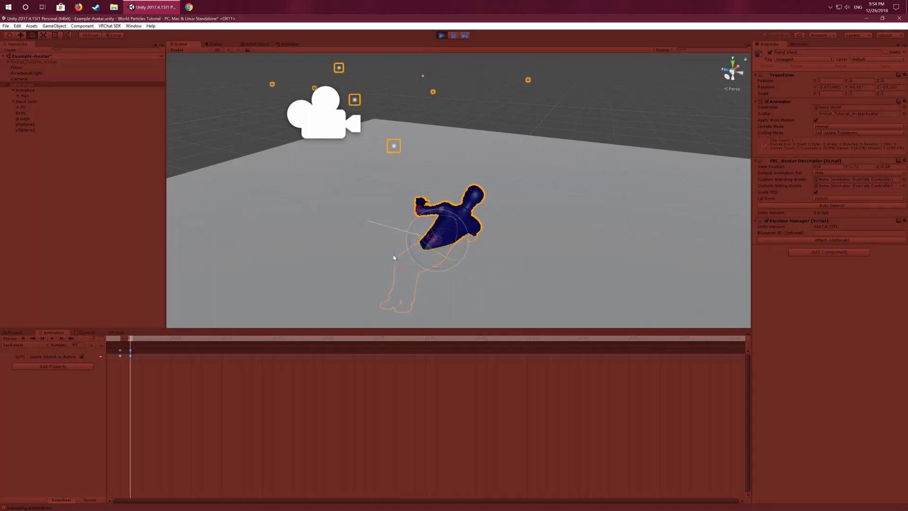
{"action": "key", "text": "ctrl+z"}
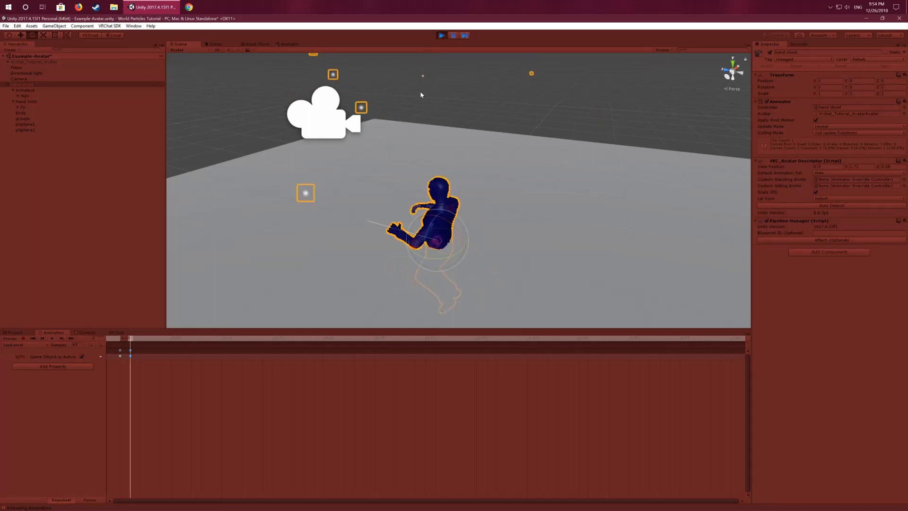
{"action": "left_click", "coordinate": [442, 36]}
{"action": "left_click", "coordinate": [228, 113]}
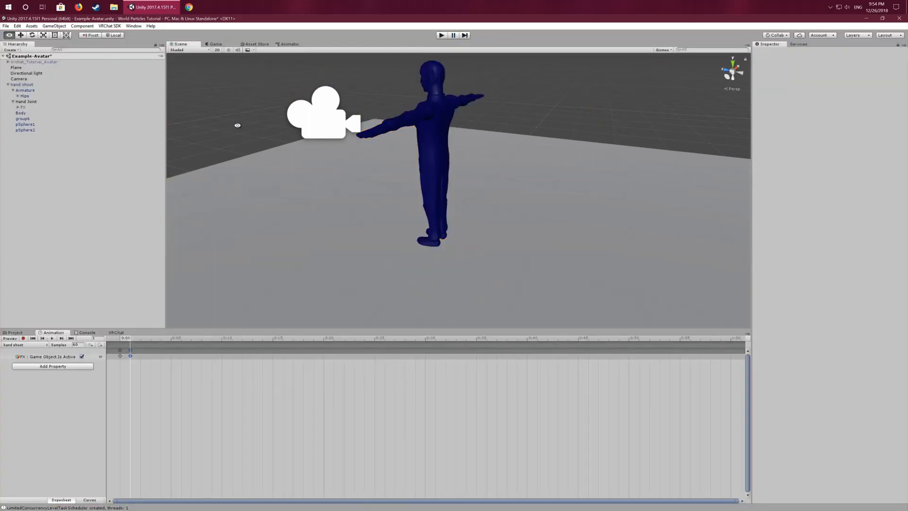
Step: Deactivate the hand shoot duplicate avatar in the scene
{"action": "left_click_drag", "start_coordinate": [236, 124], "coordinate": [450, 122], "text": "alt"}
{"action": "middle_click_drag", "start_coordinate": [436, 120], "coordinate": [427, 167]}
{"action": "scroll", "coordinate": [427, 168], "scroll_direction": "up", "scroll_amount": 4}
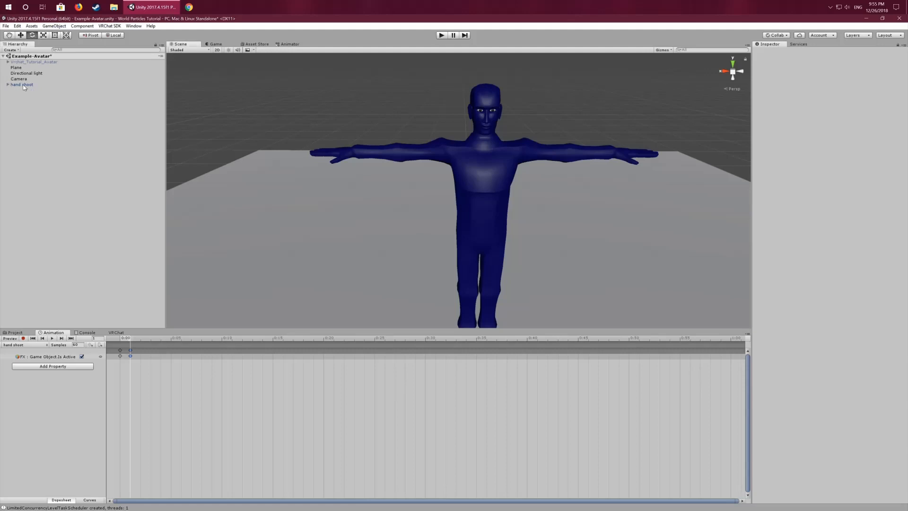
{"action": "left_click", "coordinate": [71, 84]}
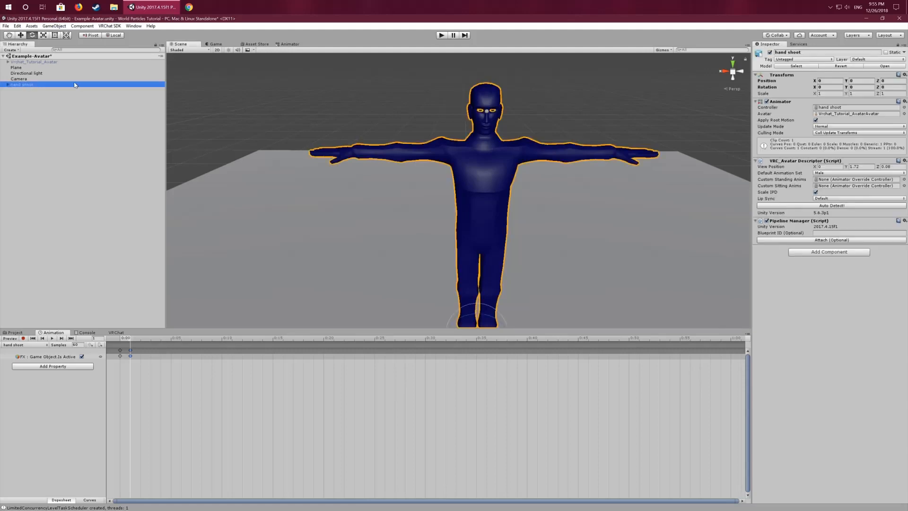
{"action": "left_click", "coordinate": [770, 53]}
{"action": "middle_click_drag", "start_coordinate": [413, 119], "coordinate": [384, 148]}
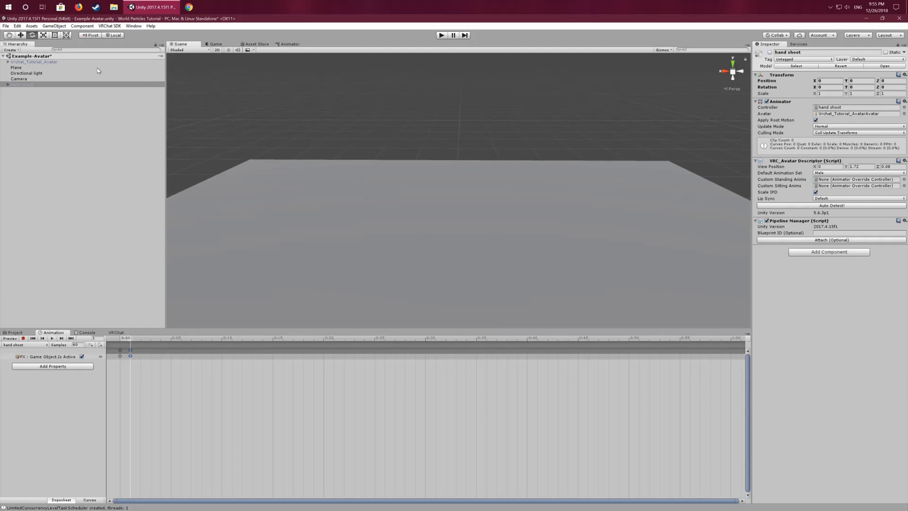
Step: Activate the original Vrchat_Tutorial_Avatar and inspect it in the scene
{"action": "left_click", "coordinate": [27, 62]}
{"action": "scroll", "coordinate": [552, 114], "scroll_direction": "down", "scroll_amount": 2}
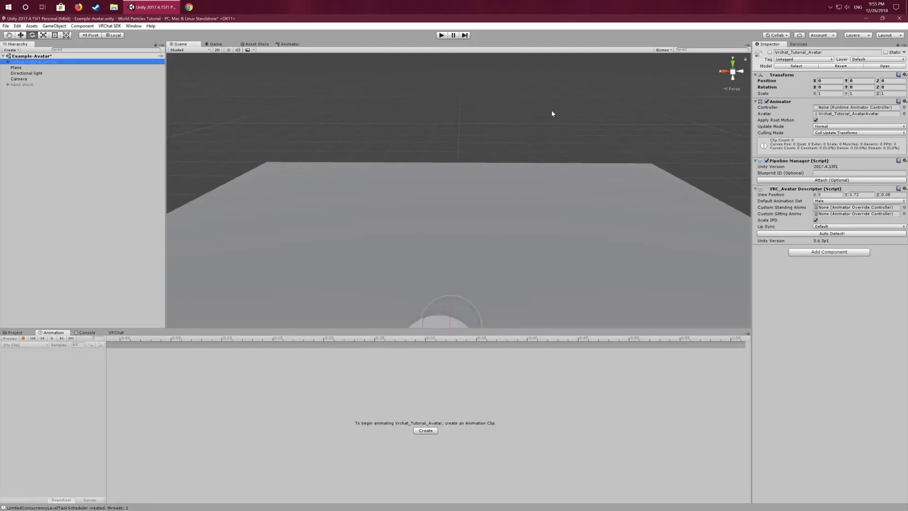
{"action": "left_click", "coordinate": [770, 52]}
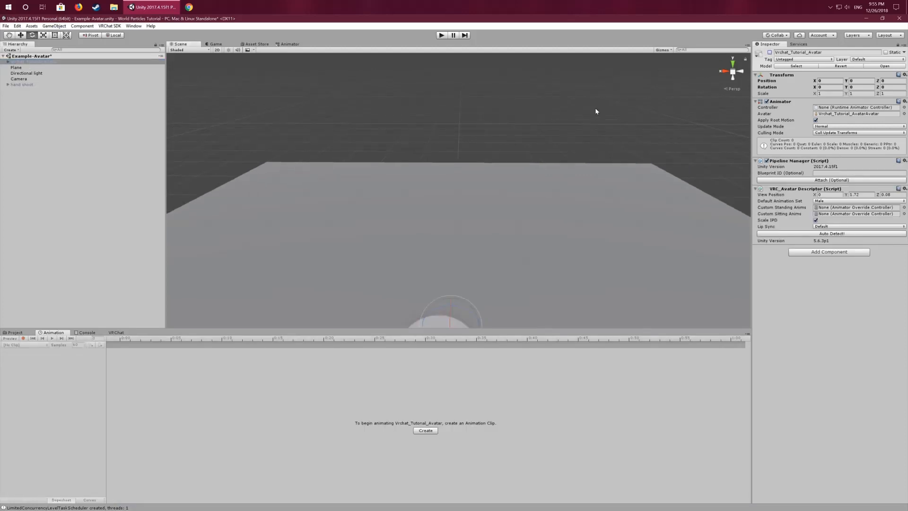
{"action": "left_click", "coordinate": [770, 53]}
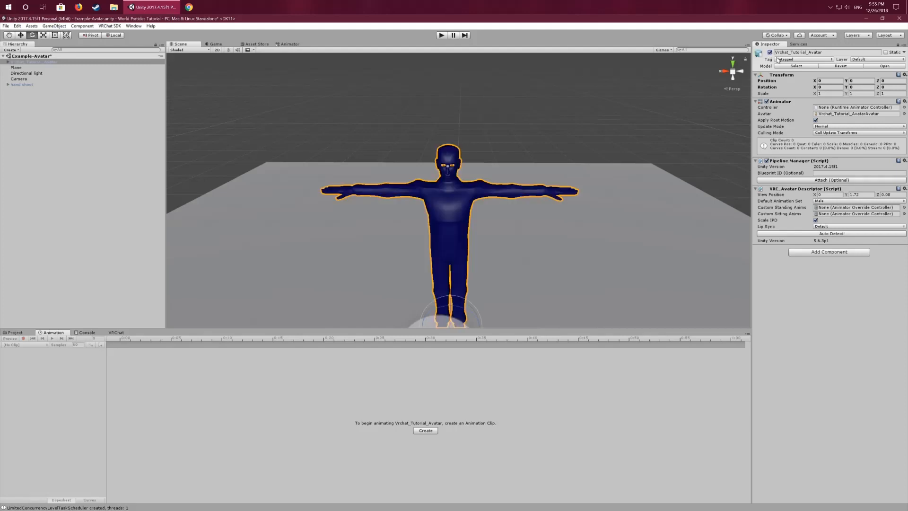
{"action": "left_click_drag", "start_coordinate": [517, 144], "coordinate": [562, 124], "text": "alt"}
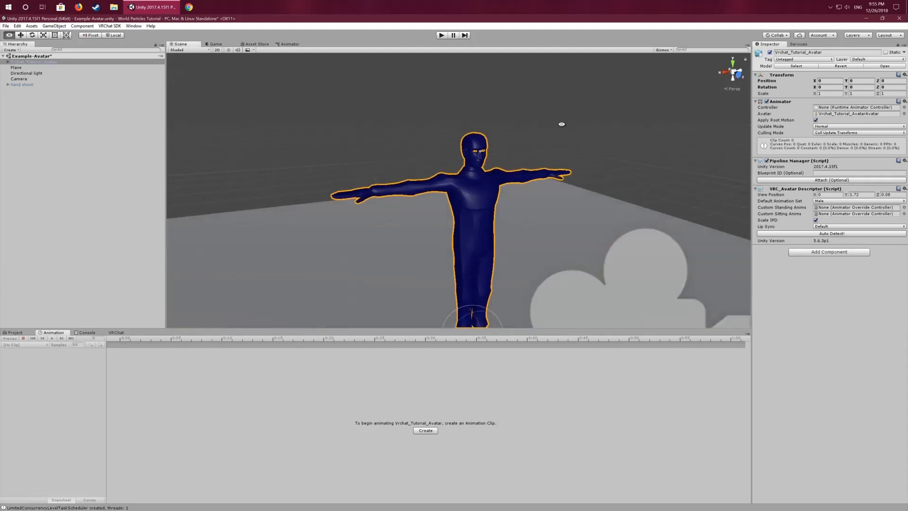
{"action": "scroll", "coordinate": [517, 142], "scroll_direction": "up", "scroll_amount": 8}
{"action": "left_click_drag", "start_coordinate": [617, 130], "coordinate": [457, 135], "text": "alt"}
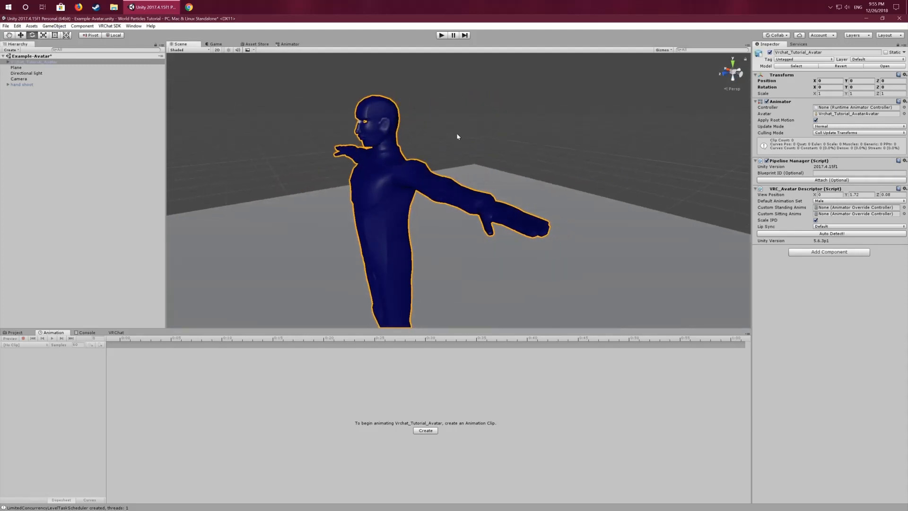
{"action": "scroll", "coordinate": [456, 134], "scroll_direction": "down", "scroll_amount": 5}
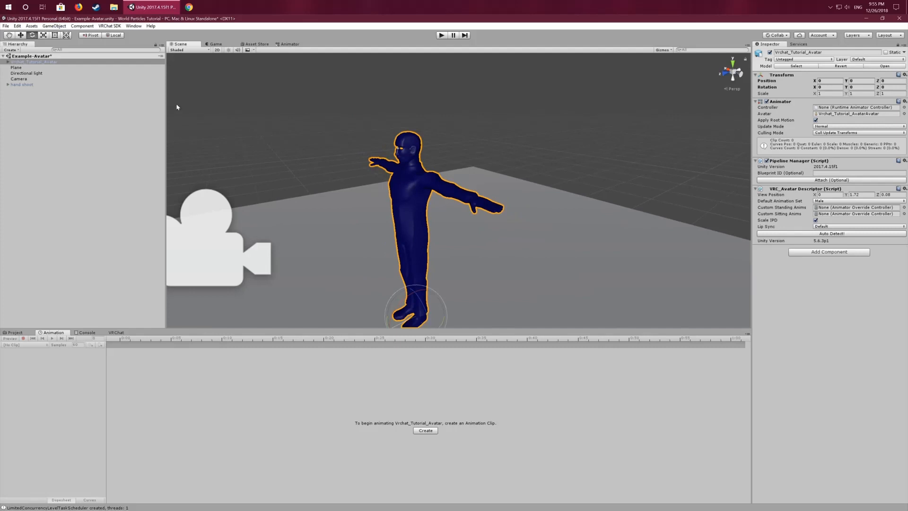
Step: Open the Animation folder in VRCSDK's Examples > Sample Assets within the project's assets
{"action": "left_click", "coordinate": [16, 333]}
{"action": "left_click", "coordinate": [253, 415]}
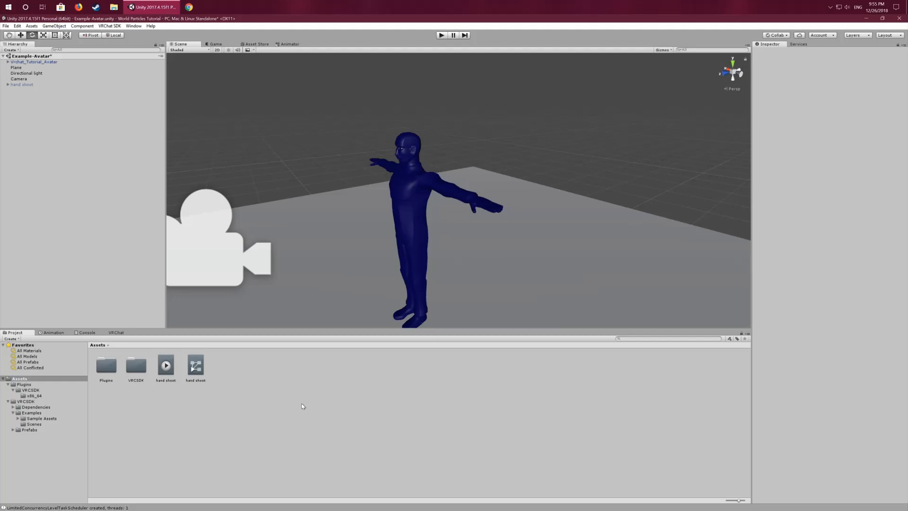
{"action": "double_click", "coordinate": [135, 373]}
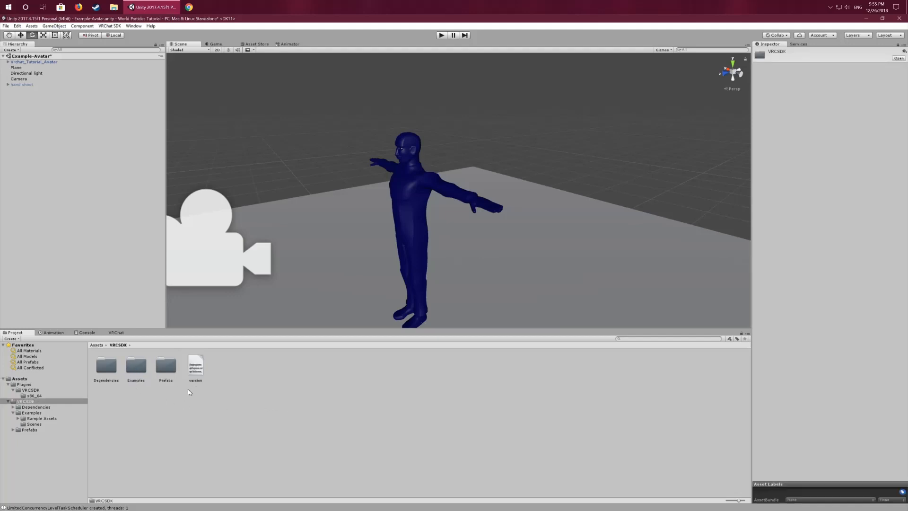
{"action": "double_click", "coordinate": [105, 368]}
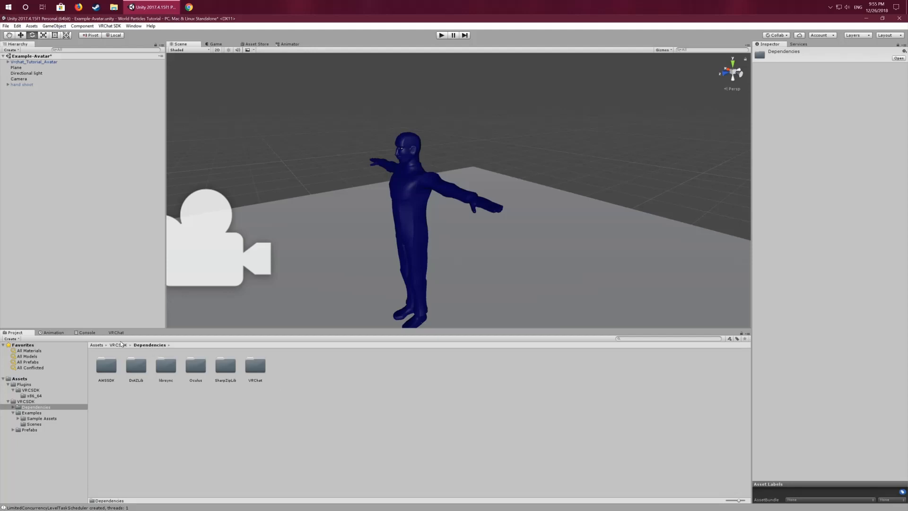
{"action": "left_click", "coordinate": [118, 345]}
{"action": "double_click", "coordinate": [136, 368]}
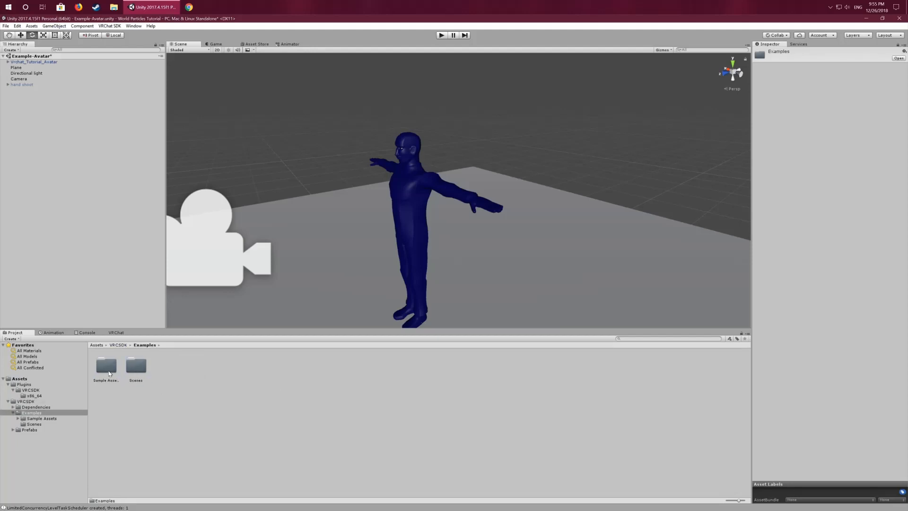
{"action": "double_click", "coordinate": [107, 368]}
{"action": "double_click", "coordinate": [105, 368]}
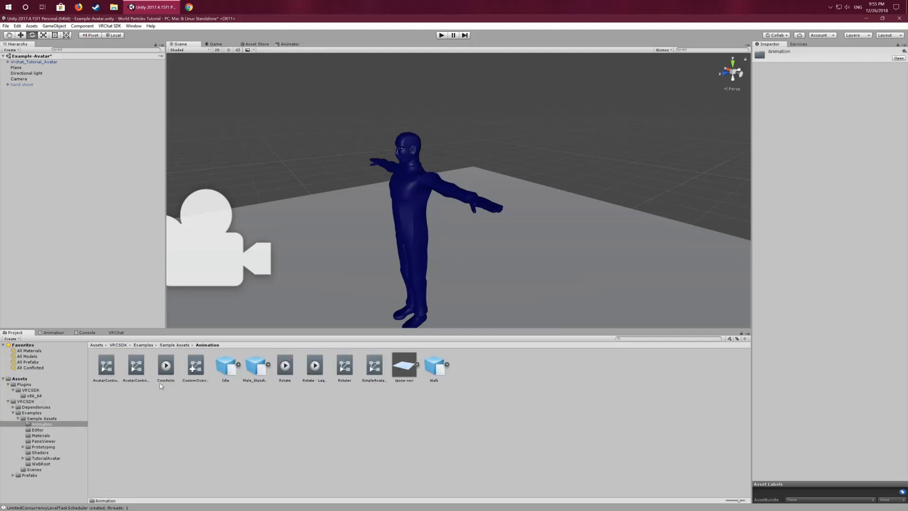
Step: Duplicate the CustomOverrideEmpty override controller and move the copy into the root Assets folder
{"action": "left_click", "coordinate": [195, 368]}
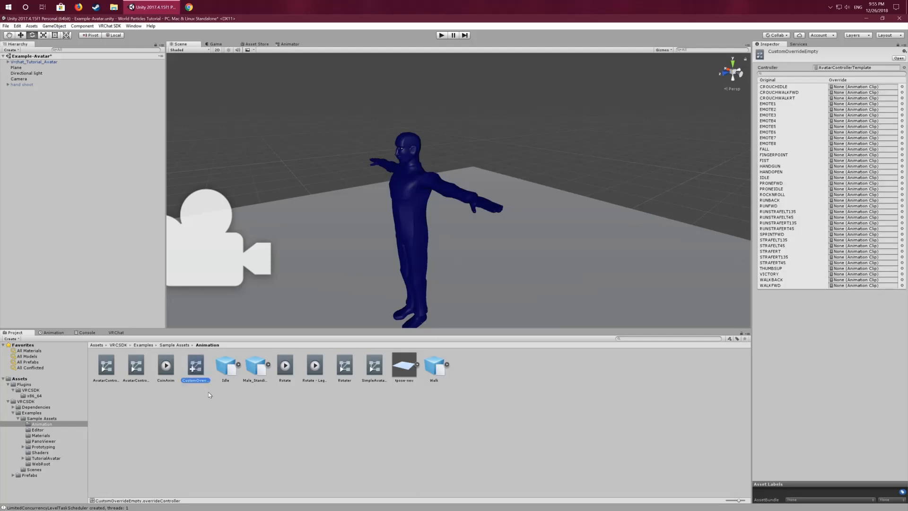
{"action": "key", "text": "ctrl+d"}
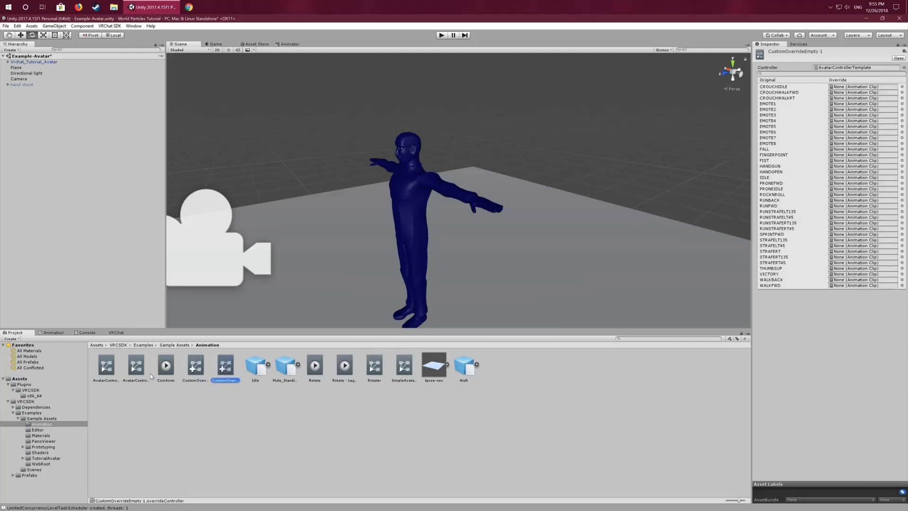
{"action": "left_click", "coordinate": [3, 379]}
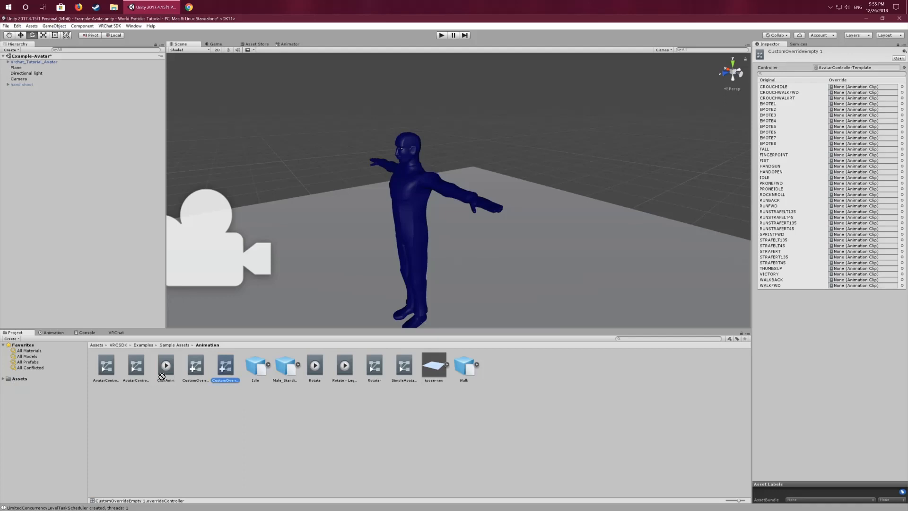
{"action": "left_click_drag", "start_coordinate": [162, 377], "coordinate": [27, 379]}
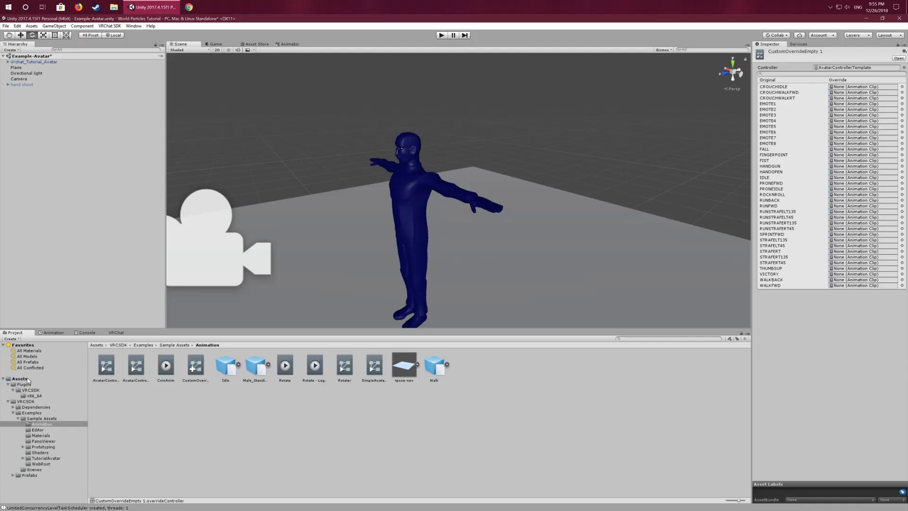
Step: Rename the duplicated CustomOverrideEmpty override controller in the root Assets folder as "my ani"
{"action": "left_click", "coordinate": [100, 345]}
{"action": "left_click", "coordinate": [207, 405]}
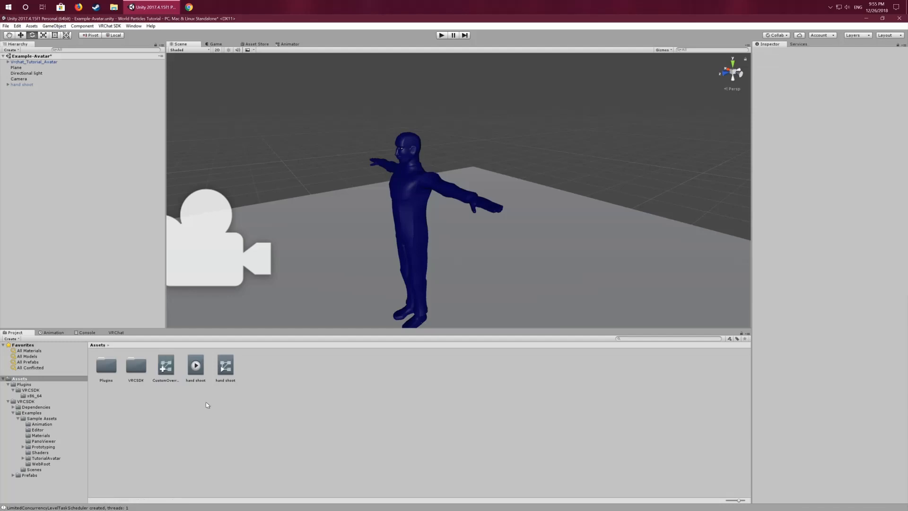
{"action": "left_click", "coordinate": [174, 382]}
{"action": "left_click", "coordinate": [175, 381]}
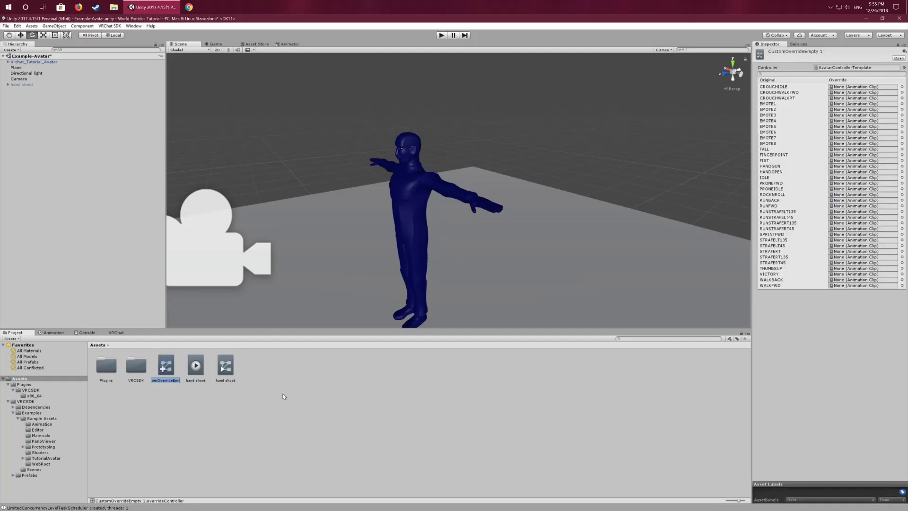
{"action": "type", "text": "my ani"}
{"action": "key", "text": "Return"}
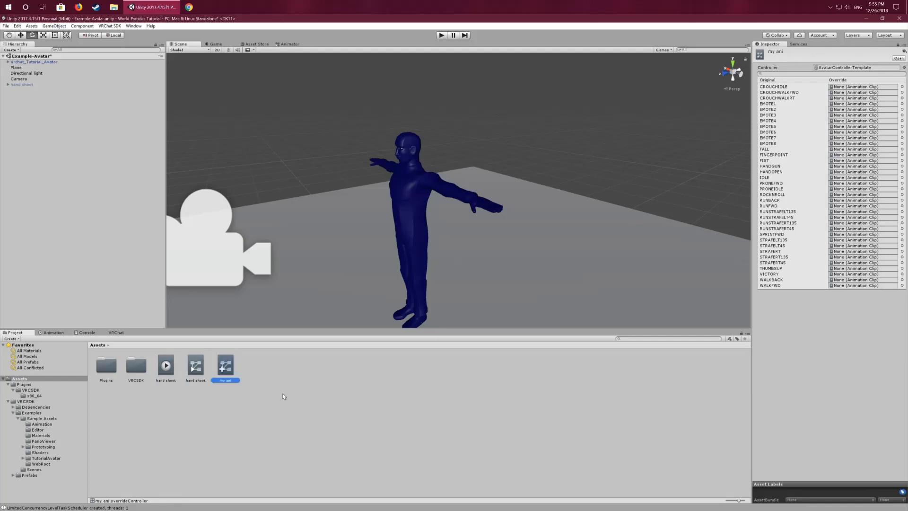
Step: Assign the my ani override controller to both Custom Standing Anims and Custom Sitting Anims on Vrchat_Tutorial_Avatar
{"action": "left_click", "coordinate": [28, 63]}
{"action": "scroll", "coordinate": [392, 107], "scroll_direction": "up", "scroll_amount": 3}
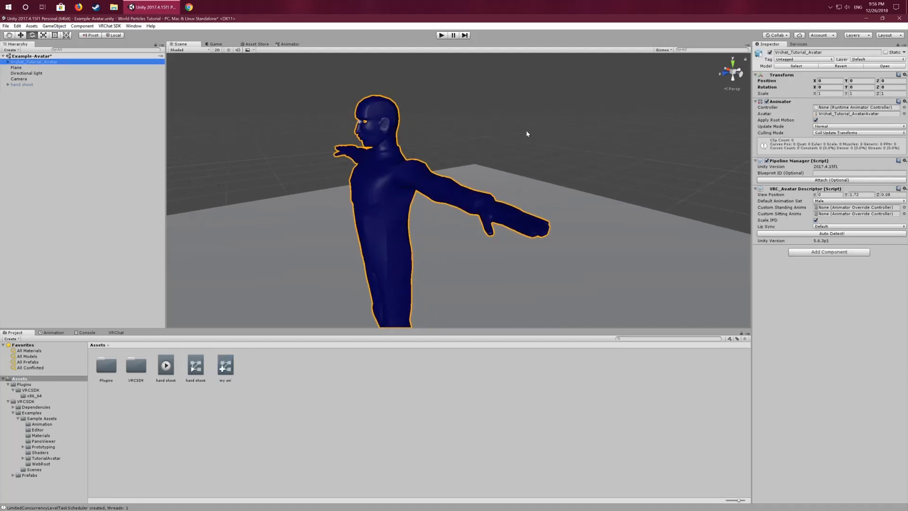
{"action": "left_click_drag", "start_coordinate": [478, 172], "coordinate": [525, 166], "text": "alt"}
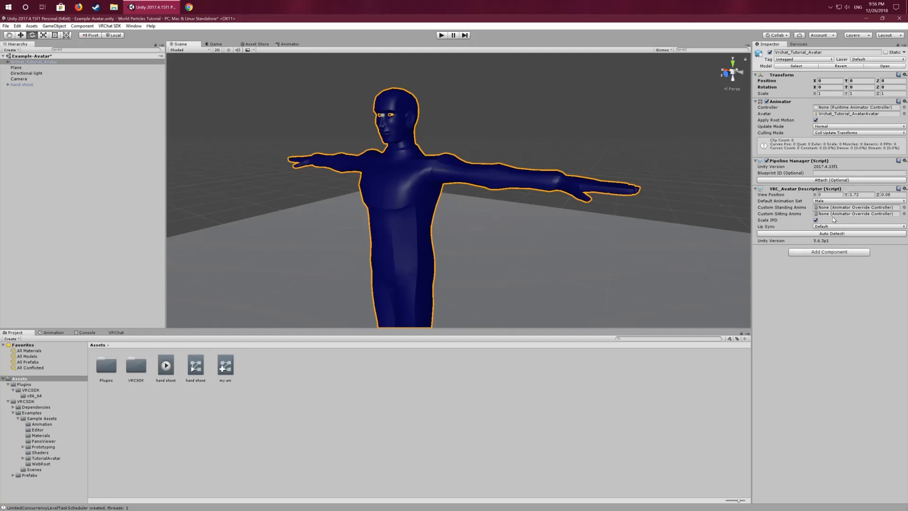
{"action": "scroll", "coordinate": [432, 180], "scroll_direction": "up", "scroll_amount": 6}
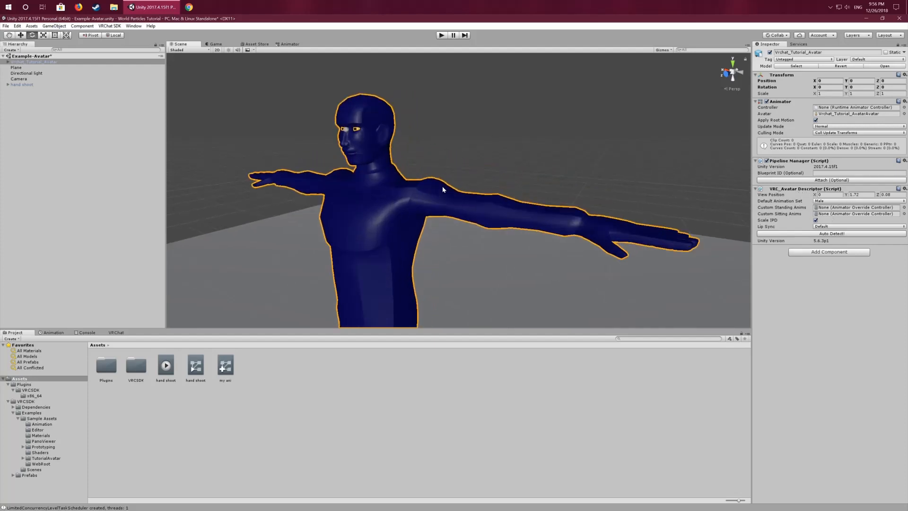
{"action": "scroll", "coordinate": [444, 189], "scroll_direction": "down", "scroll_amount": 2}
{"action": "left_click_drag", "start_coordinate": [226, 371], "coordinate": [850, 208]}
{"action": "left_click_drag", "start_coordinate": [850, 208], "coordinate": [851, 208]}
{"action": "left_click_drag", "start_coordinate": [228, 372], "coordinate": [850, 213]}
Step: Assign the hand shoot animation clip to the ROCKNROLL override in the my ani controller
{"action": "left_click", "coordinate": [222, 367]}
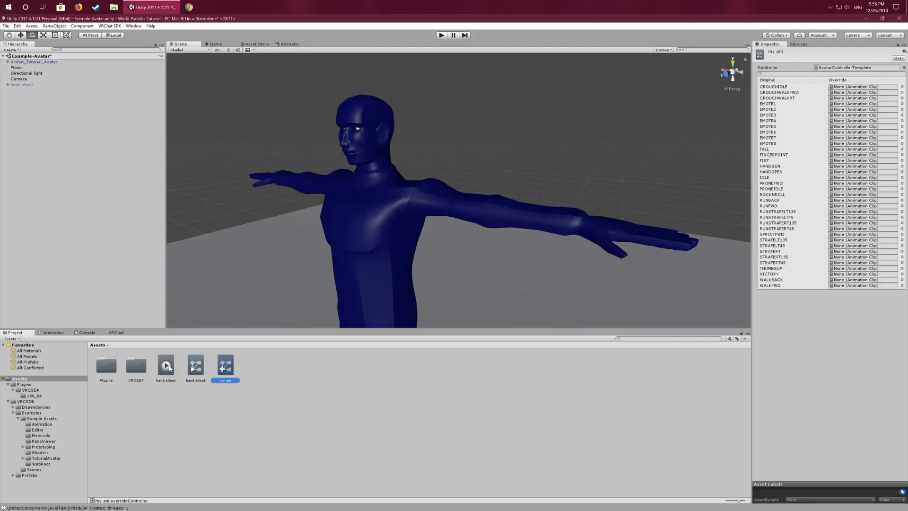
{"action": "left_click_drag", "start_coordinate": [169, 368], "coordinate": [845, 195]}
{"action": "left_click_drag", "start_coordinate": [847, 196], "coordinate": [846, 195]}
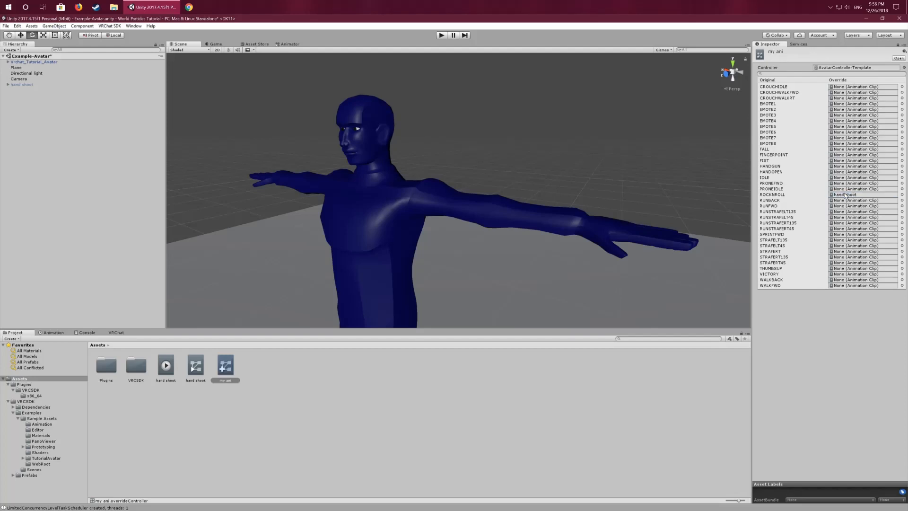
Step: Turn off Loop Time for the hand shoot animation clip
{"action": "left_click", "coordinate": [167, 367]}
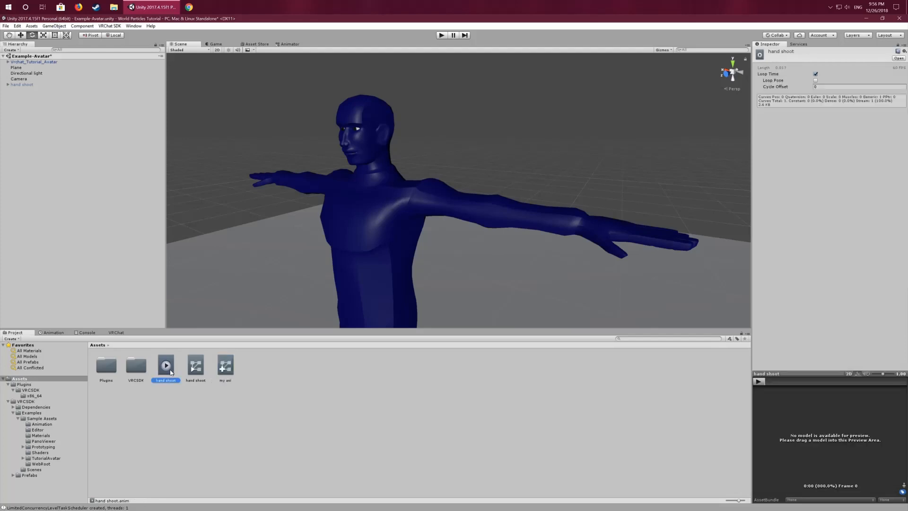
{"action": "left_click", "coordinate": [815, 74]}
{"action": "left_click", "coordinate": [257, 419]}
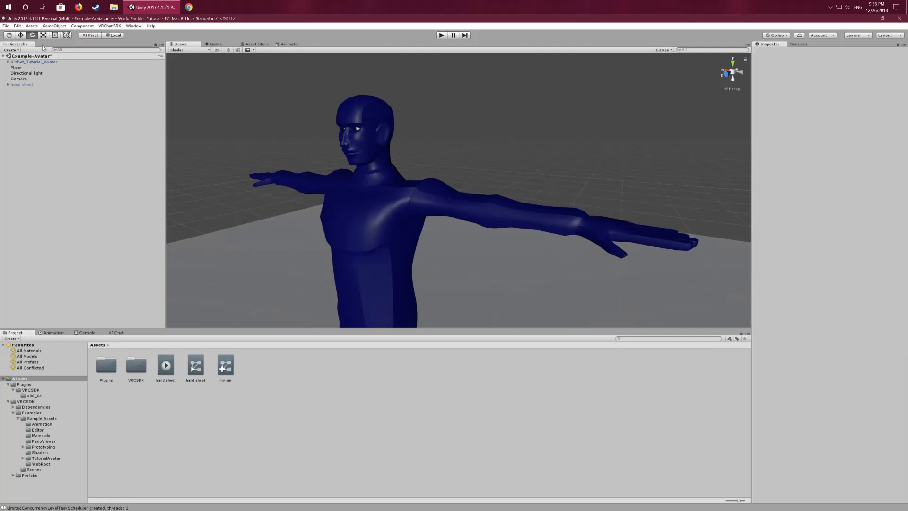
Step: Select Vrchat_Tutorial_Avatar and start Build & Publish for it in the VRChat SDK
{"action": "left_click", "coordinate": [225, 365]}
{"action": "left_click", "coordinate": [24, 62]}
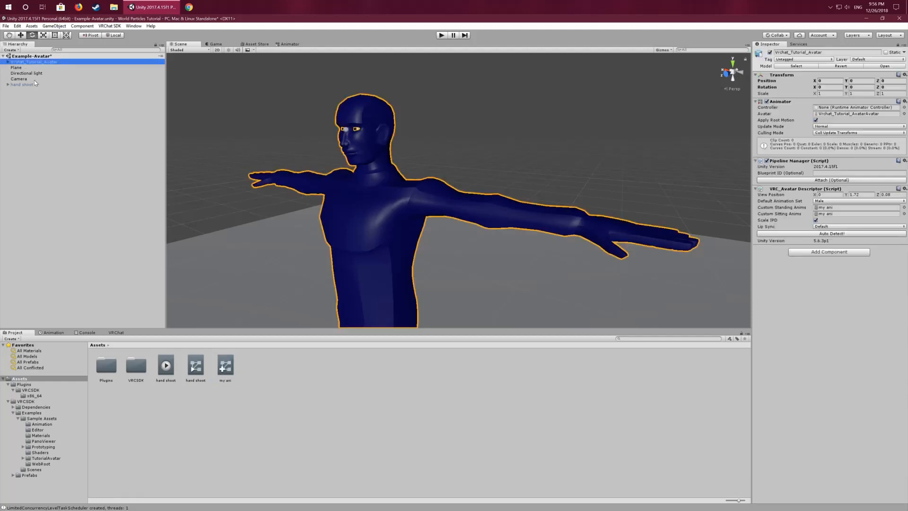
{"action": "scroll", "coordinate": [312, 180], "scroll_direction": "down", "scroll_amount": 4}
{"action": "scroll", "coordinate": [303, 222], "scroll_direction": "down", "scroll_amount": 4}
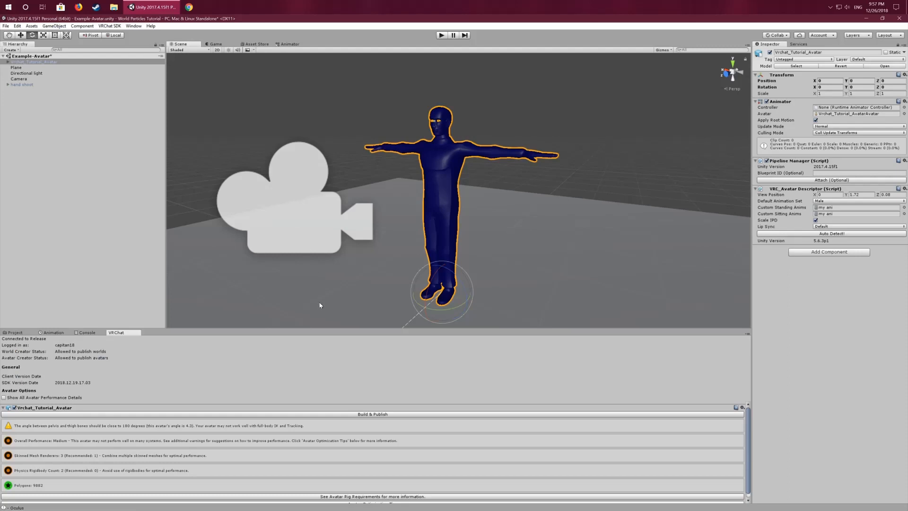
{"action": "scroll", "coordinate": [315, 437], "scroll_direction": "down", "scroll_amount": 1}
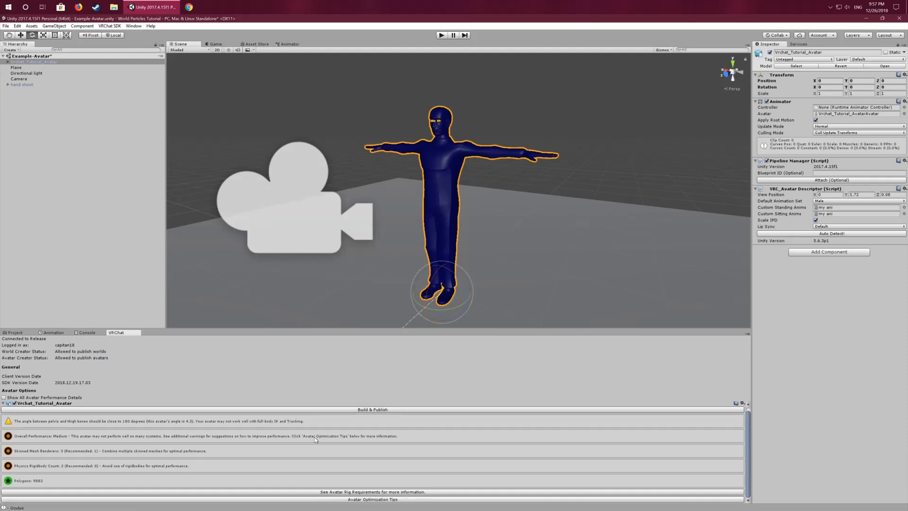
{"action": "left_click", "coordinate": [381, 410]}
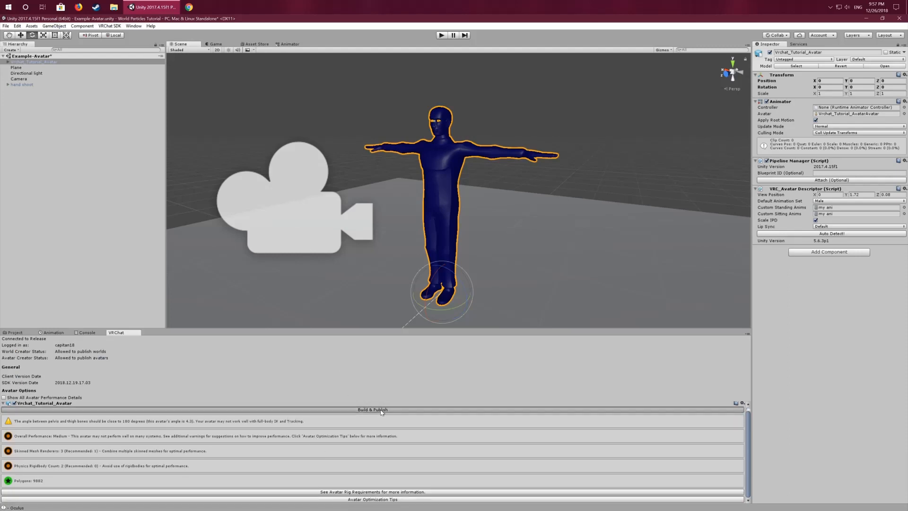